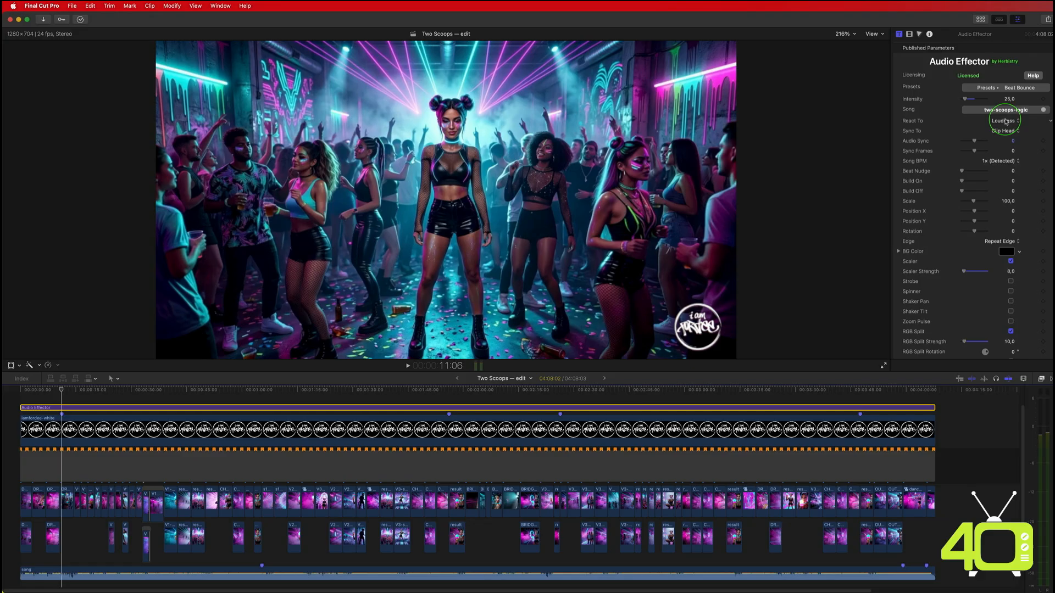
Step: Try Beat as the Audio Effector's React To setting and return it to Loudness
{"action": "left_click", "coordinate": [1006, 121]}
{"action": "left_click", "coordinate": [1006, 114]}
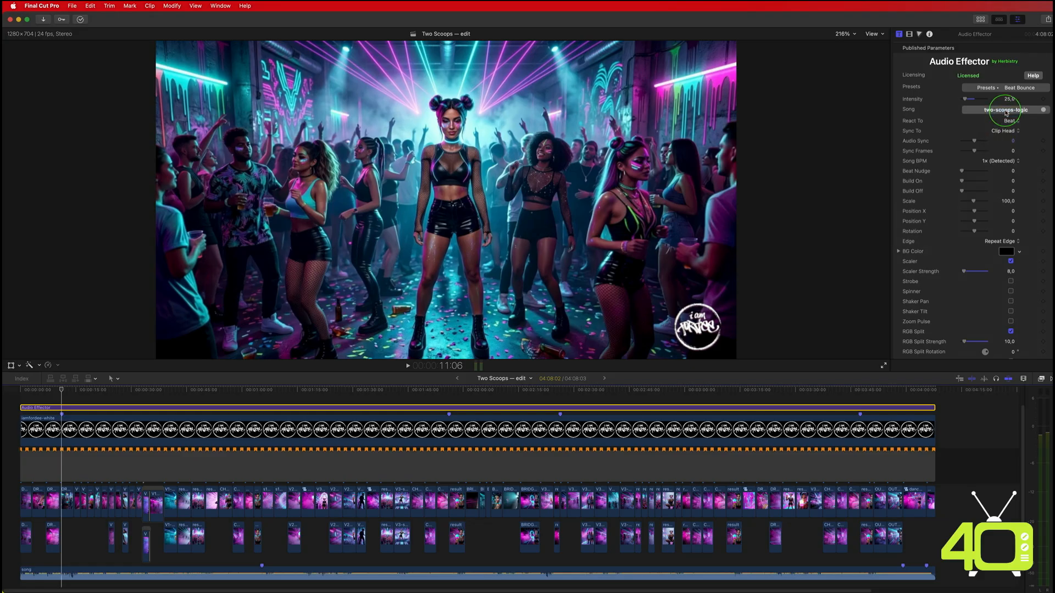
{"action": "left_click", "coordinate": [1008, 118]}
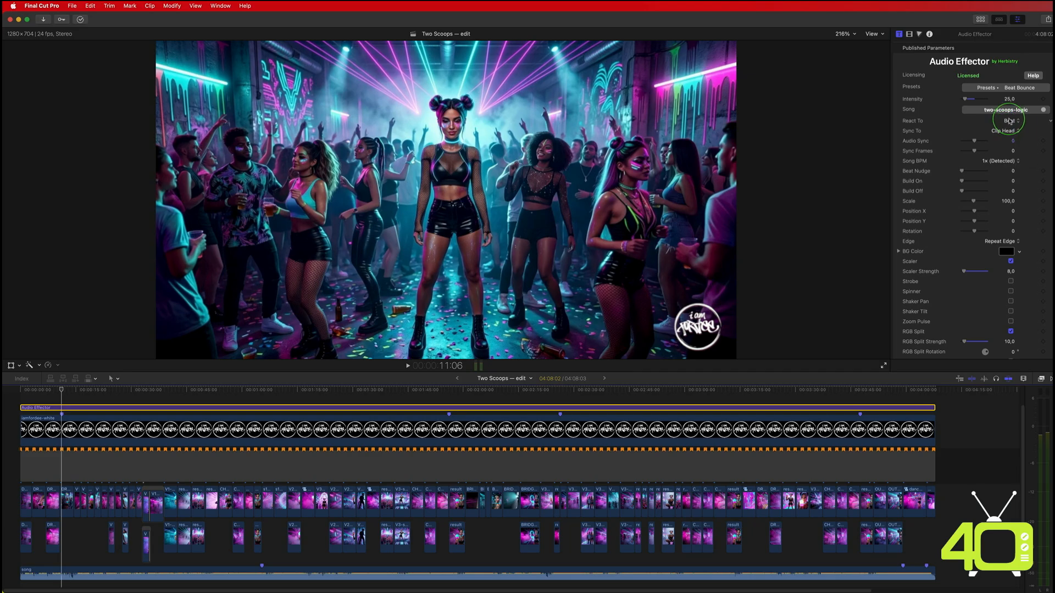
{"action": "left_click", "coordinate": [1015, 131]}
Step: Raise the Audio Effector's Intensity, Scaler Strength, RGB Split Strength and Bloom Strength to 100
{"action": "left_click", "coordinate": [1010, 99]}
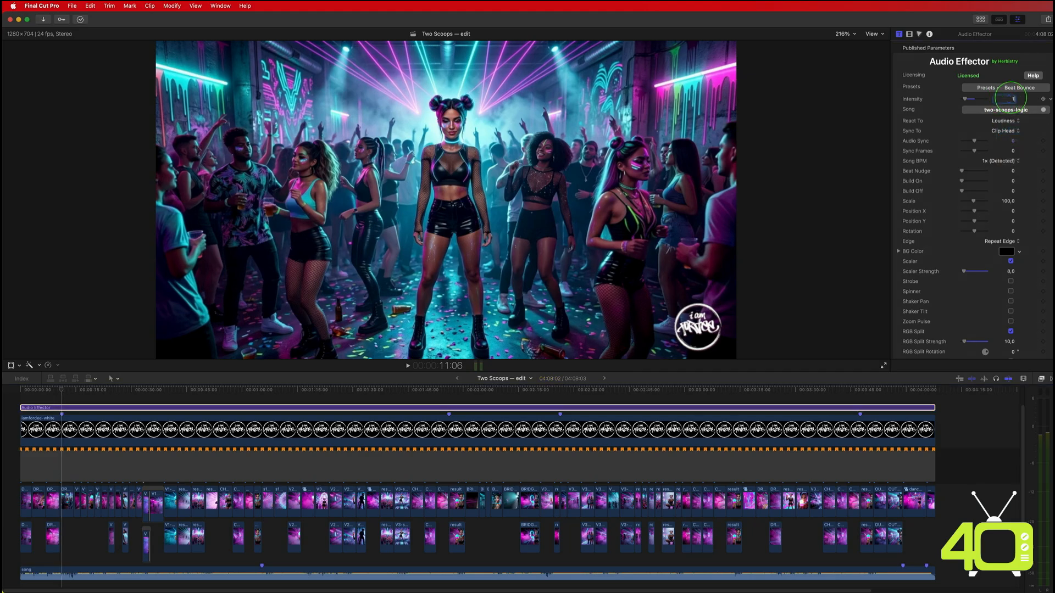
{"action": "type", "text": "100"}
{"action": "key", "text": "Return"}
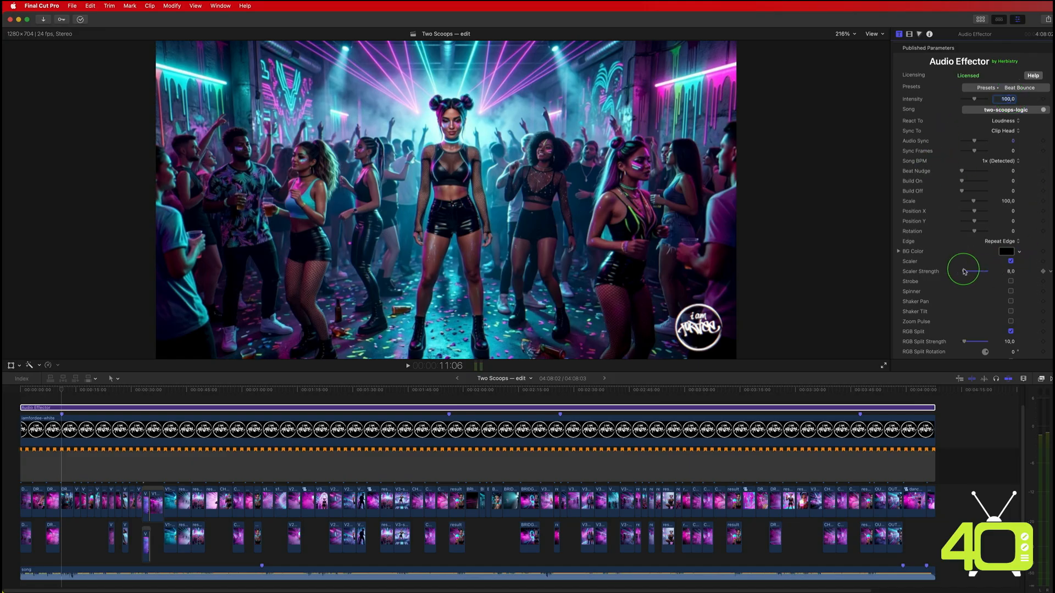
{"action": "left_click_drag", "start_coordinate": [964, 271], "coordinate": [989, 271]}
{"action": "left_click_drag", "start_coordinate": [964, 341], "coordinate": [1036, 341]}
{"action": "scroll", "coordinate": [980, 292], "scroll_direction": "down", "scroll_amount": 2}
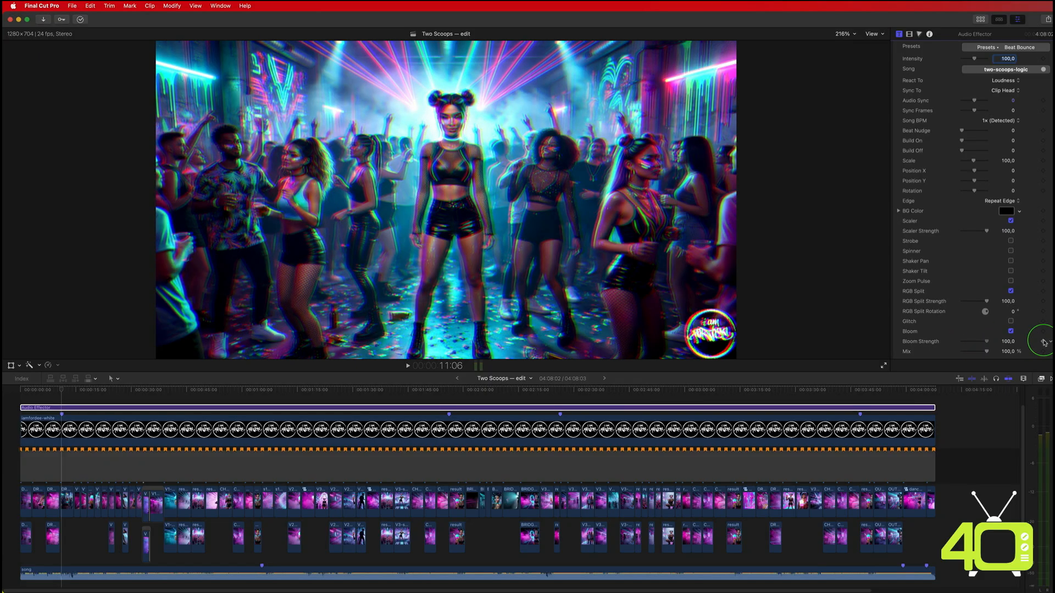
Step: Play the timeline from about 10:18 to preview the exaggerated Audio Effector settings
{"action": "left_click", "coordinate": [67, 398]}
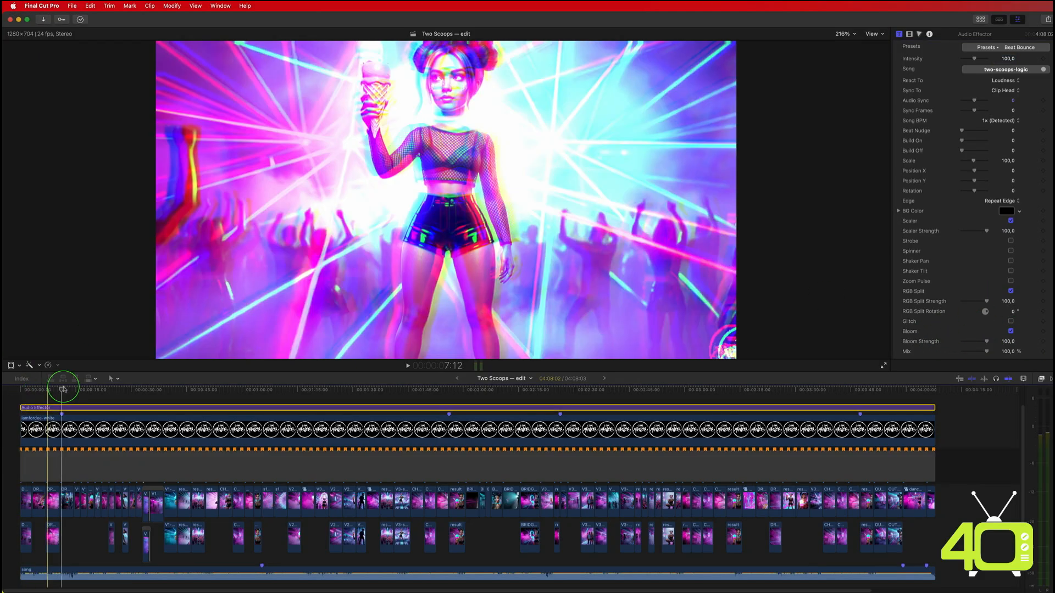
{"action": "left_click", "coordinate": [60, 399]}
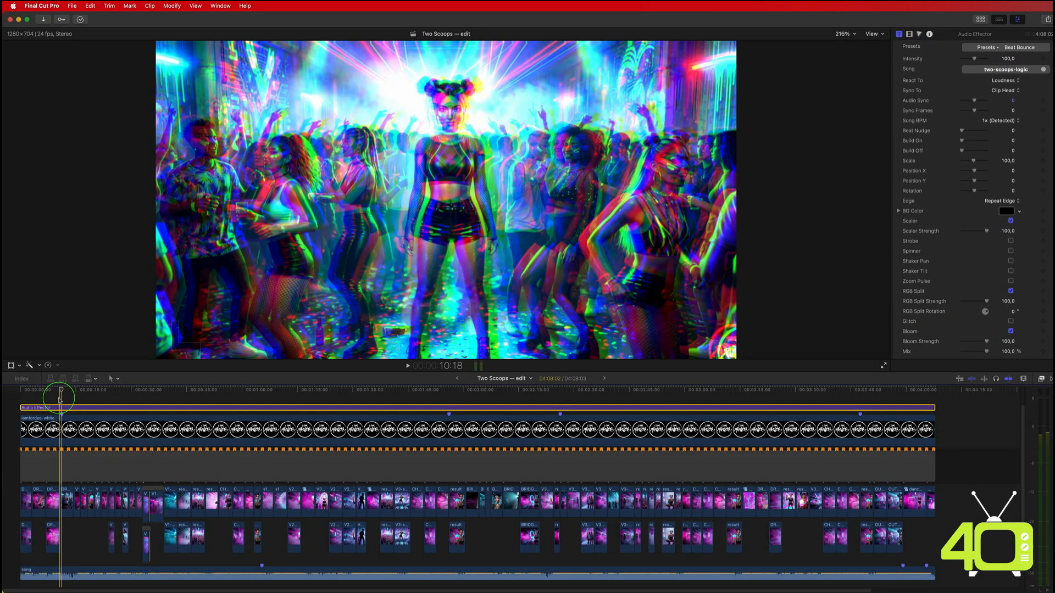
{"action": "key", "text": "space"}
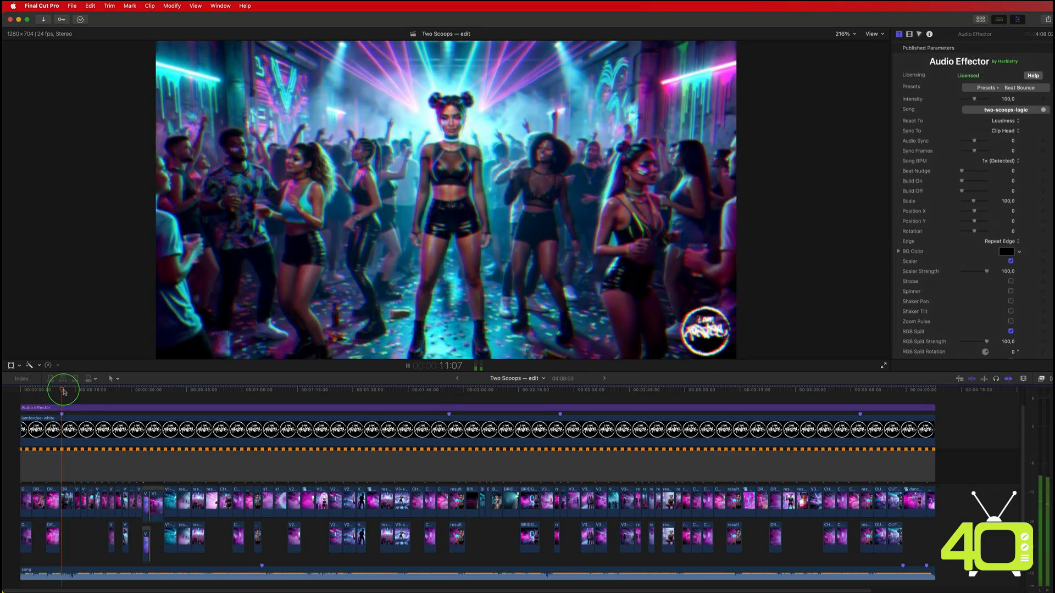
{"action": "left_click", "coordinate": [64, 390]}
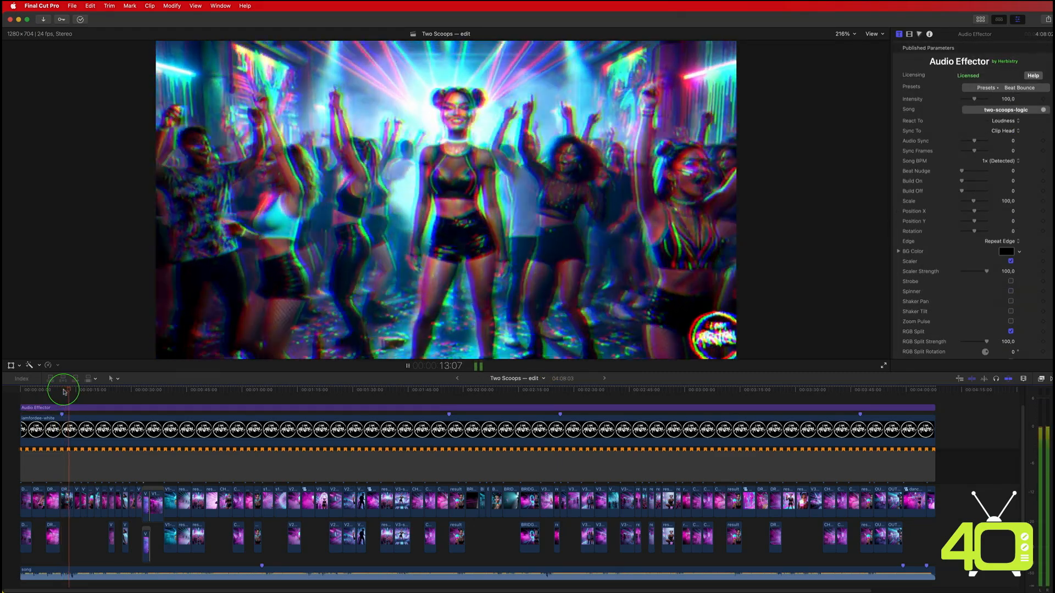
{"action": "key", "text": "space"}
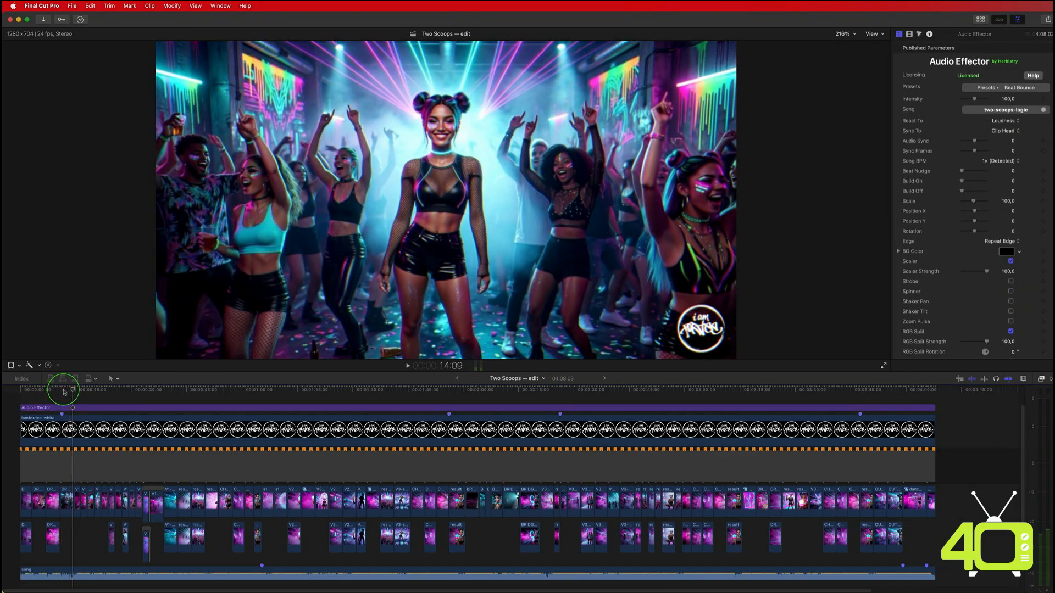
Step: Set the Audio Effector's Intensity to 25 and play the timeline on from 14:09
{"action": "left_click", "coordinate": [1009, 99]}
{"action": "type", "text": "25"}
{"action": "key", "text": "Return"}
{"action": "left_click", "coordinate": [79, 136]}
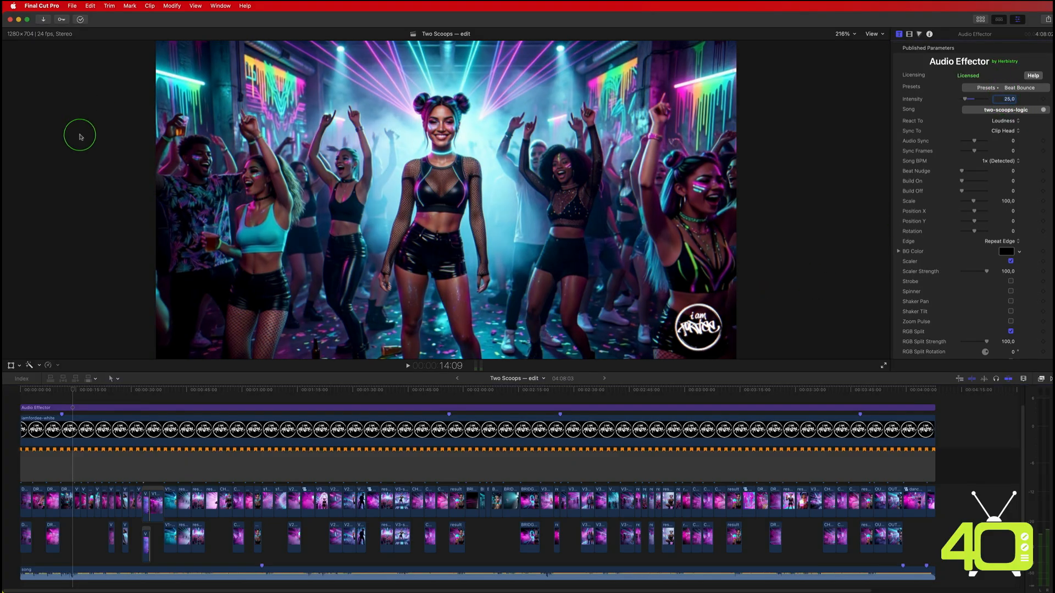
{"action": "key", "text": "space"}
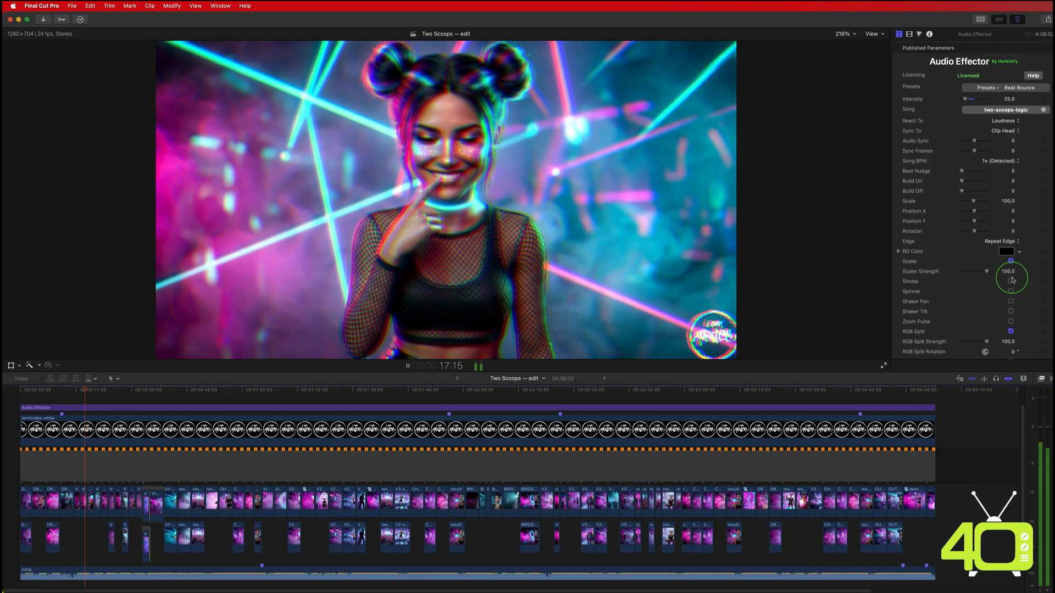
{"action": "key", "text": "space"}
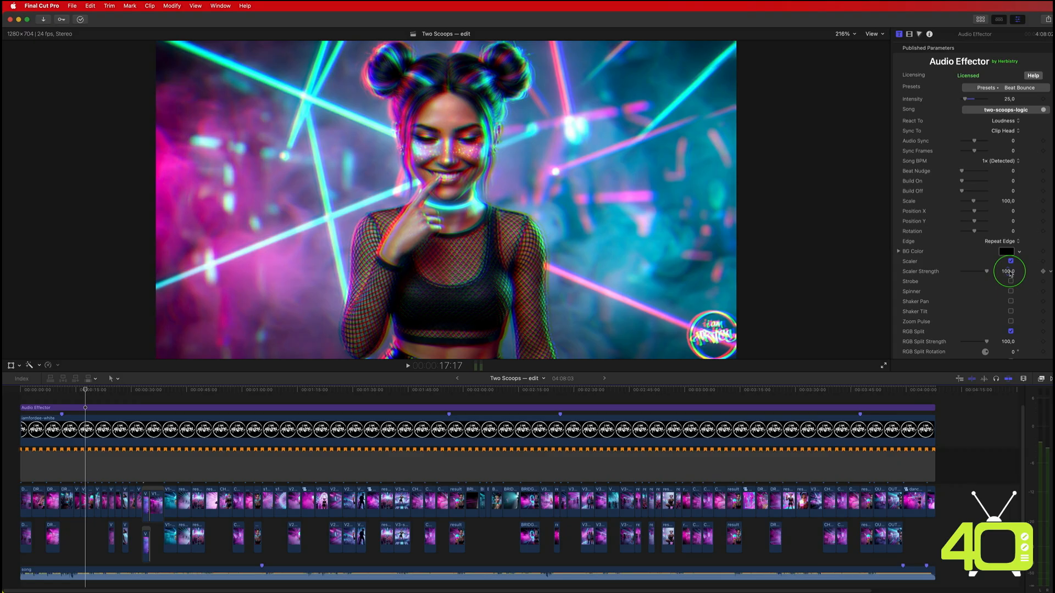
Step: Set the Audio Effector's Scaler Strength to 8, RGB Split Strength to 10 and Intensity to 25, and lower the Bloom Strength
{"action": "left_click_drag", "start_coordinate": [1010, 273], "coordinate": [954, 272]}
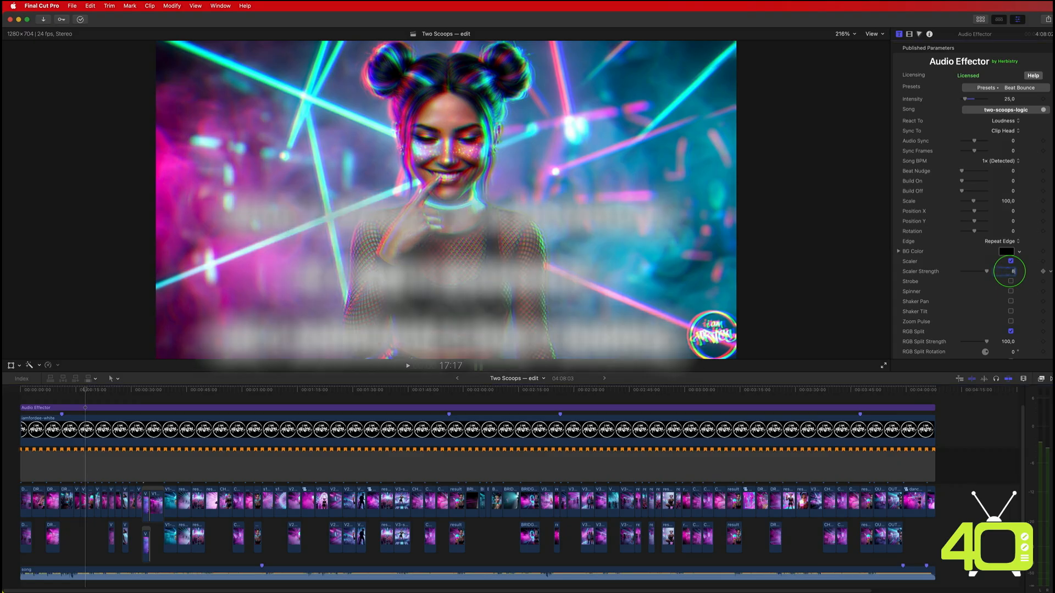
{"action": "scroll", "coordinate": [956, 275], "scroll_direction": "down", "scroll_amount": 3}
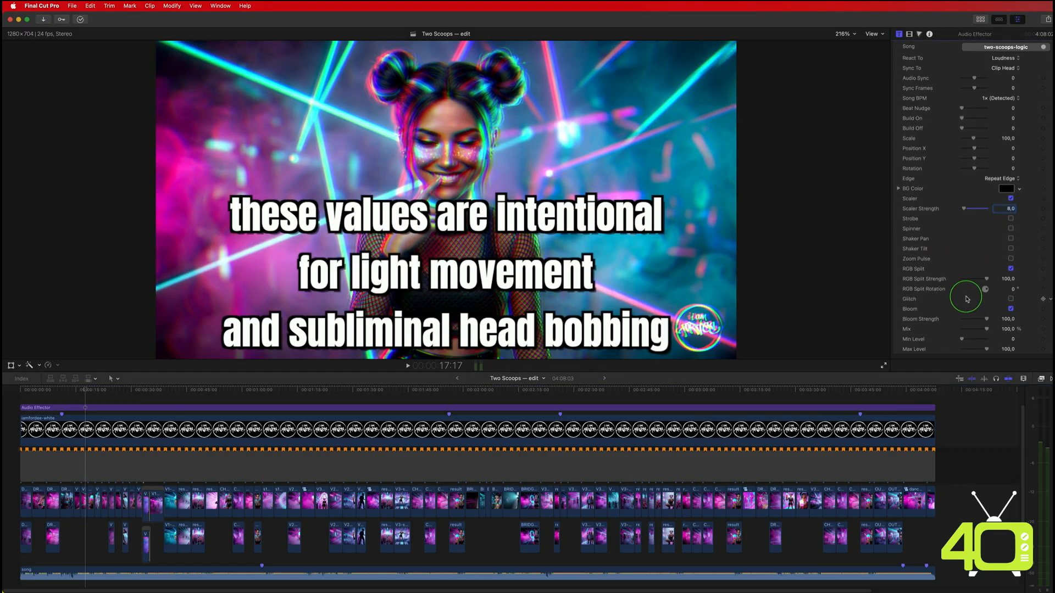
{"action": "left_click_drag", "start_coordinate": [1009, 280], "coordinate": [1010, 283]}
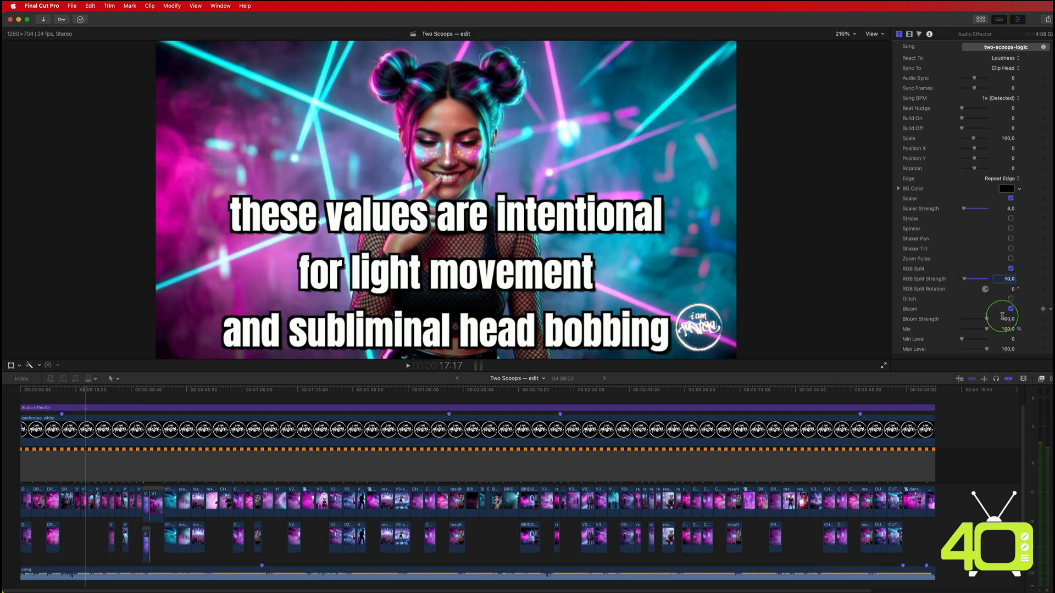
{"action": "left_click_drag", "start_coordinate": [1006, 323], "coordinate": [1005, 324]}
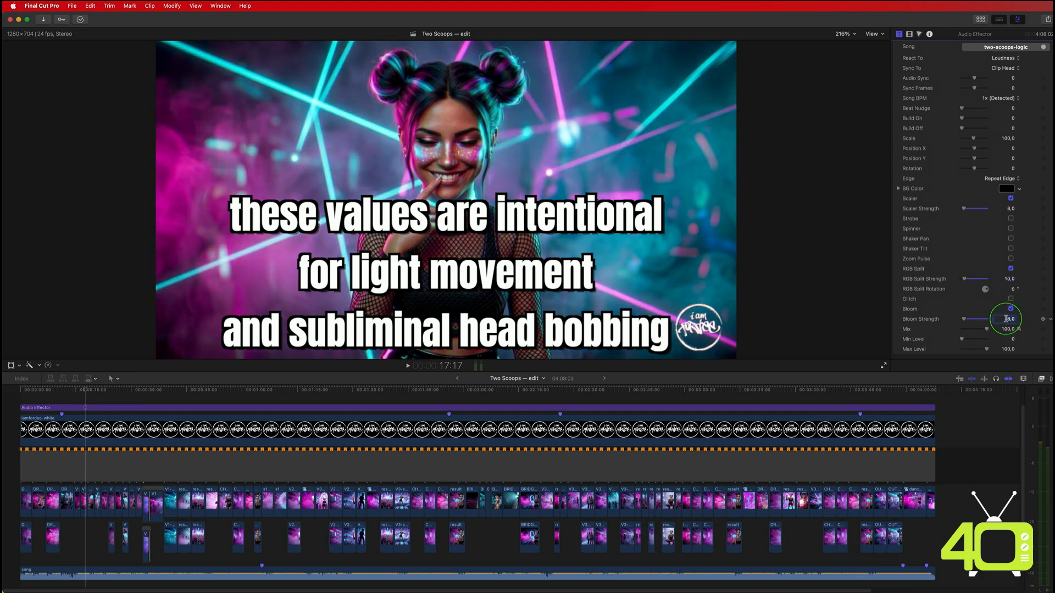
{"action": "scroll", "coordinate": [960, 264], "scroll_direction": "up", "scroll_amount": 3}
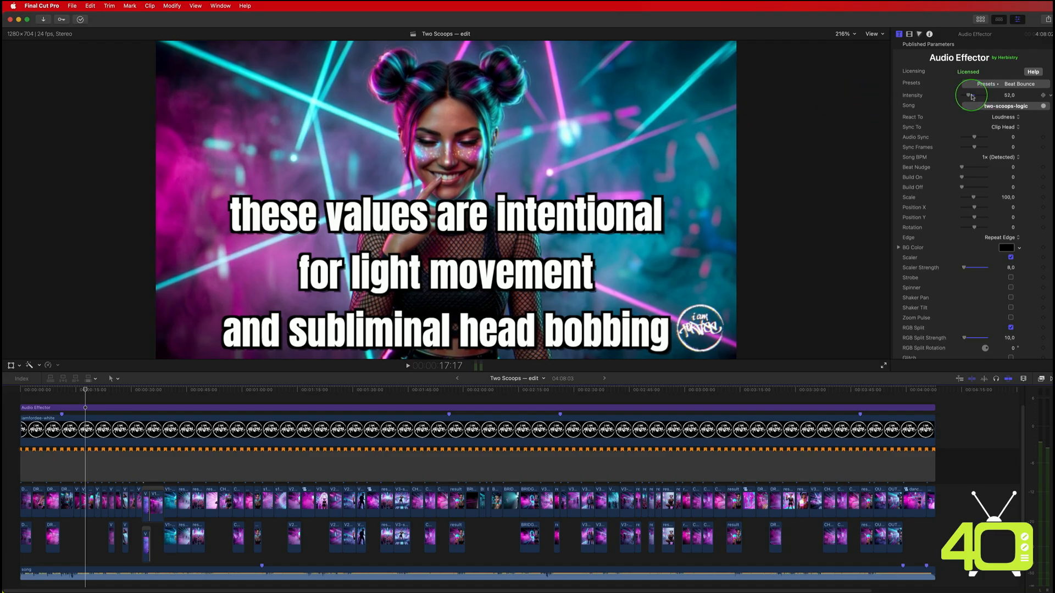
{"action": "left_click", "coordinate": [1007, 95]}
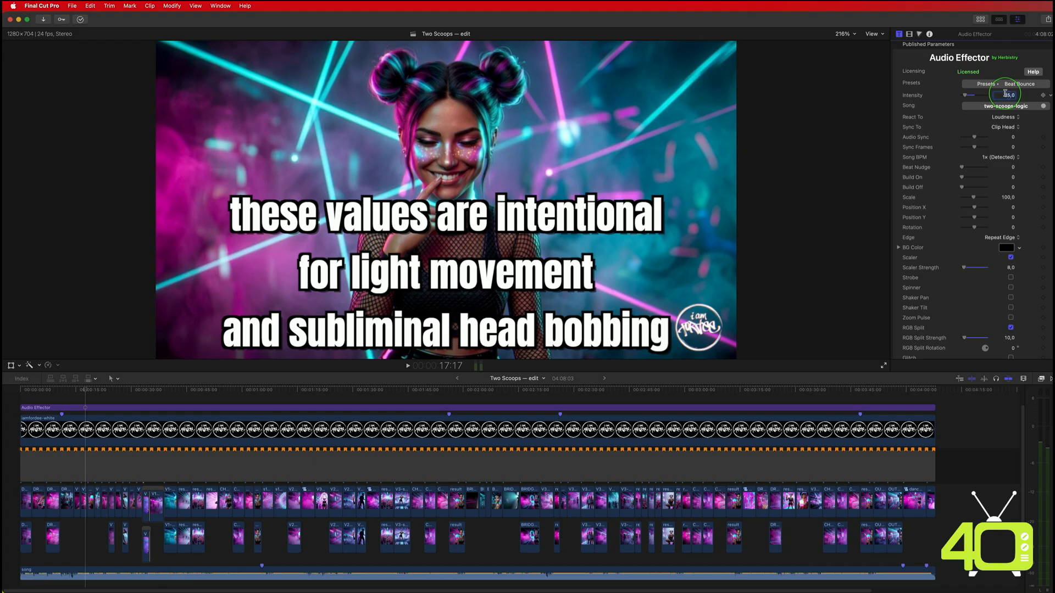
Step: Compare playback from the marker at 11:06 with the Audio Effector clip disabled and with it enabled
{"action": "left_click", "coordinate": [60, 398]}
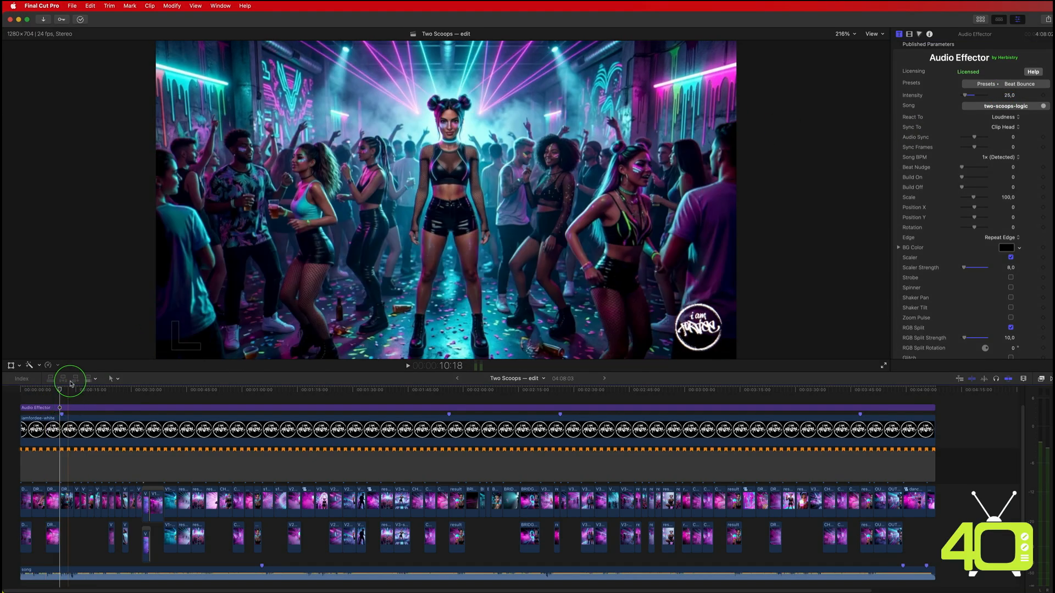
{"action": "left_click", "coordinate": [64, 399]}
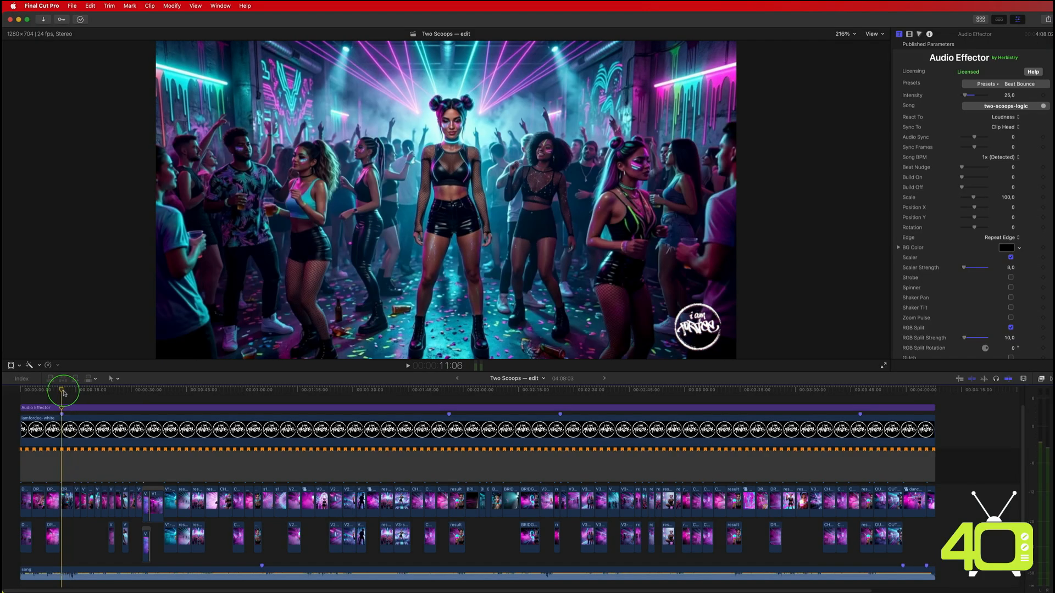
{"action": "left_click", "coordinate": [65, 408]}
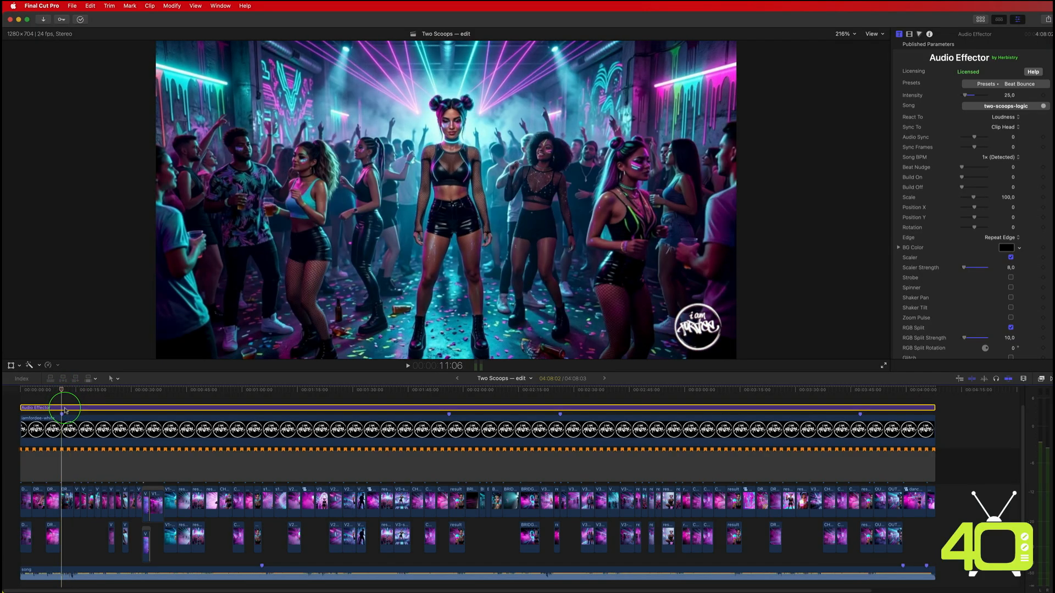
{"action": "key", "text": "v"}
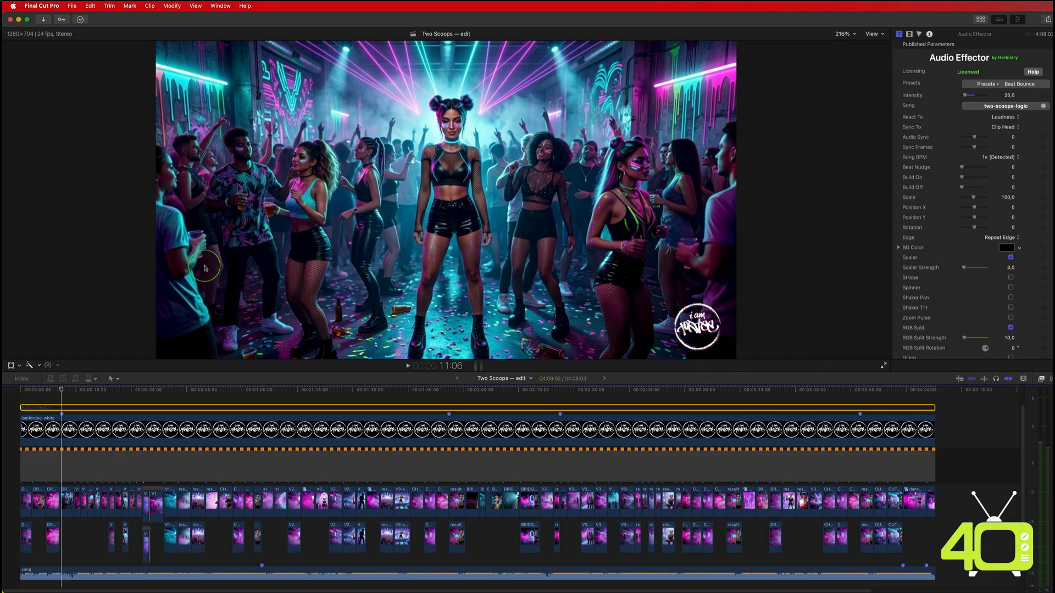
{"action": "key", "text": "space"}
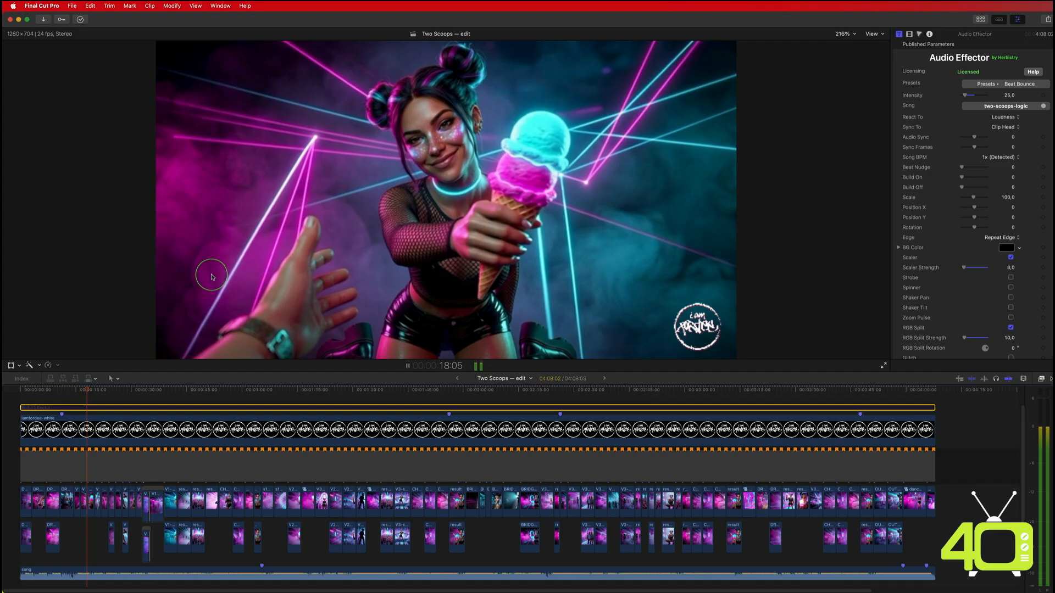
{"action": "key", "text": "space"}
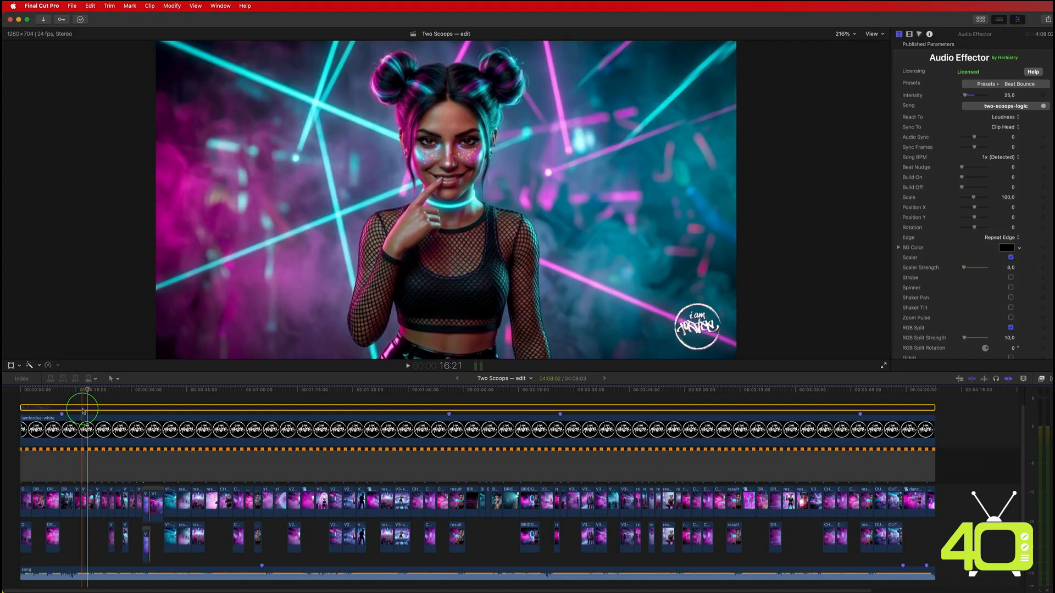
{"action": "left_click", "coordinate": [64, 401]}
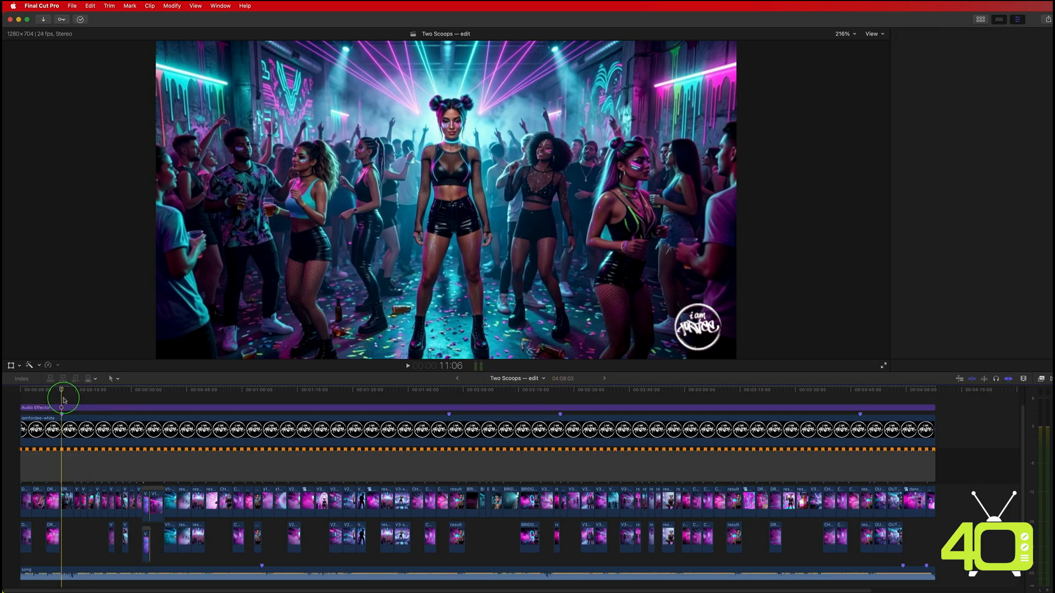
{"action": "key", "text": "space"}
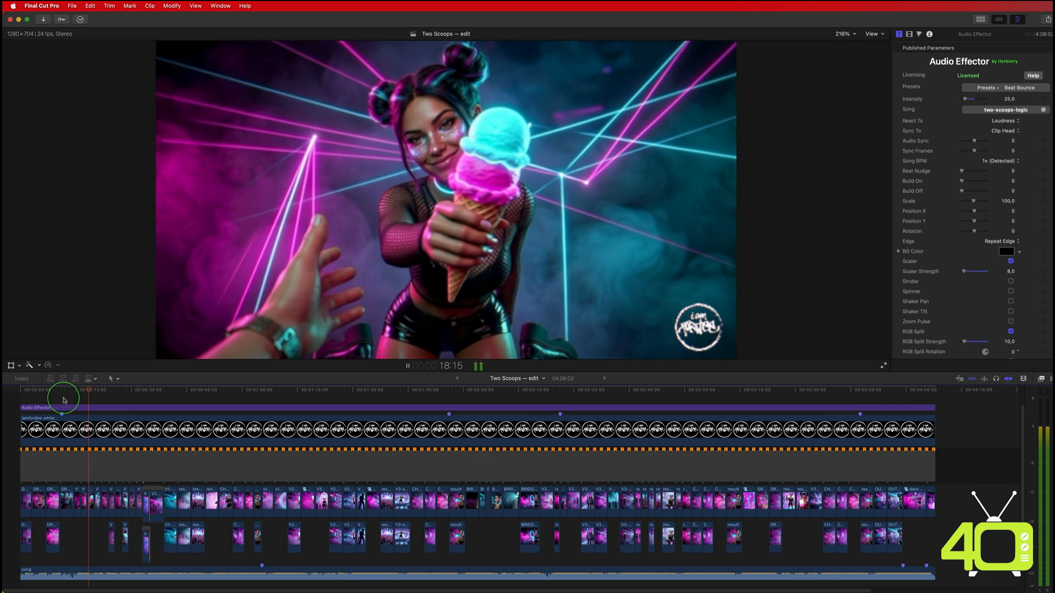
Step: Go to the marker at 1:56:06 and show the upper result clip's Acid Trip effect settings
{"action": "left_click", "coordinate": [450, 400]}
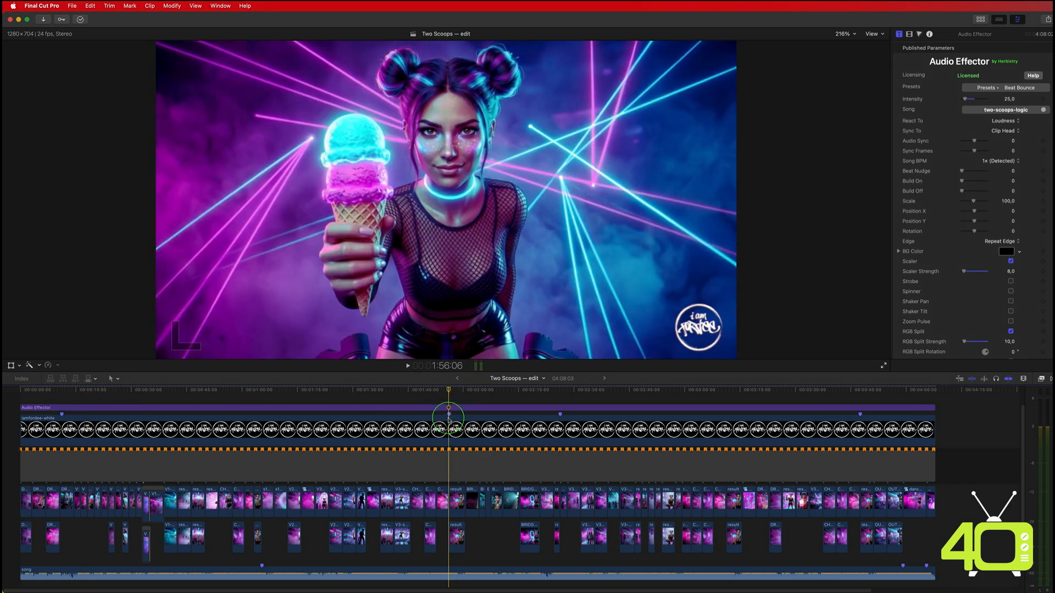
{"action": "left_click", "coordinate": [456, 526]}
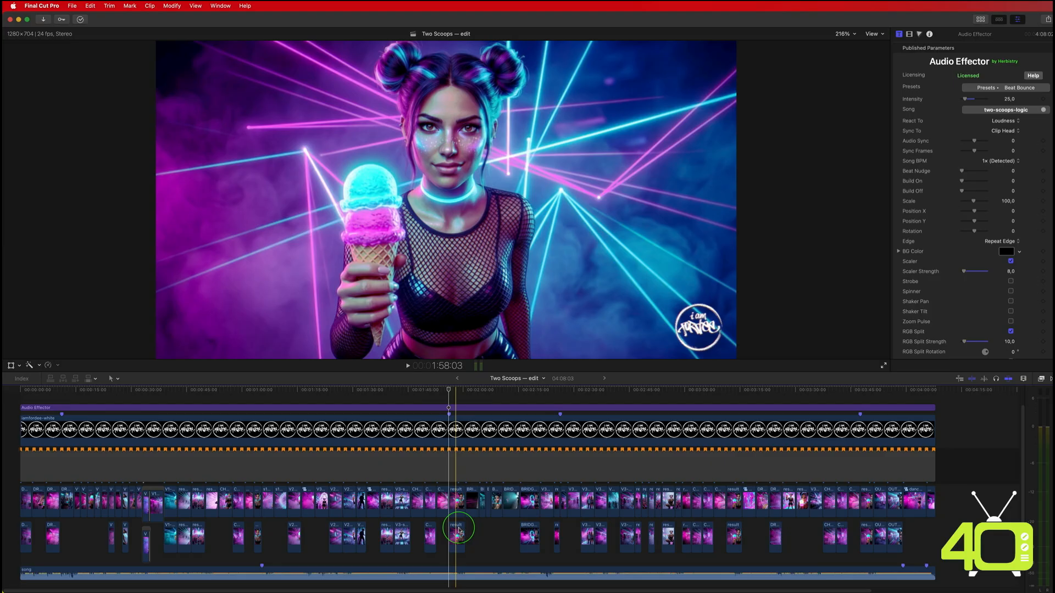
{"action": "left_click", "coordinate": [457, 501]}
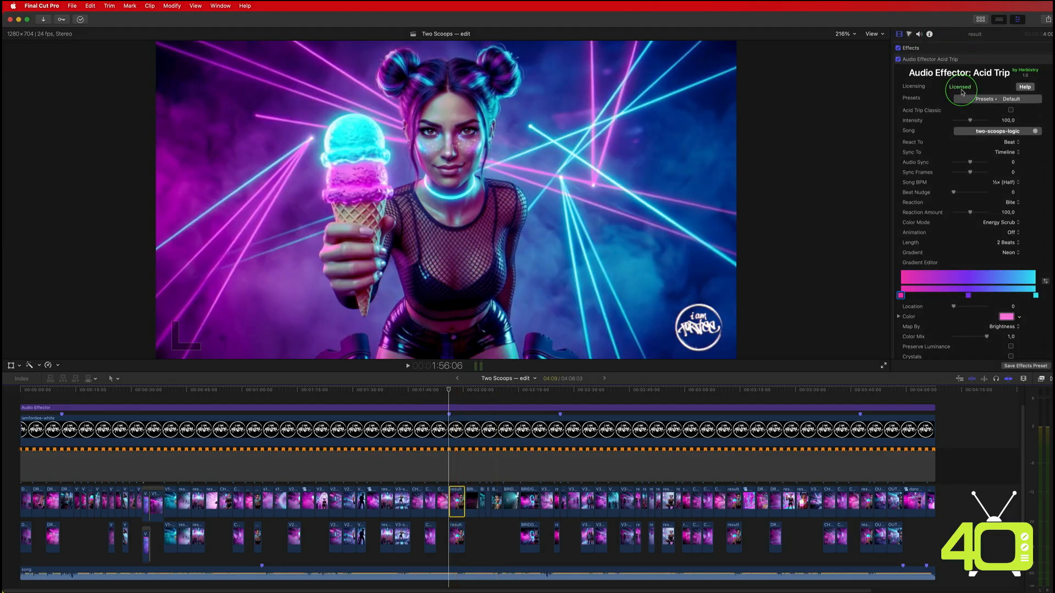
Step: Compare the shot without Acid Trip by disabling the upper result clip, playing the copy beneath it, and re-enabling the upper clip
{"action": "left_click", "coordinate": [457, 496]}
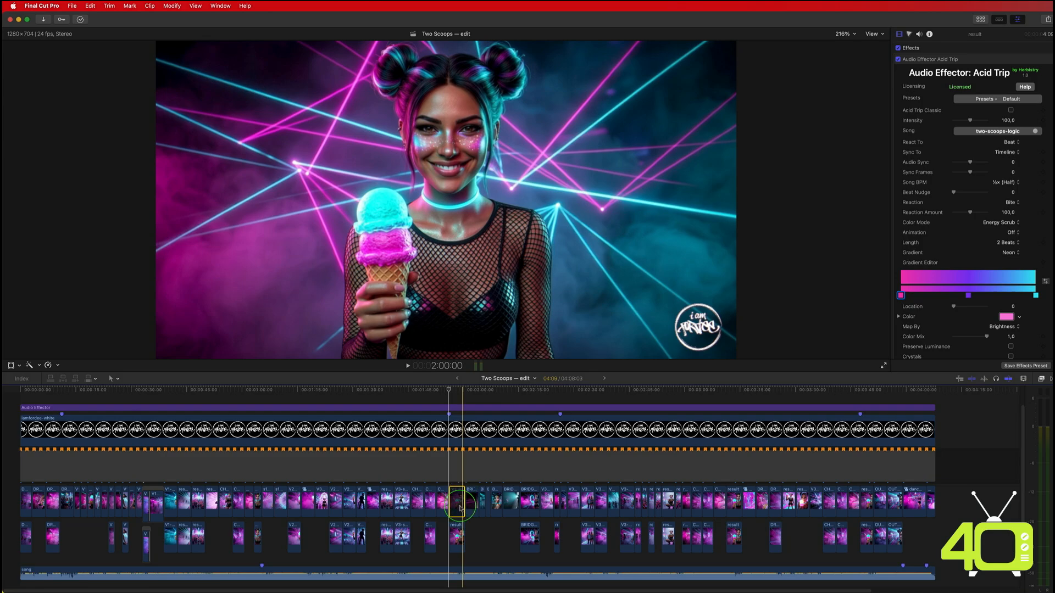
{"action": "left_click", "coordinate": [456, 536]}
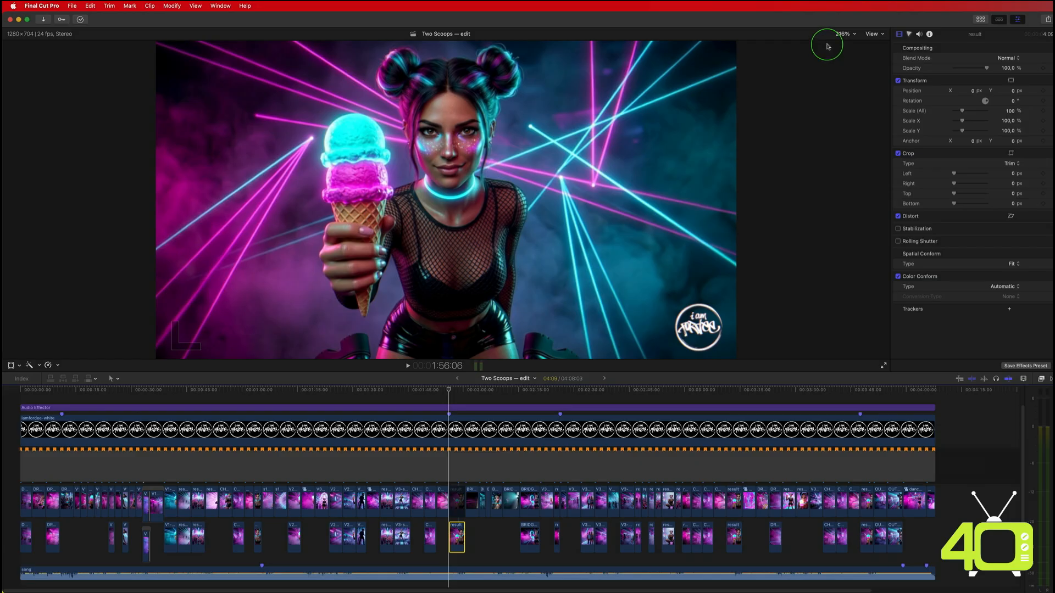
{"action": "key", "text": "space"}
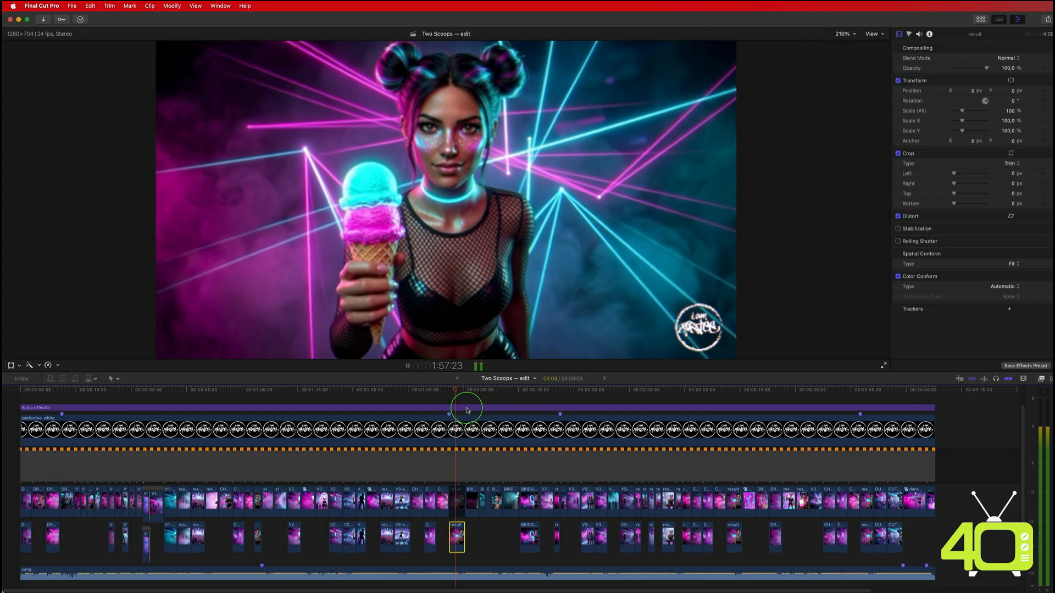
{"action": "key", "text": "space"}
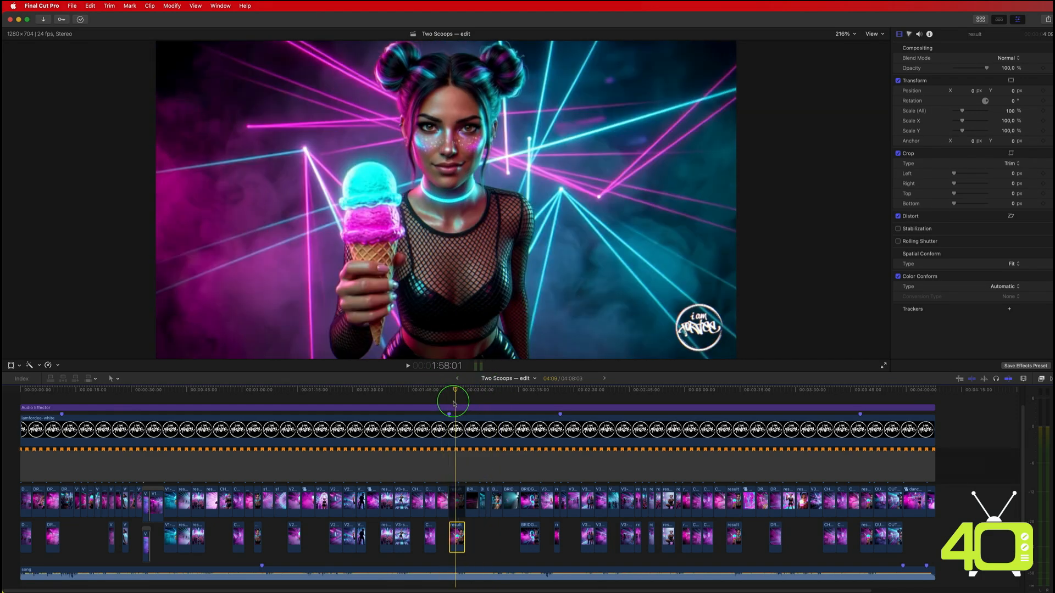
{"action": "left_click", "coordinate": [455, 498]}
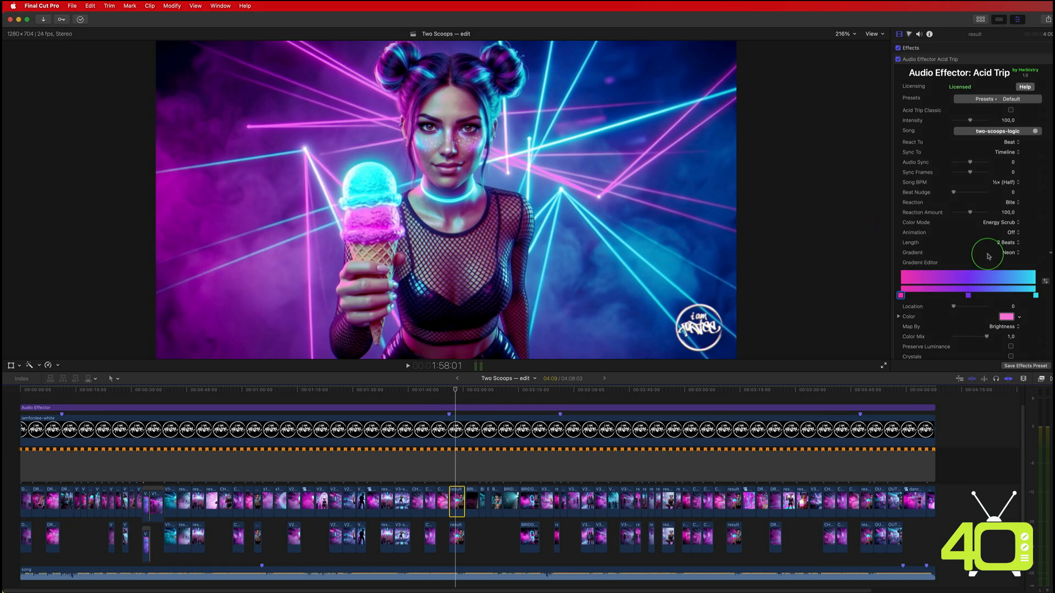
Step: Set the Acid Trip effect's Gradient to Rainbow and its Color Mode to Cycle
{"action": "left_click", "coordinate": [1009, 254]}
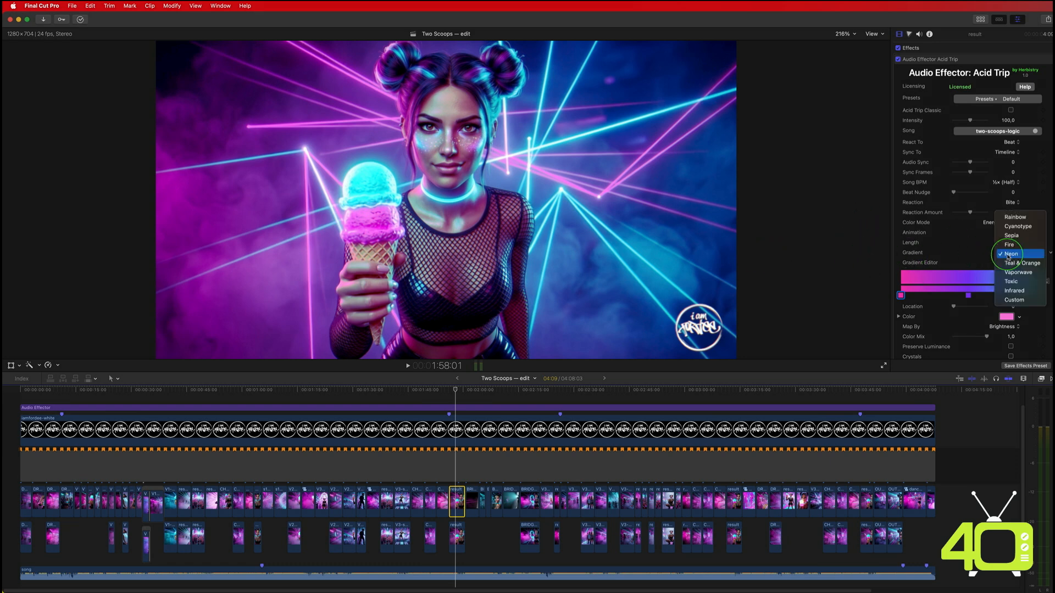
{"action": "left_click", "coordinate": [1014, 217]}
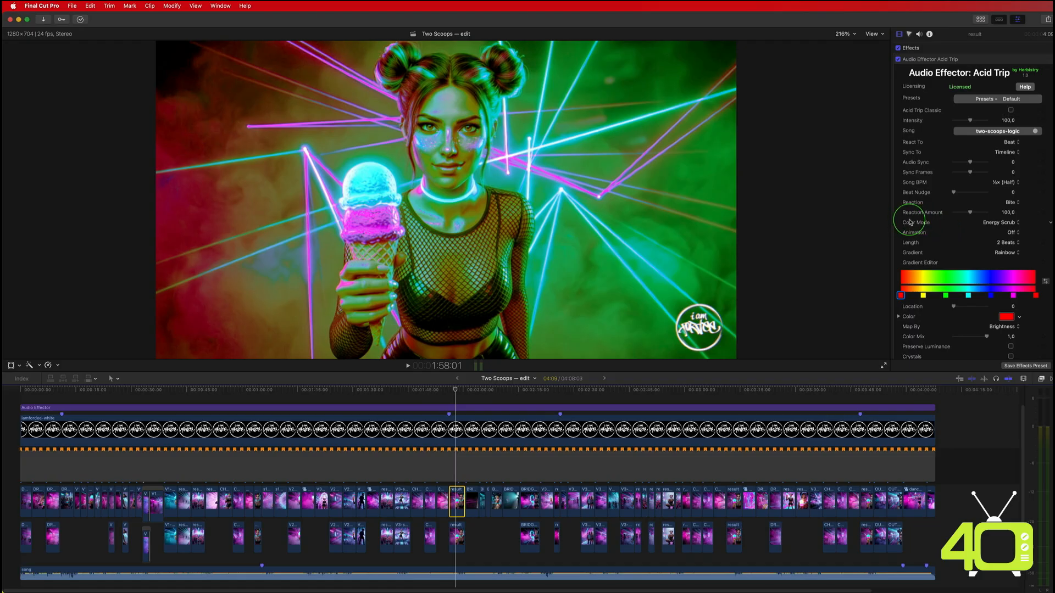
{"action": "left_click", "coordinate": [991, 229]}
{"action": "left_click", "coordinate": [992, 211]}
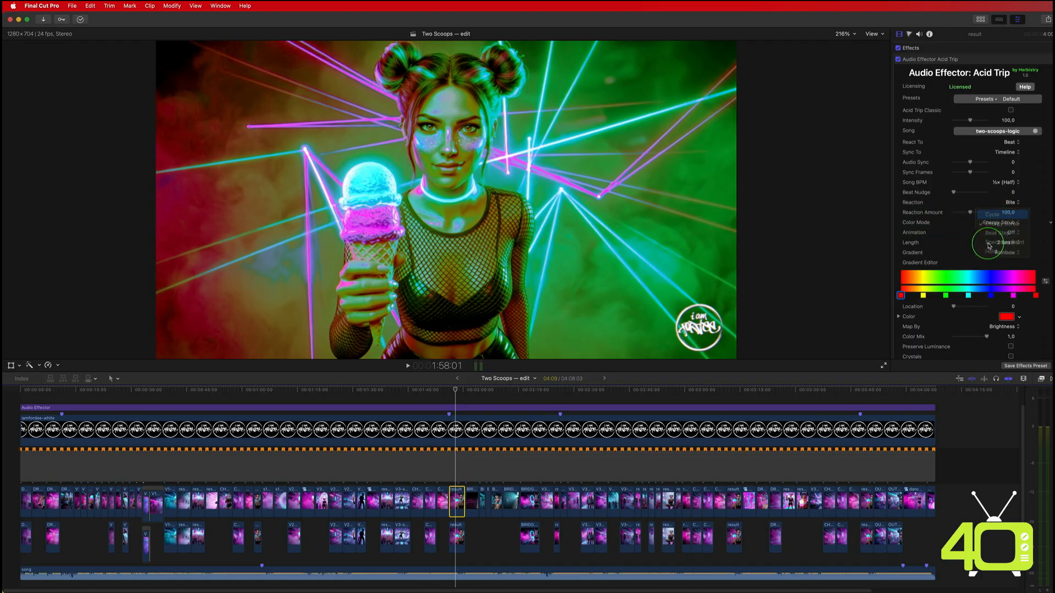
Step: Set the upper result clip's Blend Mode to Normal and play back the shot
{"action": "scroll", "coordinate": [979, 311], "scroll_direction": "down", "scroll_amount": 5}
{"action": "left_click", "coordinate": [1005, 305]}
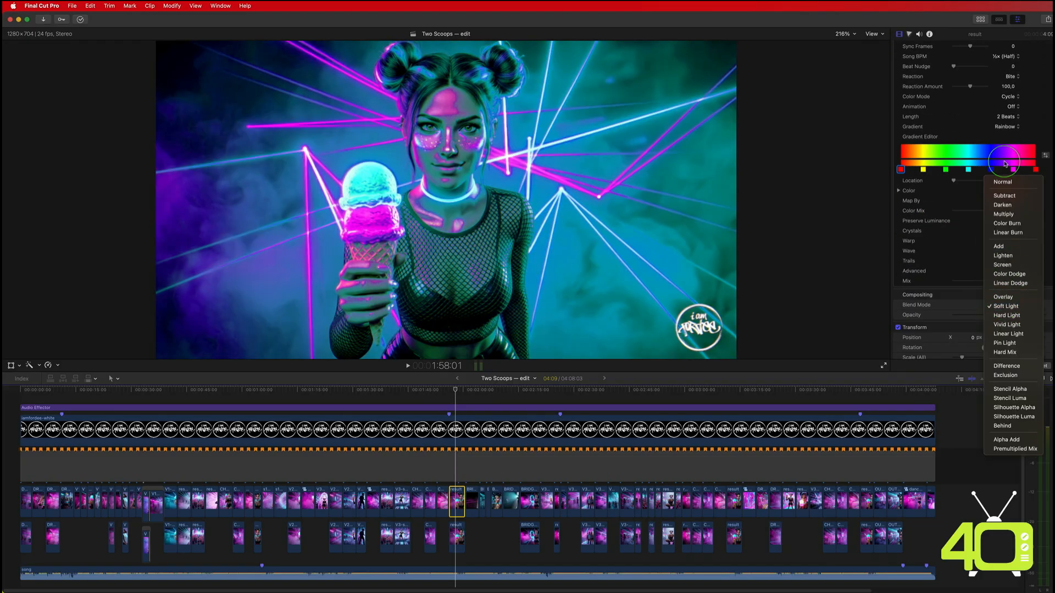
{"action": "left_click", "coordinate": [1008, 184]}
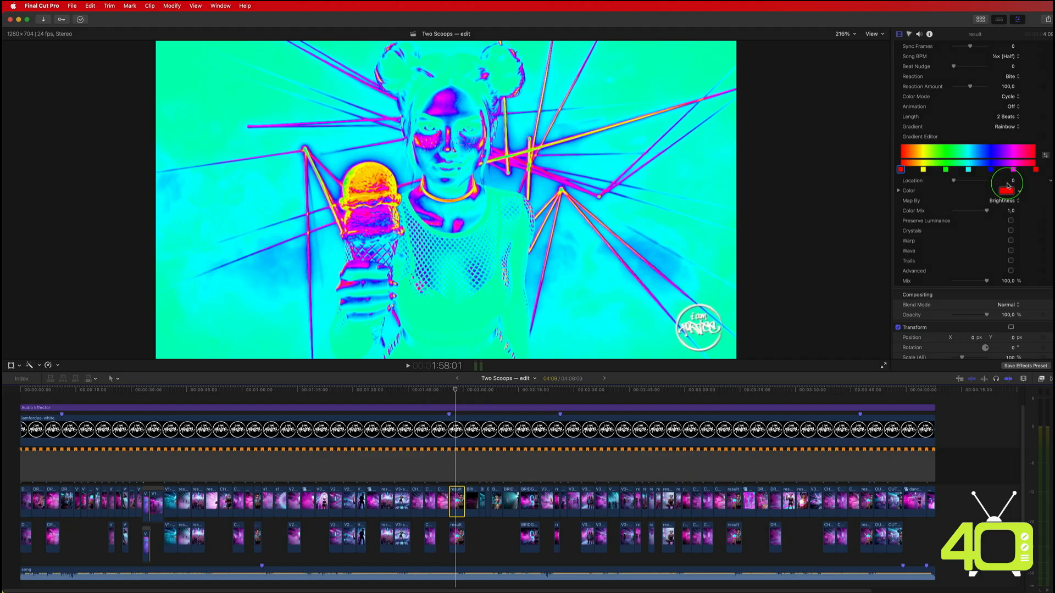
{"action": "key", "text": "space"}
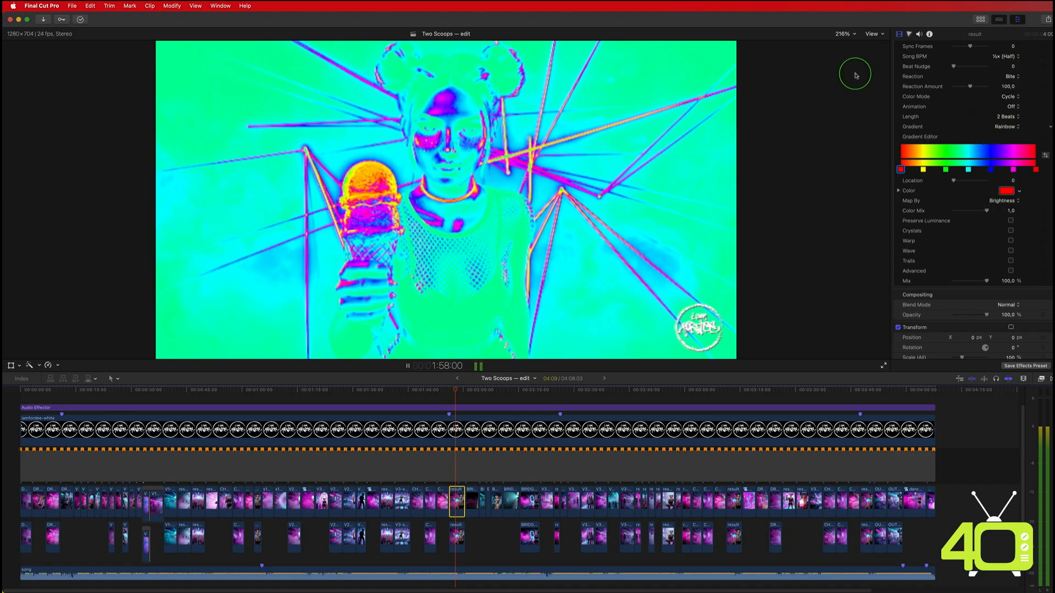
{"action": "key", "text": "space"}
Step: Set Acid Trip's Song BPM to 1x (Detected) and play the shot again from its start
{"action": "scroll", "coordinate": [989, 77], "scroll_direction": "up", "scroll_amount": 2}
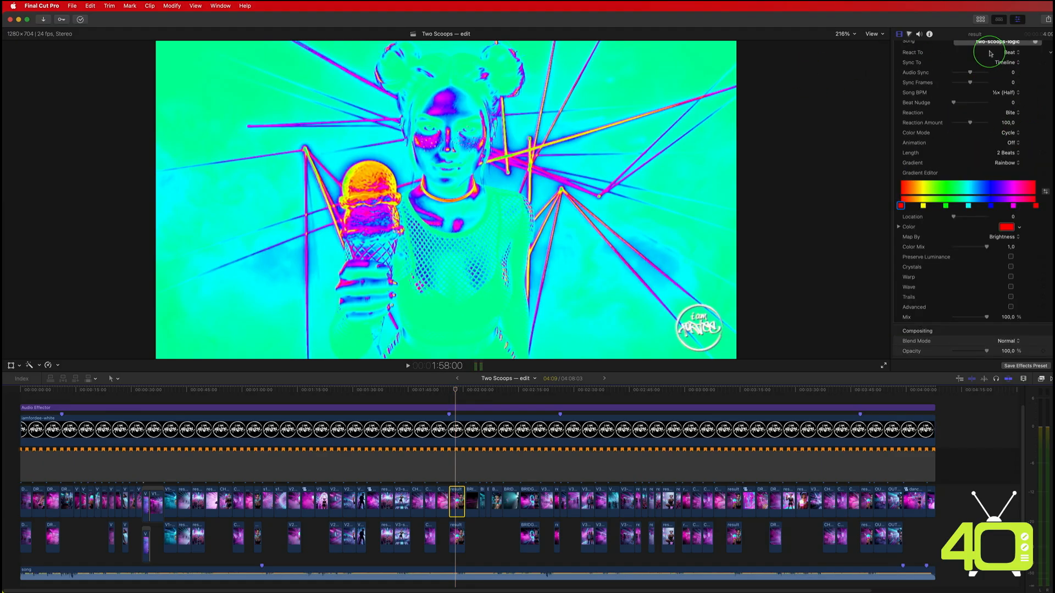
{"action": "left_click", "coordinate": [1003, 93]}
{"action": "left_click", "coordinate": [999, 85]}
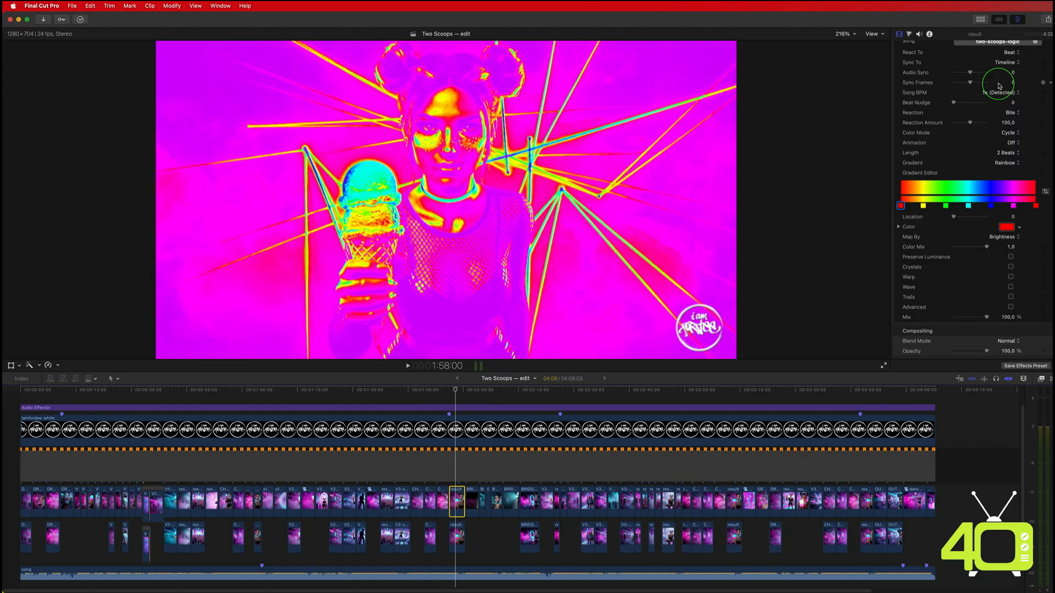
{"action": "key", "text": "Up"}
{"action": "key", "text": "space"}
{"action": "key", "text": "space"}
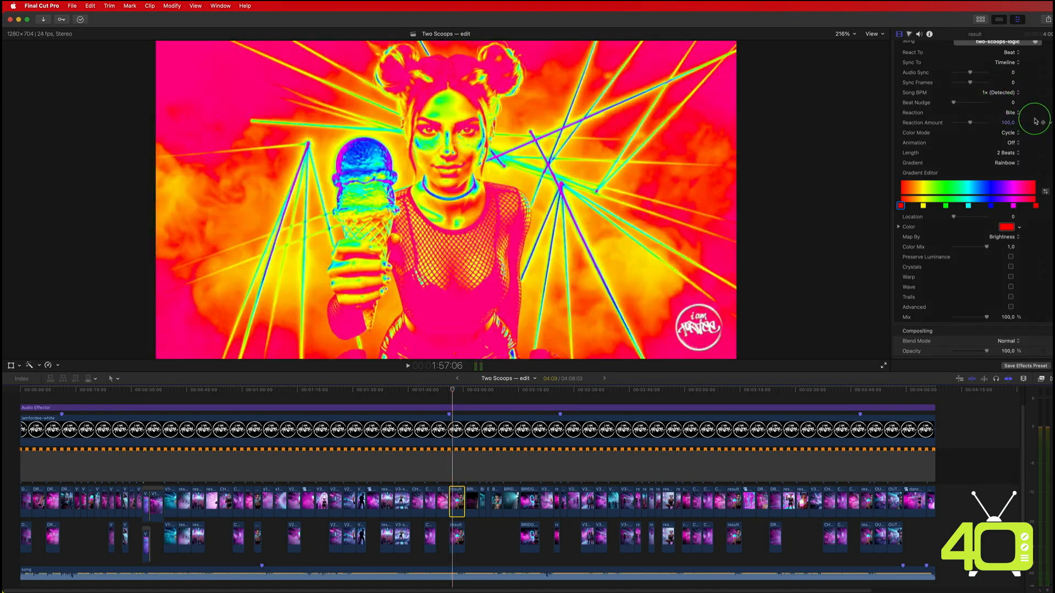
Step: Set the color cycle Length to 1/4 Beat and replay the shot from its start
{"action": "left_click", "coordinate": [1009, 153]}
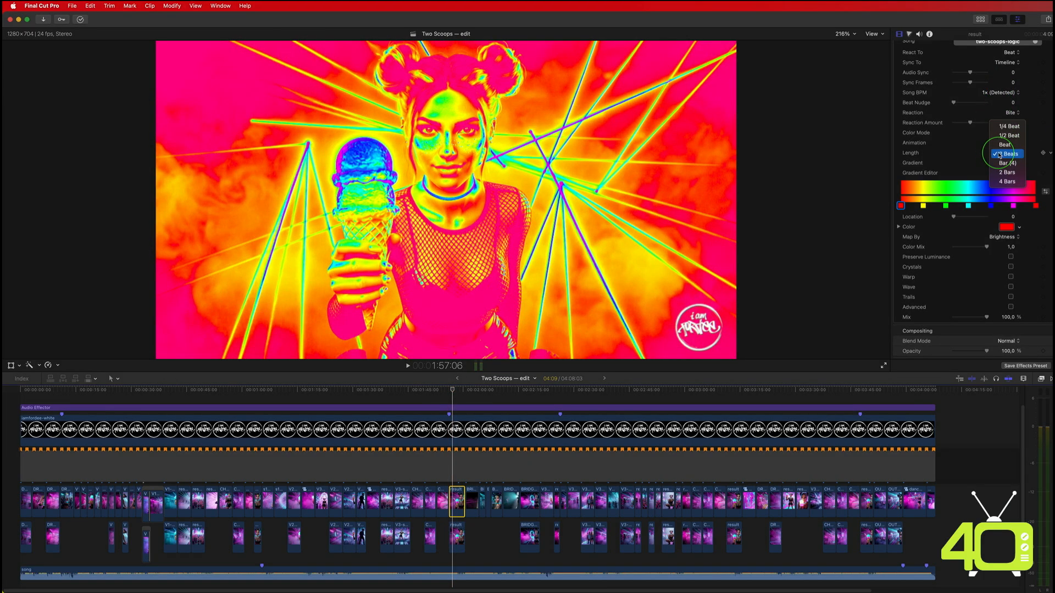
{"action": "left_click", "coordinate": [1002, 128]}
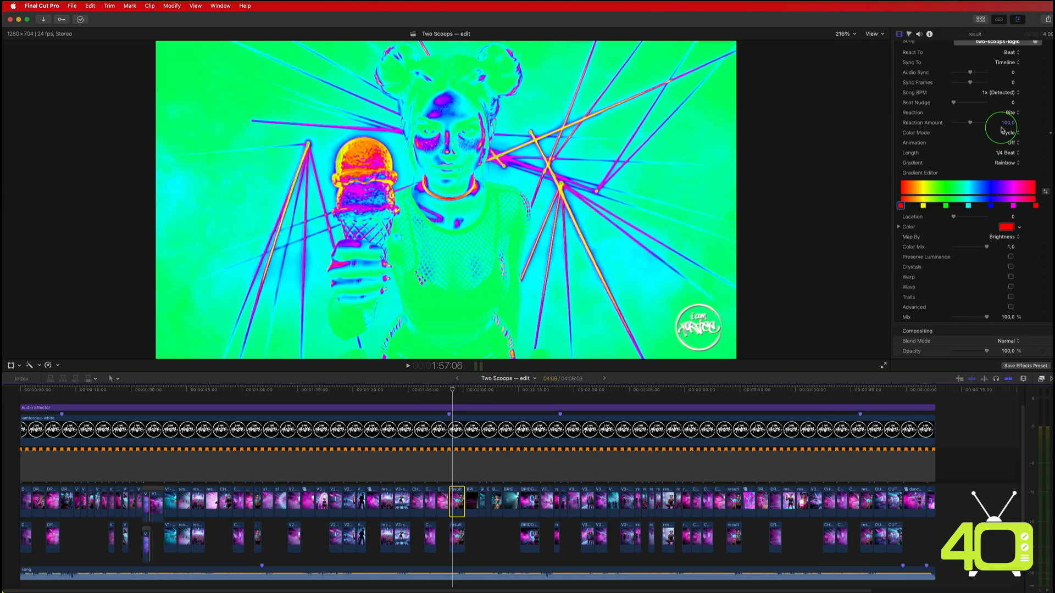
{"action": "key", "text": "Up"}
{"action": "key", "text": "space"}
{"action": "key", "text": "space"}
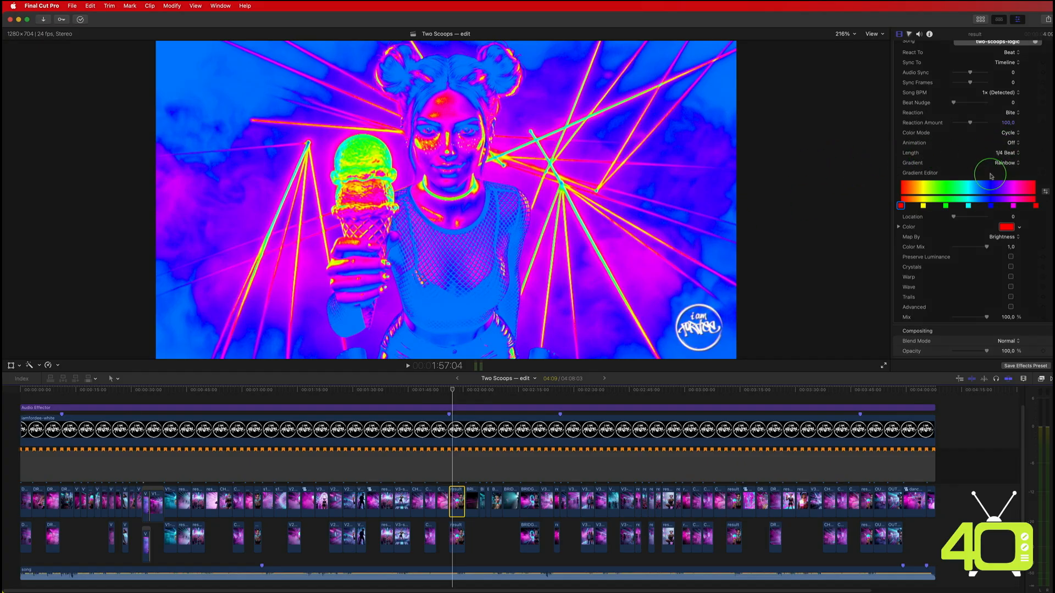
Step: Set Acid Trip's Length to 2 Beats, Color Mode to Energy Scrub and Song BPM to ½x (Half)
{"action": "left_click", "coordinate": [1009, 152]}
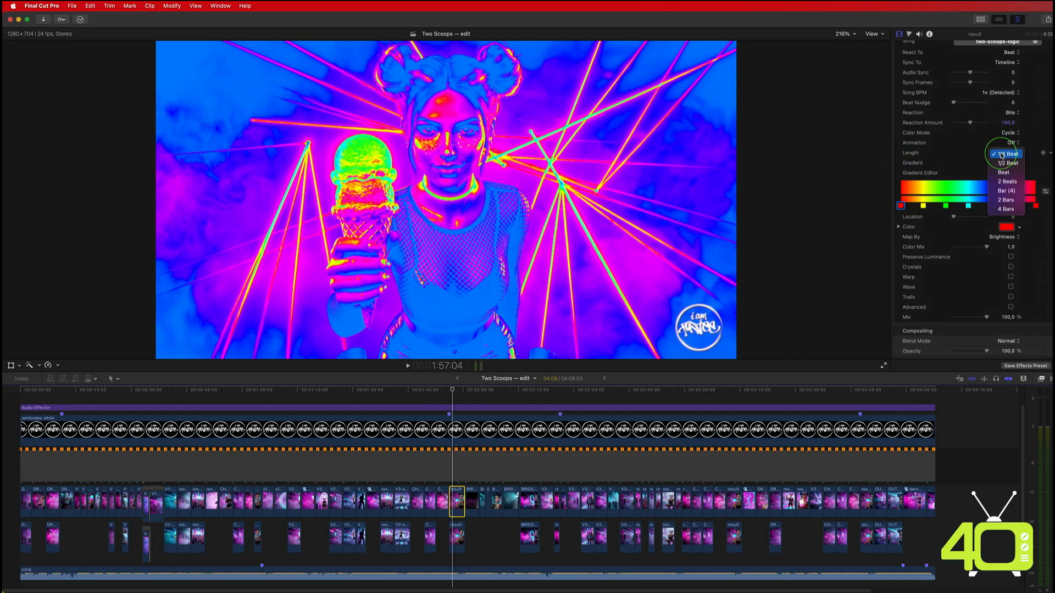
{"action": "left_click", "coordinate": [1003, 182]}
{"action": "left_click", "coordinate": [1009, 133]}
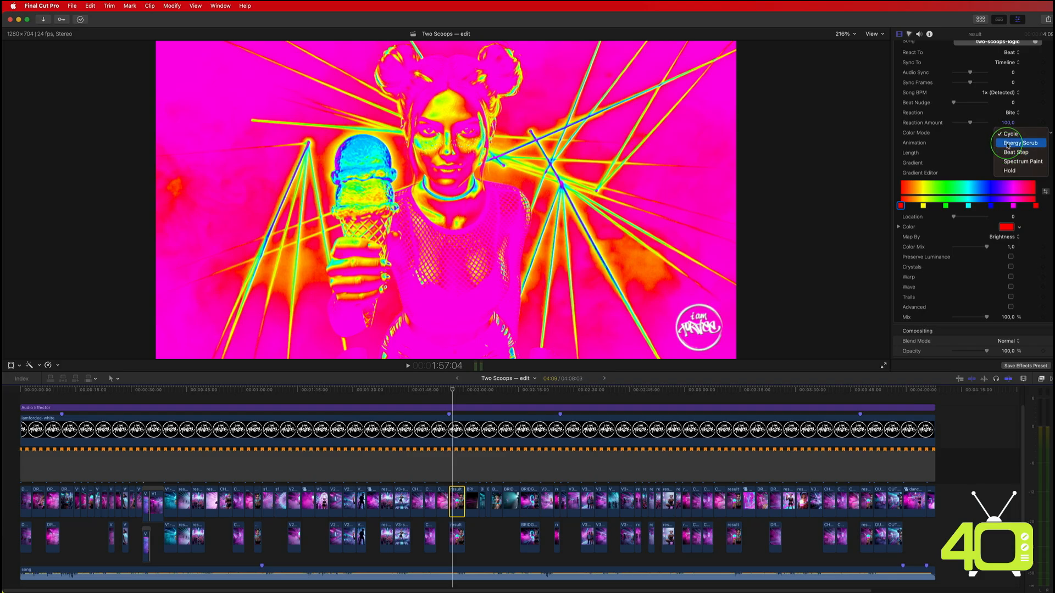
{"action": "left_click", "coordinate": [1009, 143]}
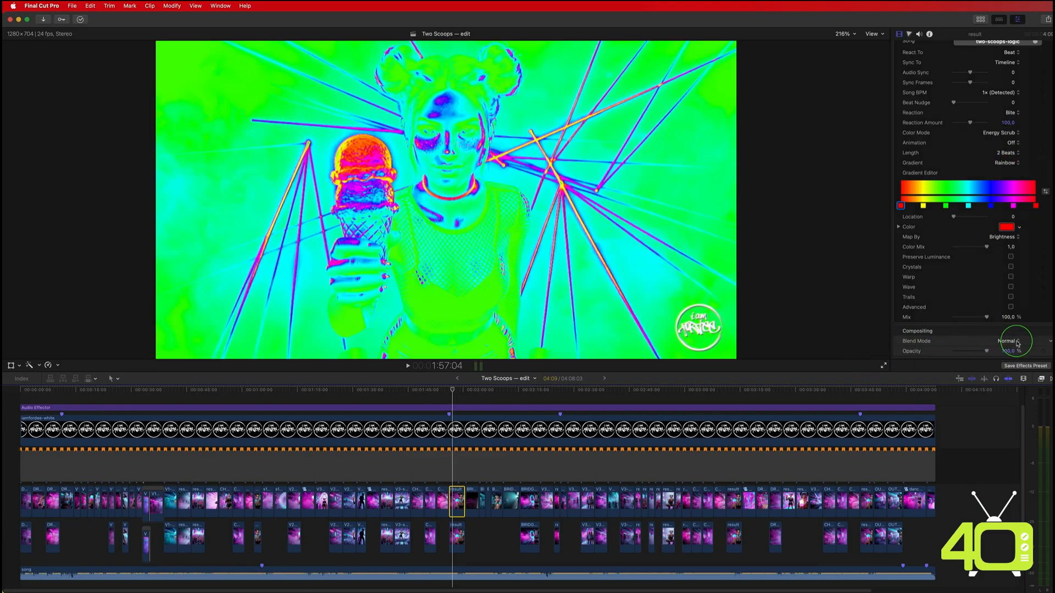
{"action": "left_click", "coordinate": [991, 93]}
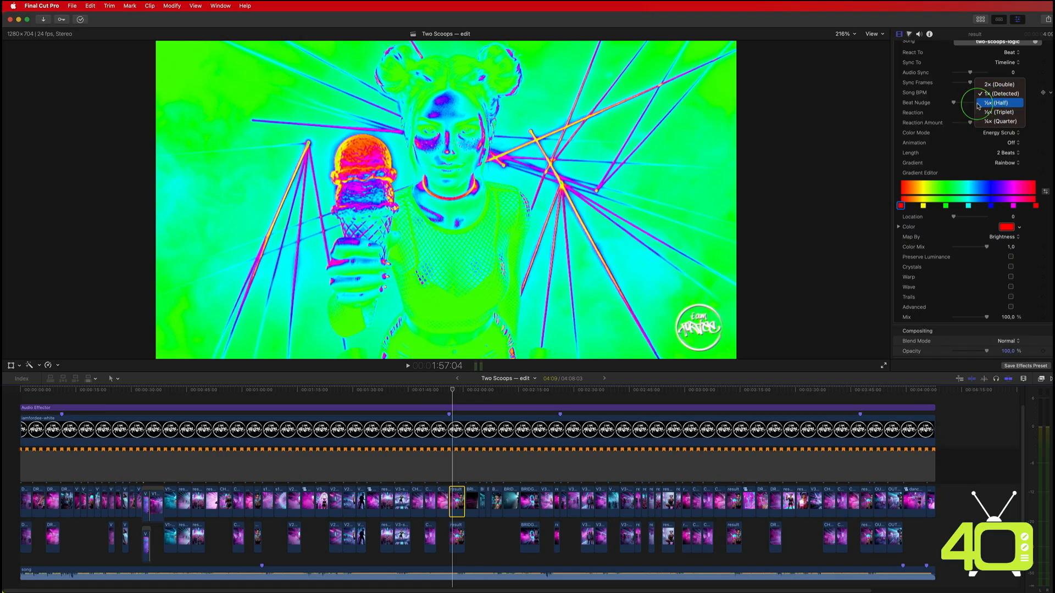
{"action": "left_click", "coordinate": [992, 103]}
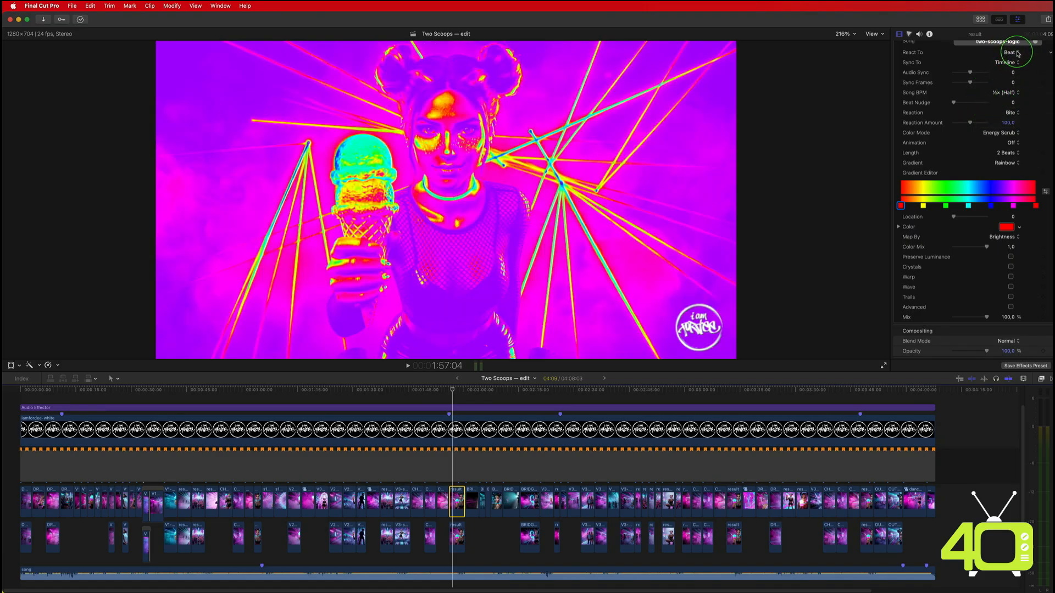
Step: Review the gradient presets available in the Acid Trip effect without changing the selection
{"action": "scroll", "coordinate": [987, 110], "scroll_direction": "up", "scroll_amount": 2}
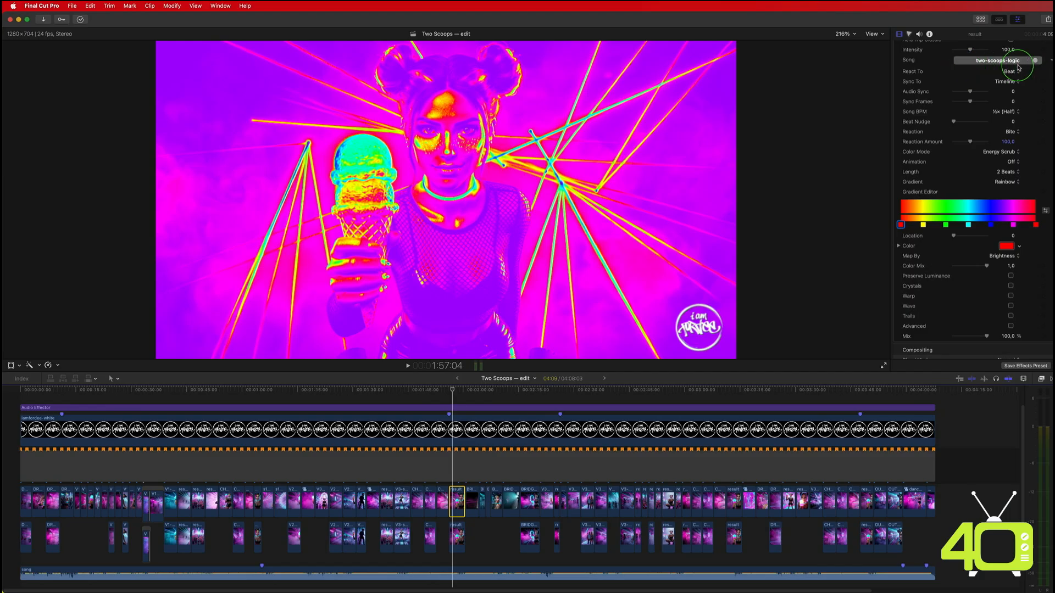
{"action": "left_click", "coordinate": [1005, 183]}
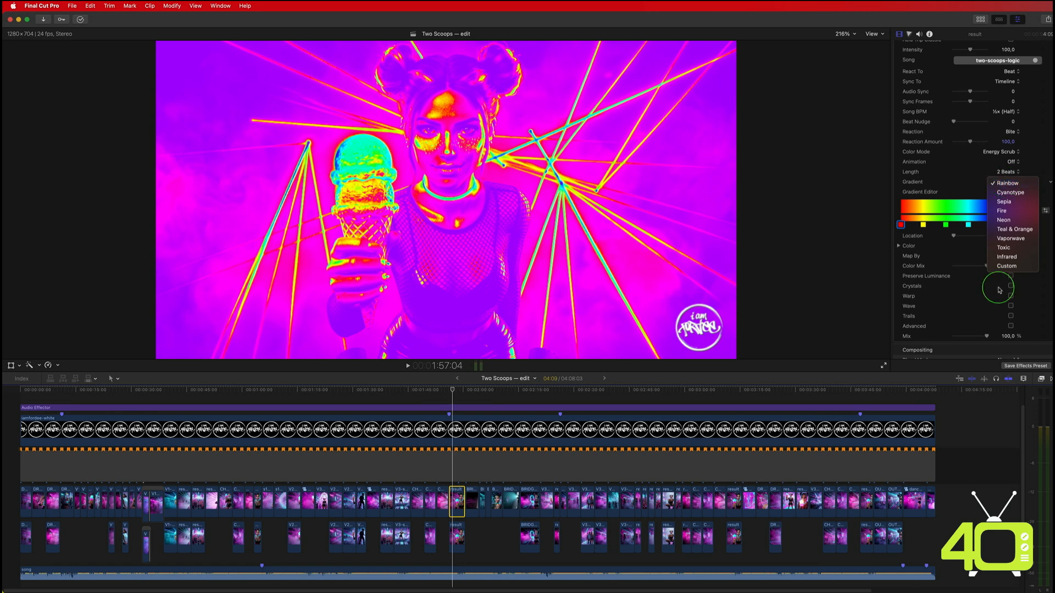
{"action": "left_click", "coordinate": [960, 163]}
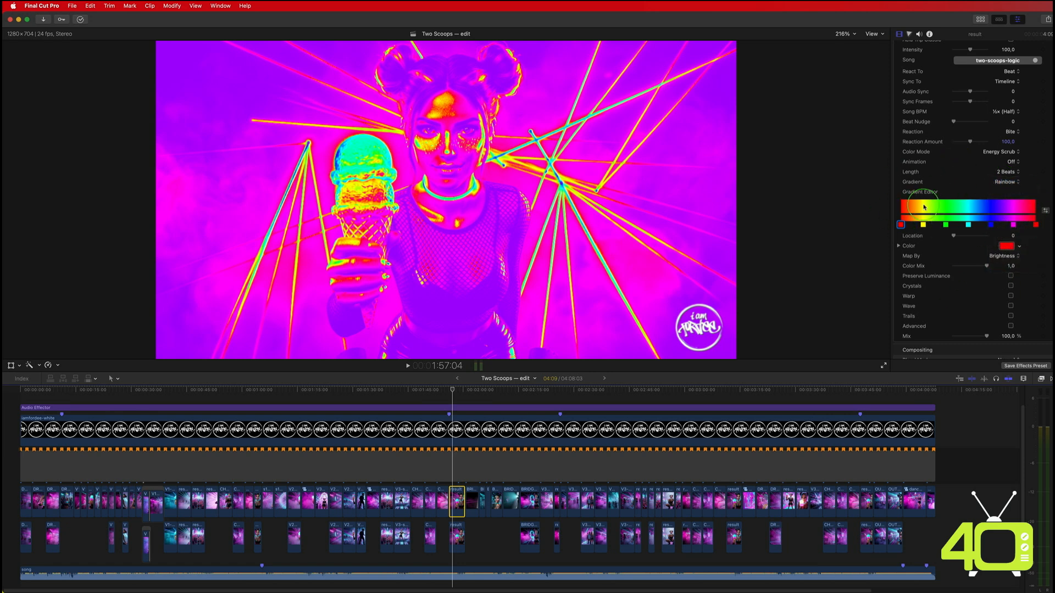
{"action": "left_click", "coordinate": [1005, 181]}
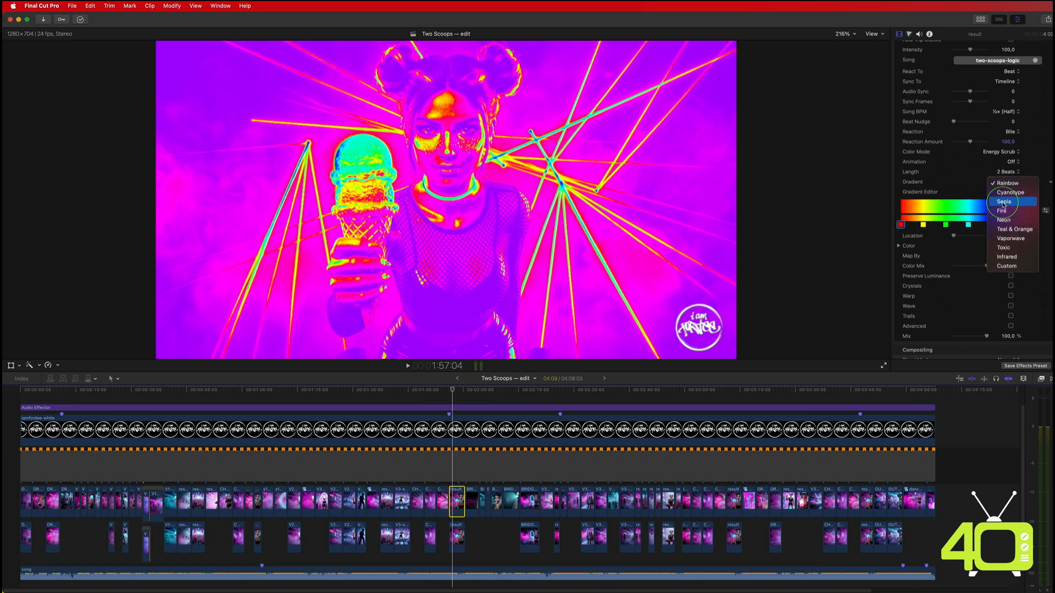
{"action": "left_click", "coordinate": [942, 192]}
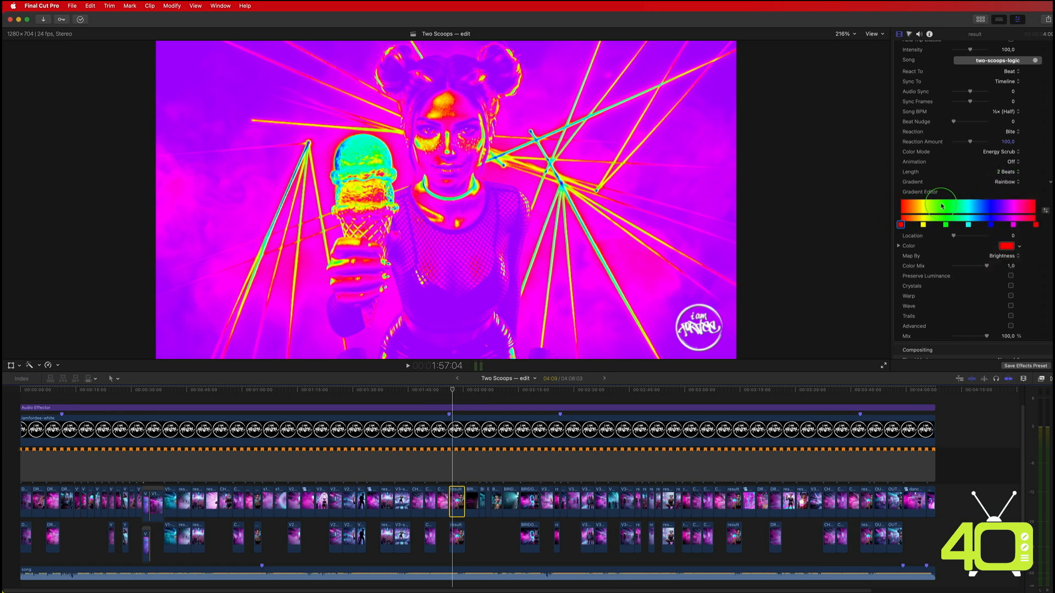
Step: Customize the gradient by adding a black stop at about location 58.7 and removing the neighbouring cyan and blue stops
{"action": "left_click", "coordinate": [981, 219]}
{"action": "left_click", "coordinate": [1007, 245]}
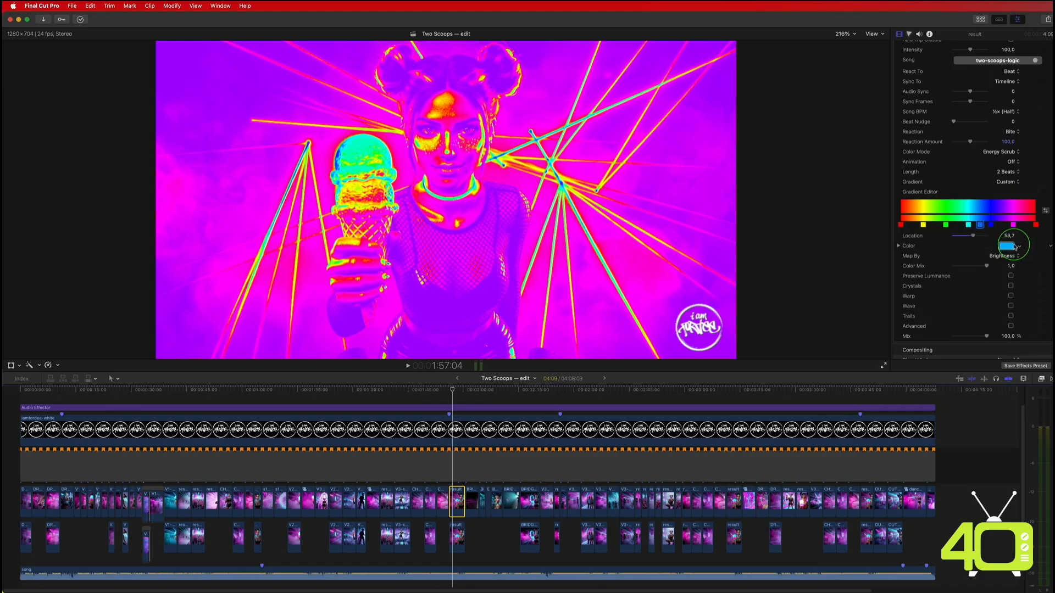
{"action": "left_click", "coordinate": [610, 251]}
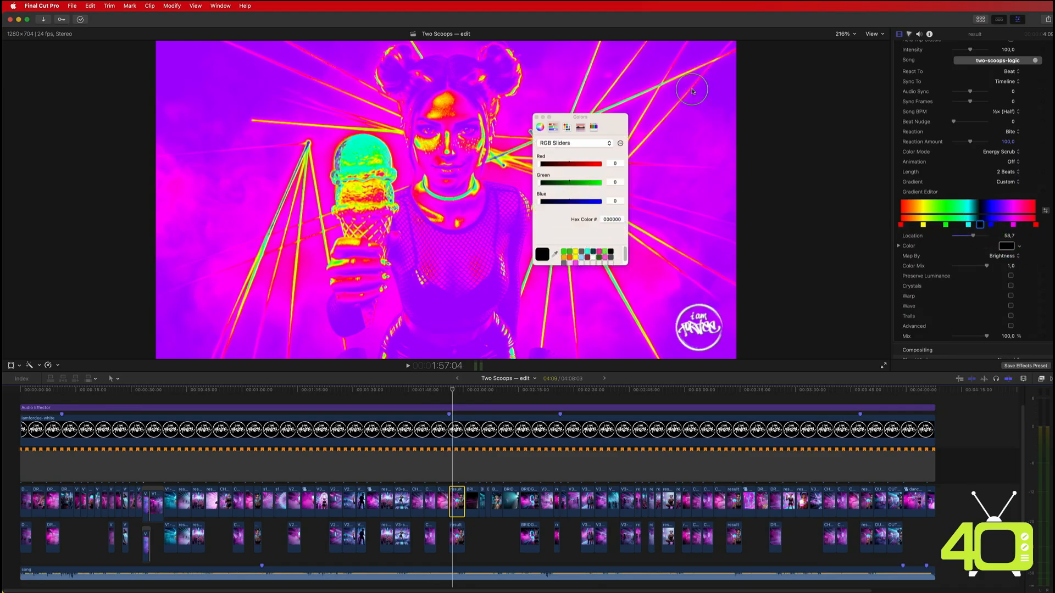
{"action": "left_click", "coordinate": [537, 117]}
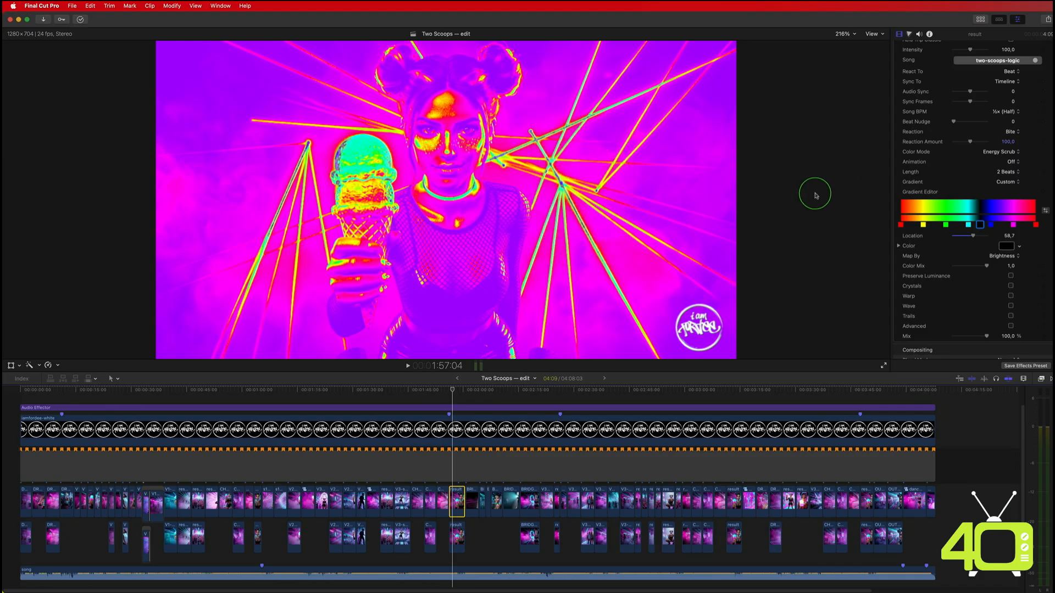
{"action": "left_click_drag", "start_coordinate": [972, 229], "coordinate": [986, 282]}
{"action": "left_click", "coordinate": [990, 224]}
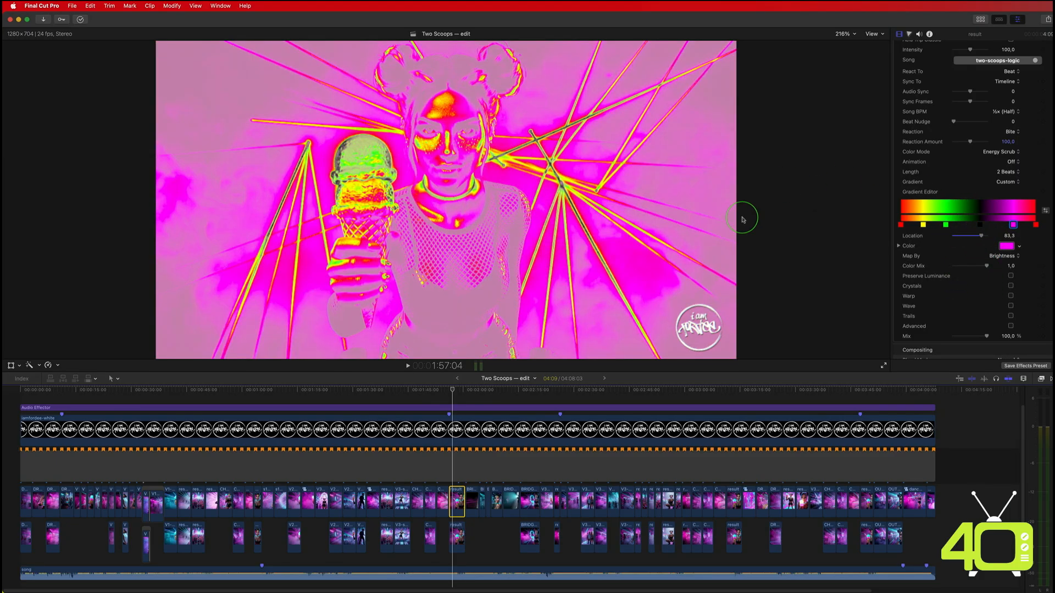
Step: Set the Gradient to the Neon preset and play back the shot
{"action": "left_click", "coordinate": [1008, 182]}
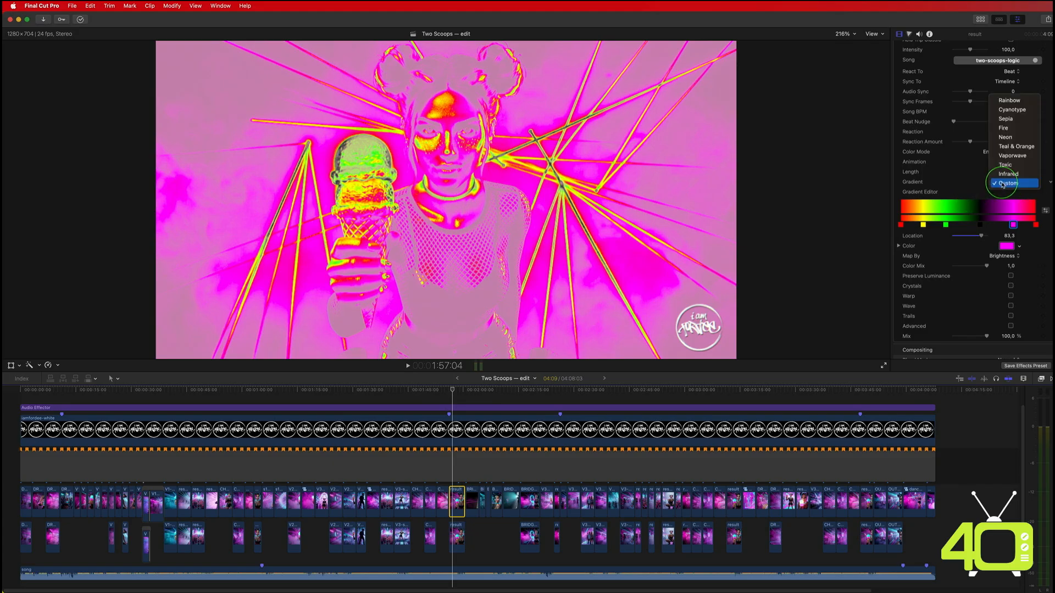
{"action": "left_click", "coordinate": [1008, 138]}
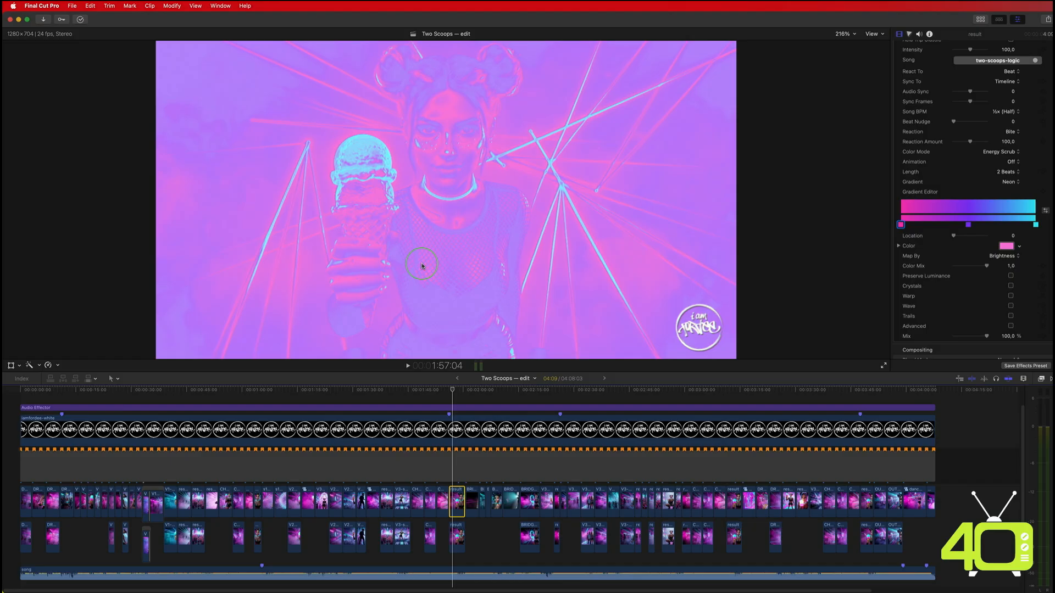
{"action": "key", "text": "space"}
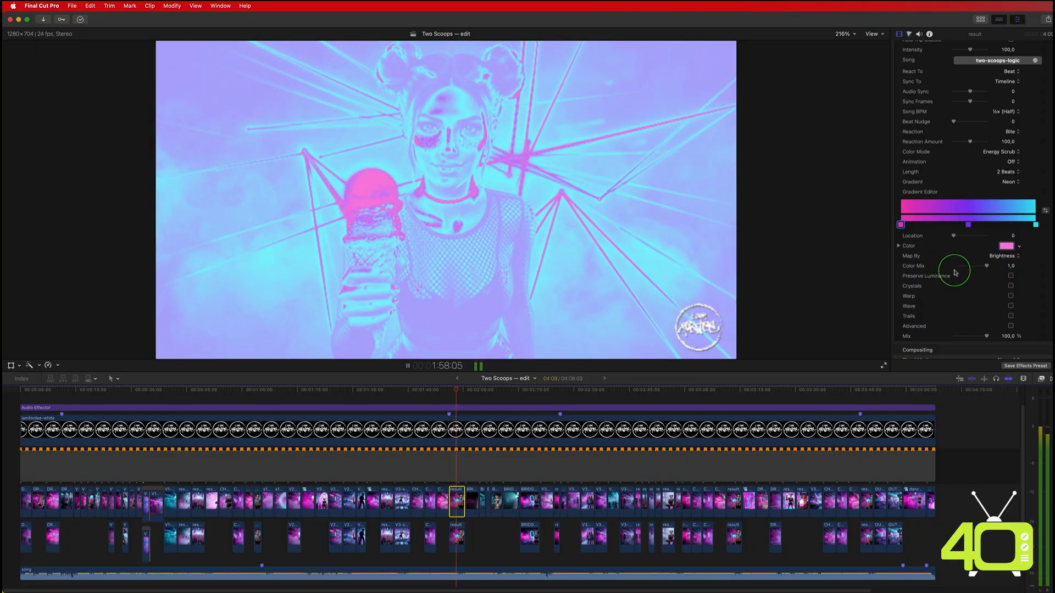
{"action": "key", "text": "space"}
Step: Compare the shot with Preserve Luminance on and off, and with Color Mix at 0 and at 1.0
{"action": "scroll", "coordinate": [908, 269], "scroll_direction": "down", "scroll_amount": 2}
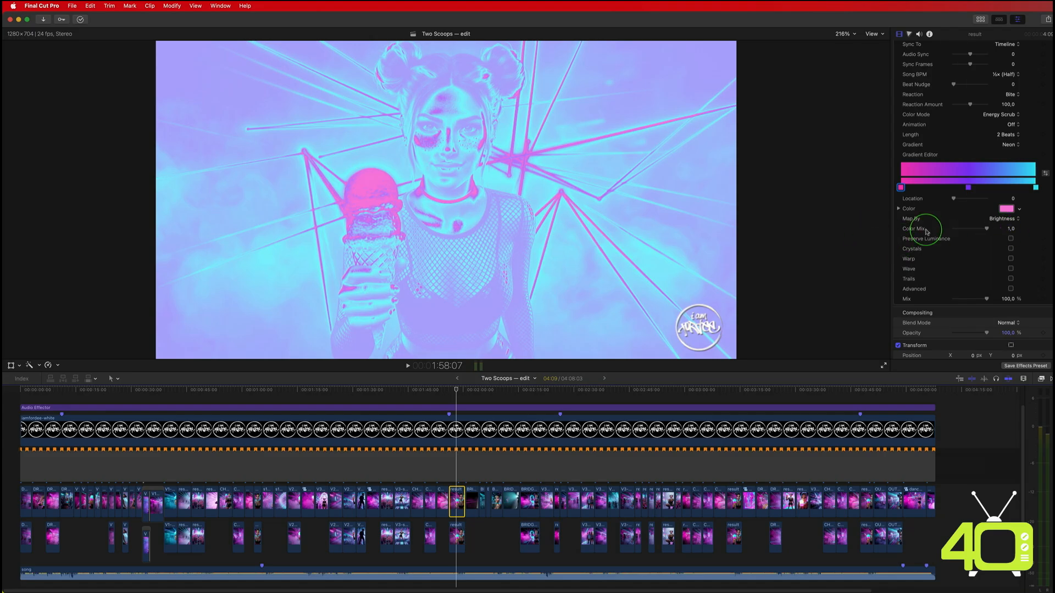
{"action": "left_click", "coordinate": [1011, 239]}
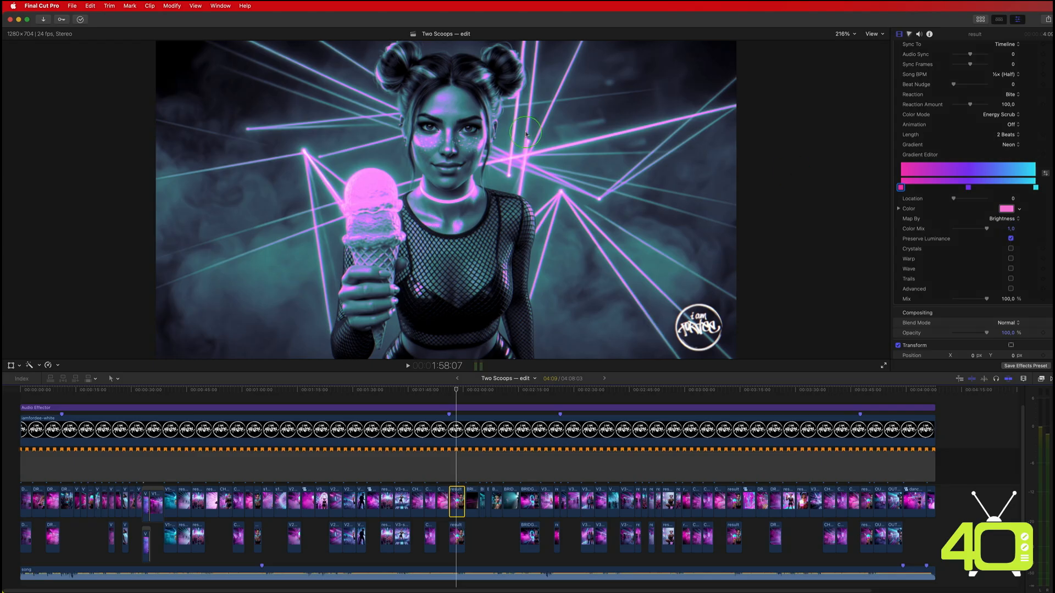
{"action": "left_click", "coordinate": [1012, 239]}
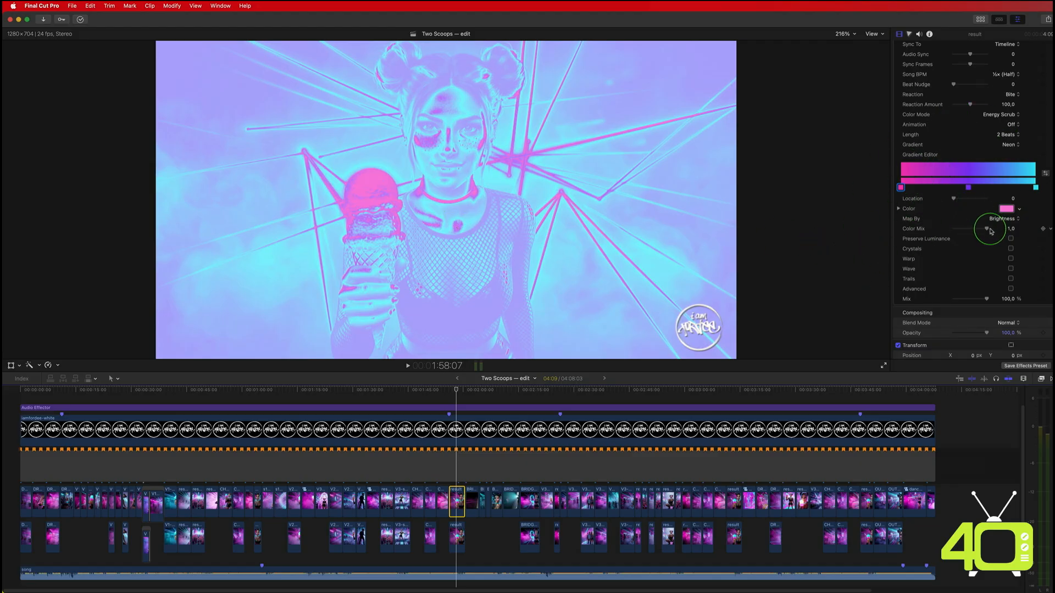
{"action": "left_click_drag", "start_coordinate": [986, 229], "coordinate": [823, 228]}
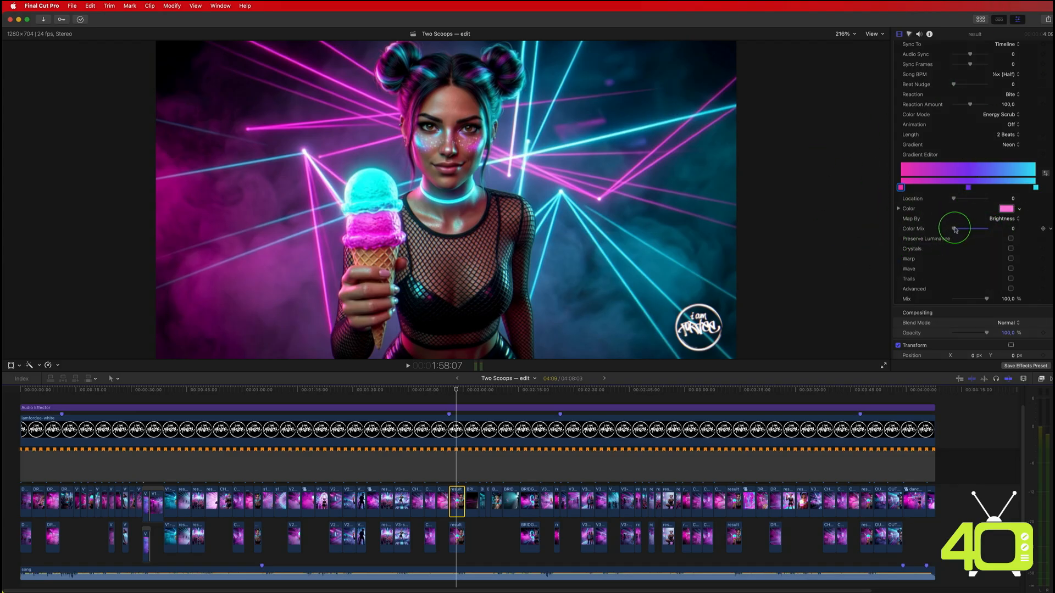
{"action": "left_click_drag", "start_coordinate": [954, 229], "coordinate": [1028, 233]}
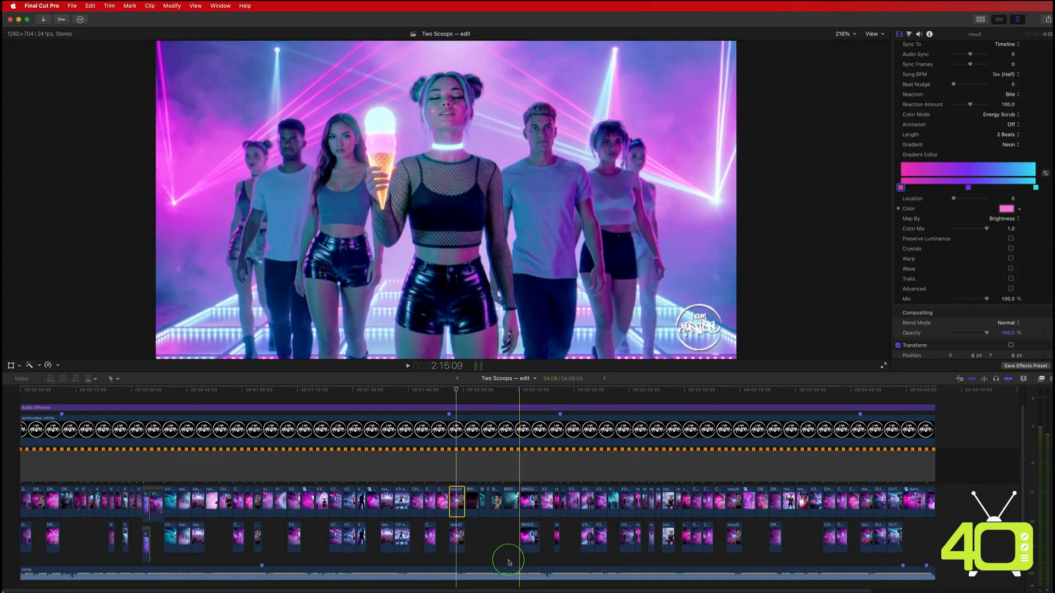
Step: Set the blend mode of the upper ice cream close-up clip to Soft Light over its duplicate below
{"action": "left_click", "coordinate": [457, 541]}
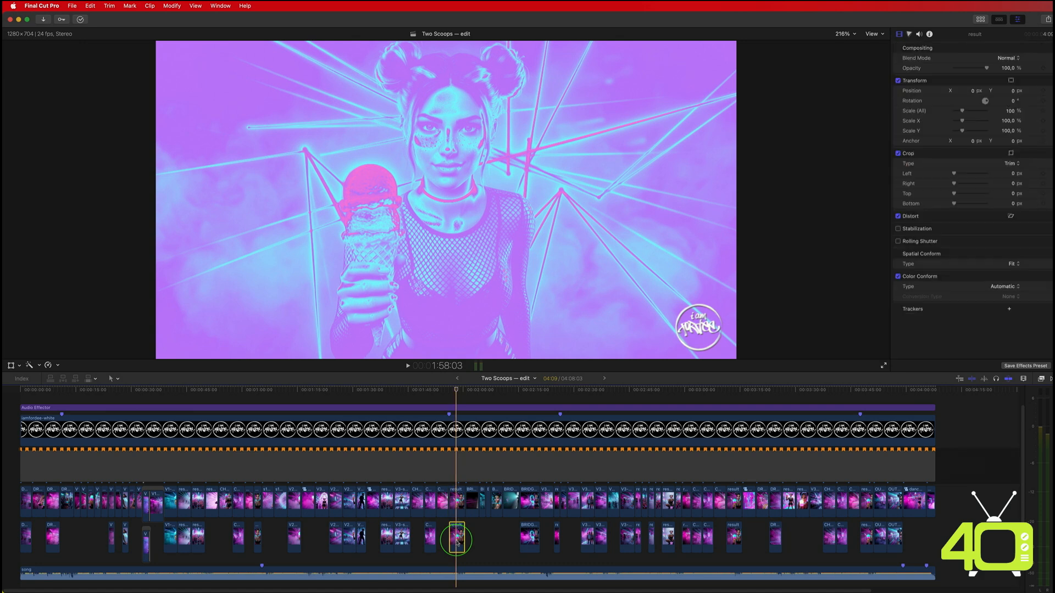
{"action": "left_click", "coordinate": [459, 501]}
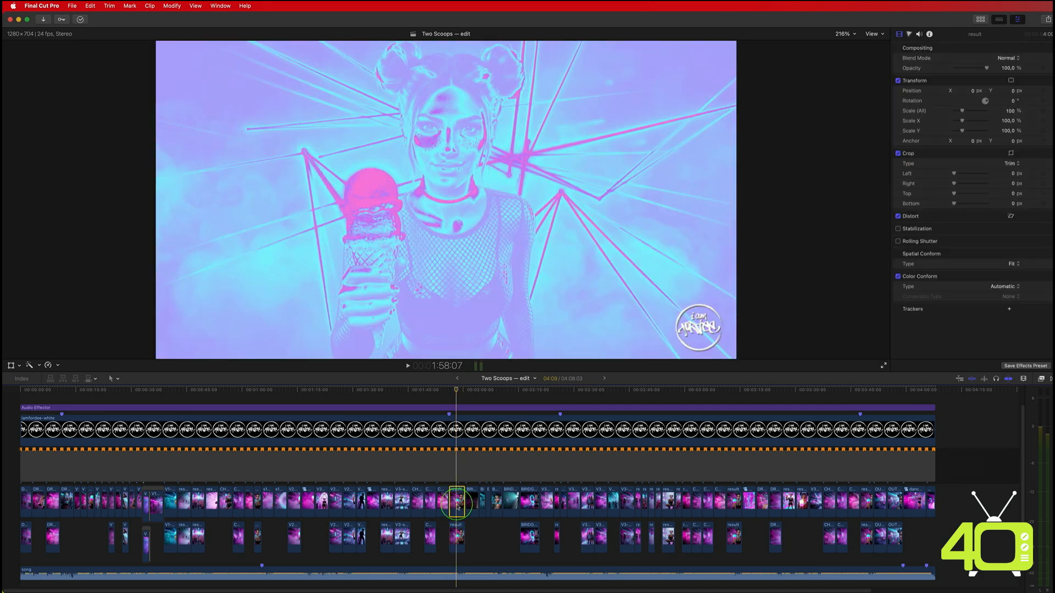
{"action": "scroll", "coordinate": [1035, 329], "scroll_direction": "down", "scroll_amount": 5}
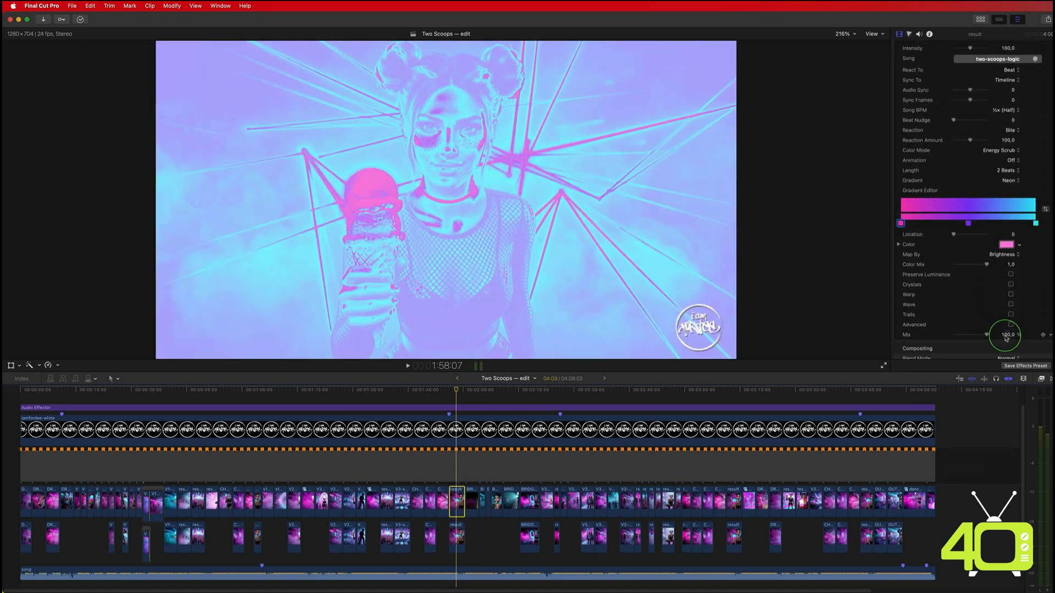
{"action": "left_click", "coordinate": [1009, 349]}
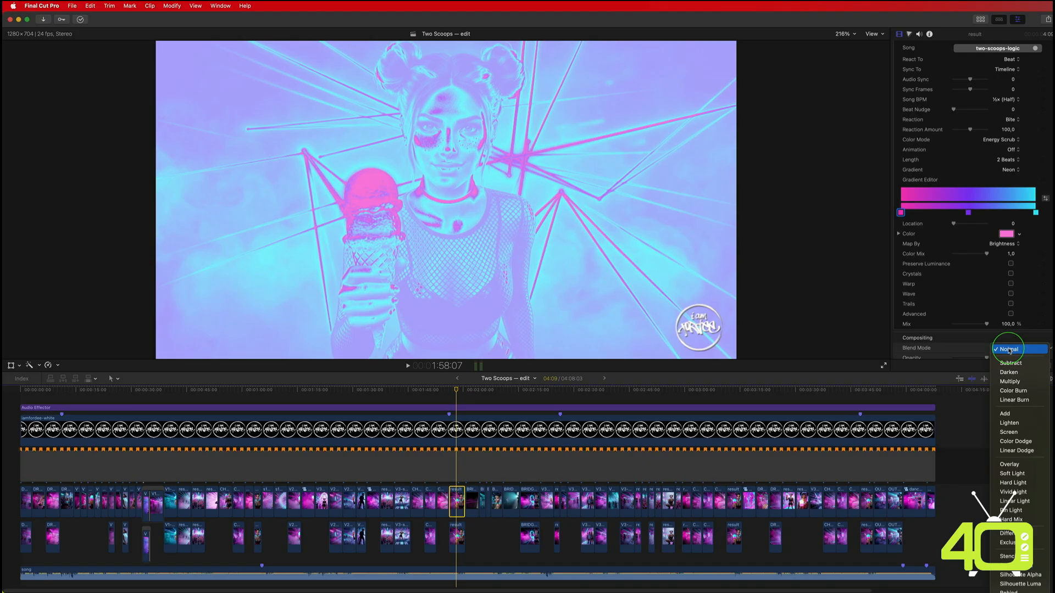
{"action": "left_click", "coordinate": [1010, 473]}
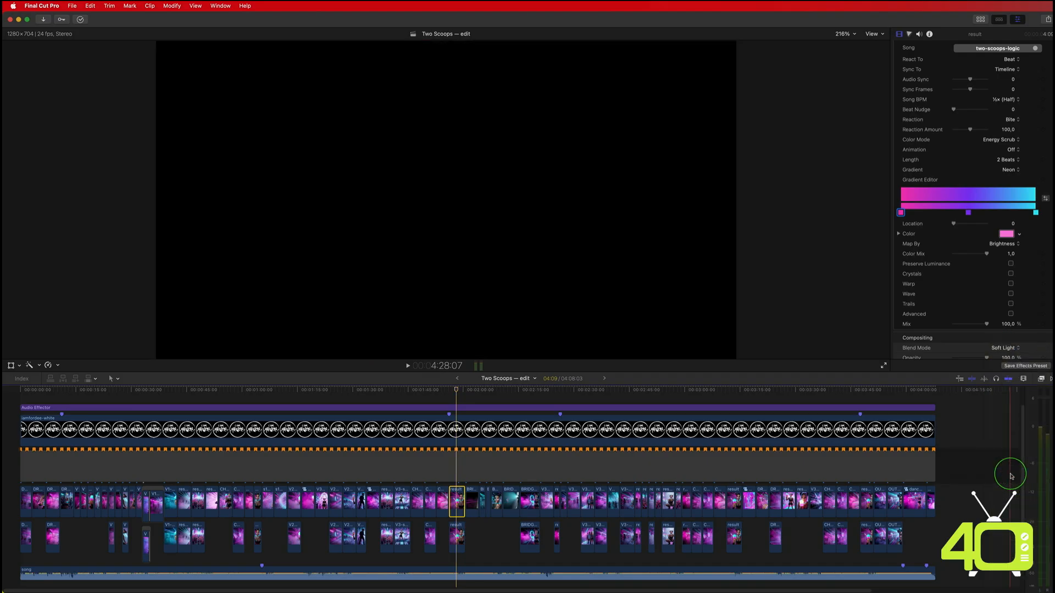
Step: Try the Hard Light and Screen blend modes on the ice cream close-up clip, and return it to Soft Light
{"action": "left_click", "coordinate": [1004, 349]}
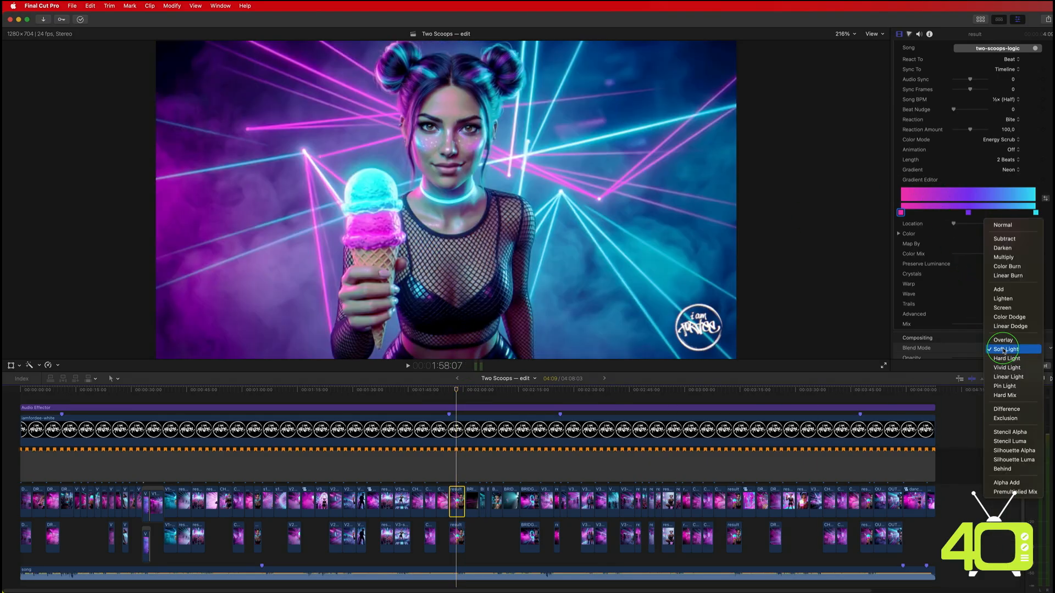
{"action": "left_click", "coordinate": [1007, 359]}
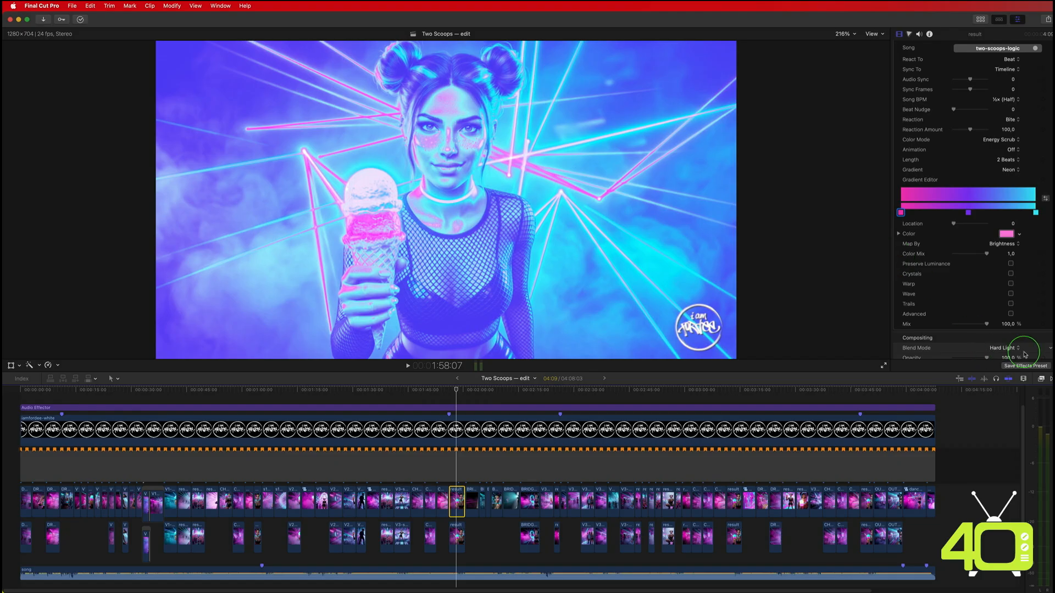
{"action": "left_click", "coordinate": [1008, 349]}
{"action": "left_click", "coordinate": [1002, 303]}
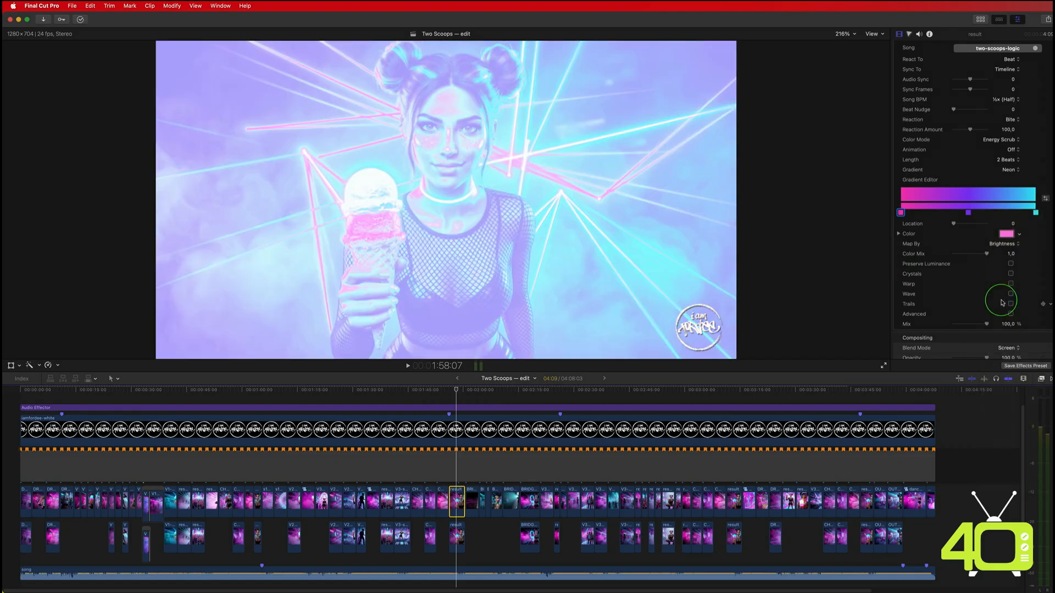
{"action": "left_click", "coordinate": [1005, 348]}
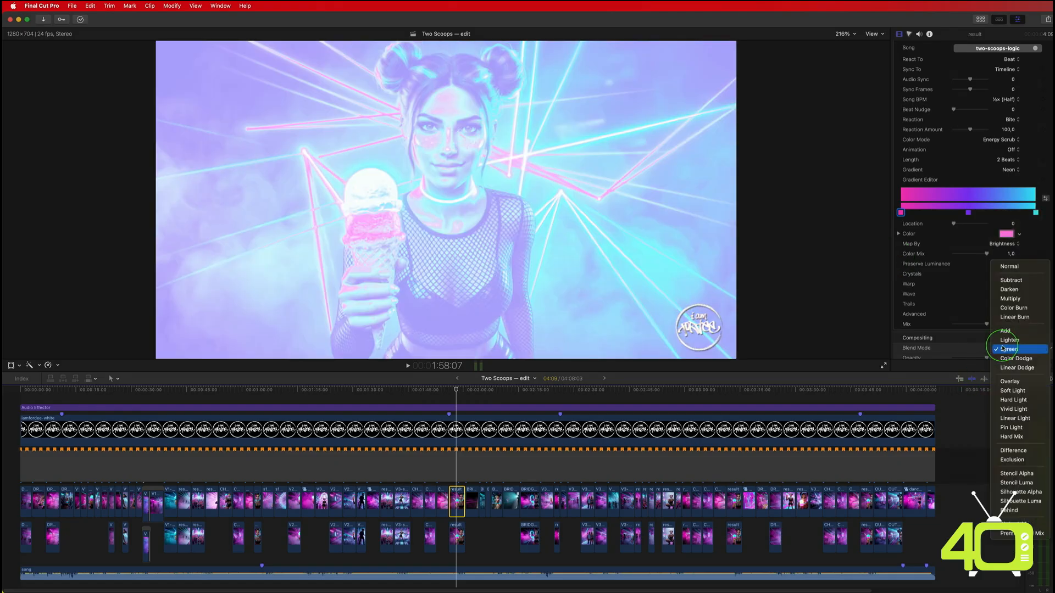
{"action": "left_click", "coordinate": [1010, 391]}
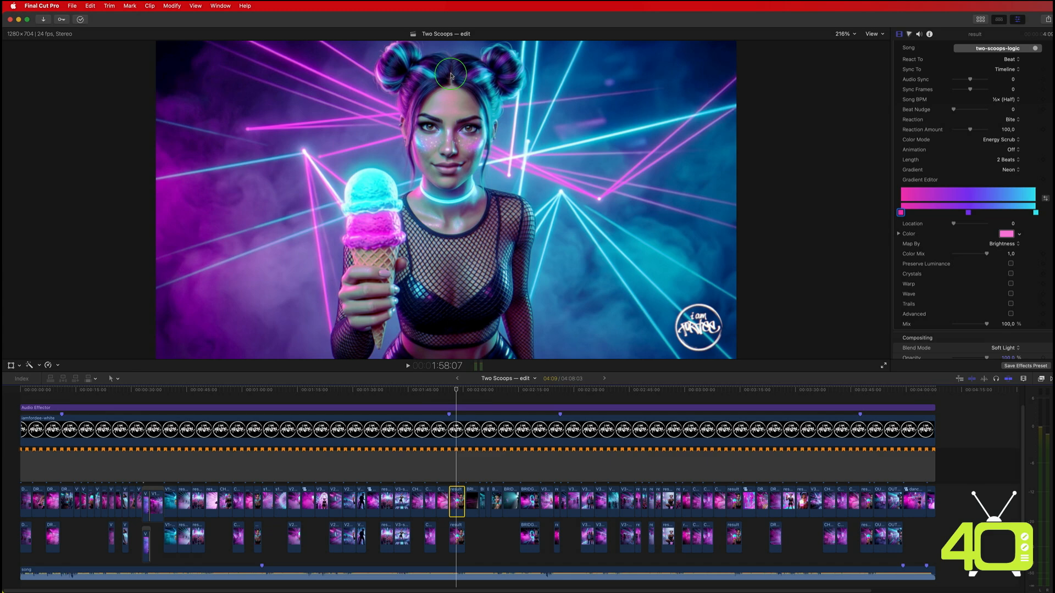
Step: Play back the Soft Light shot from about 1:52 to judge how it reacts to the song
{"action": "key", "text": "slash"}
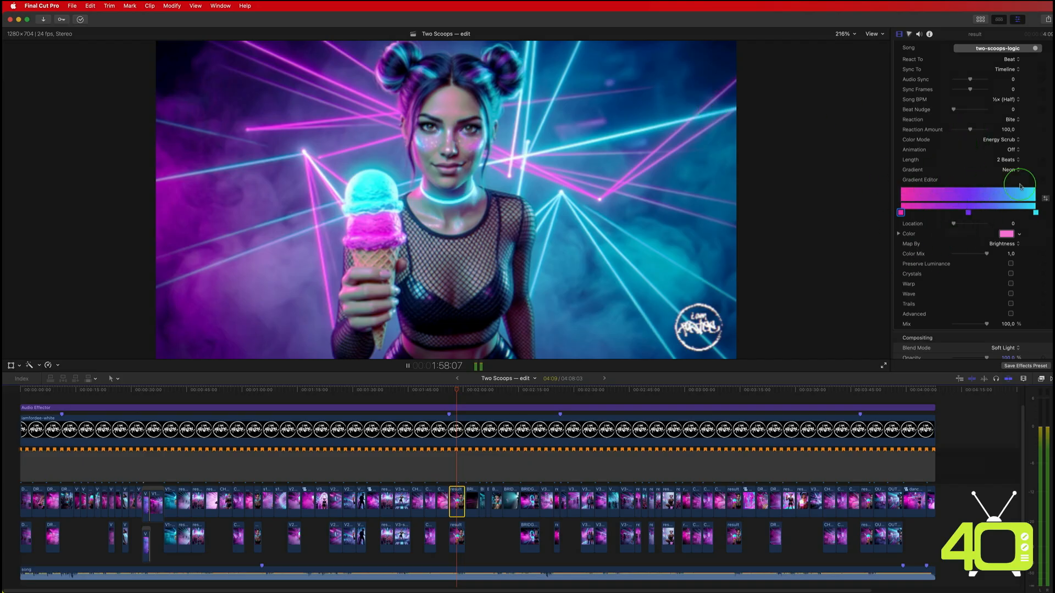
{"action": "key", "text": "space"}
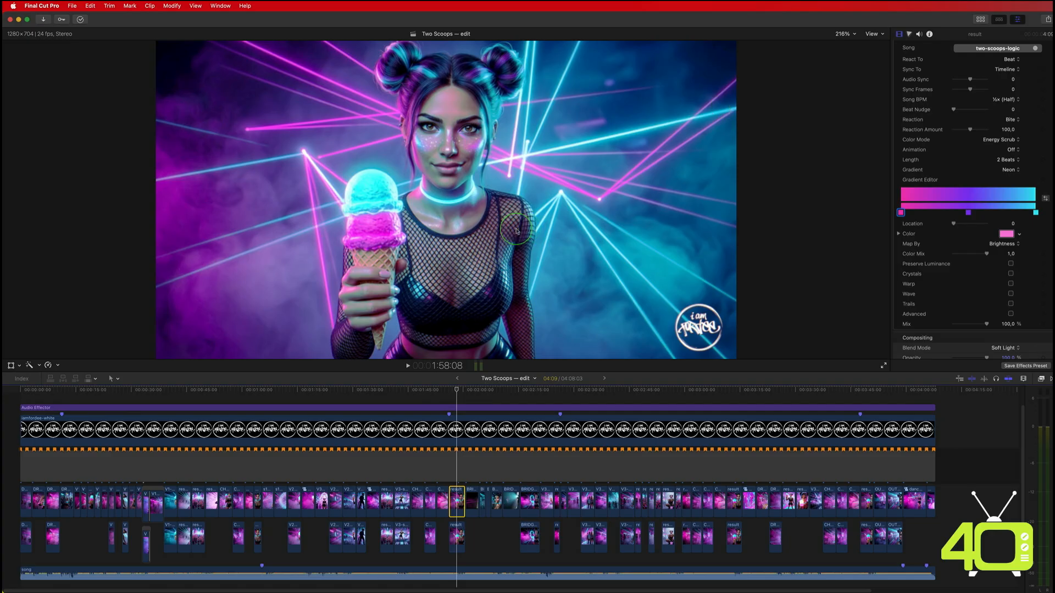
{"action": "left_click", "coordinate": [440, 391]}
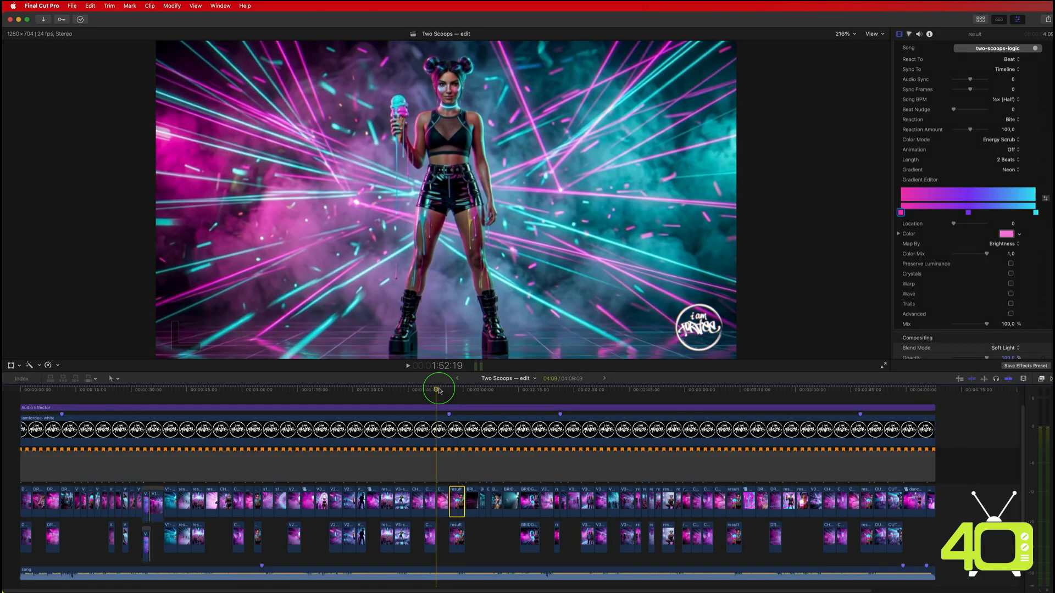
{"action": "key", "text": "space"}
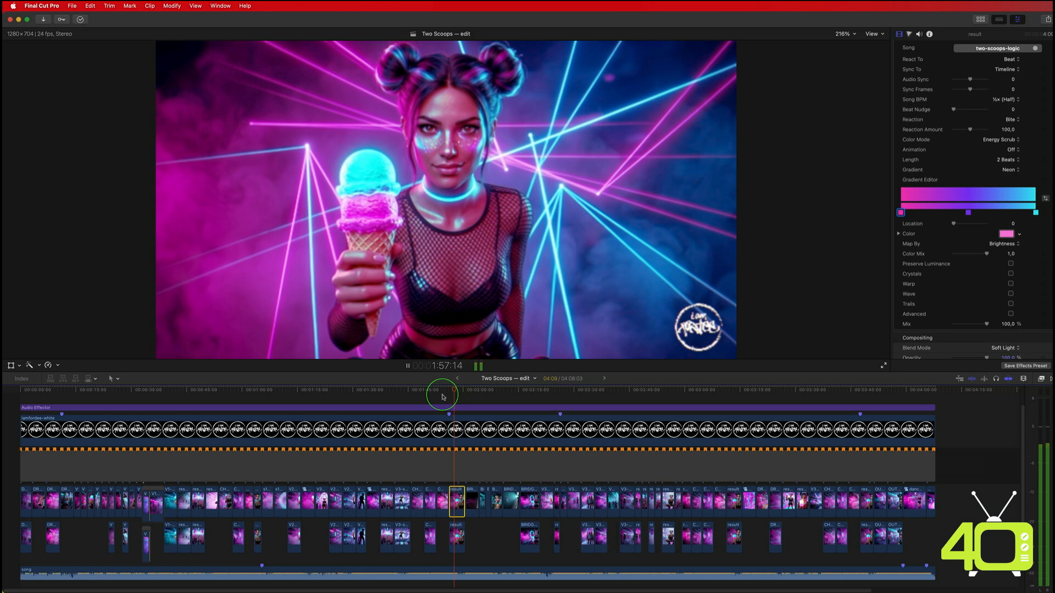
{"action": "left_click", "coordinate": [444, 405]}
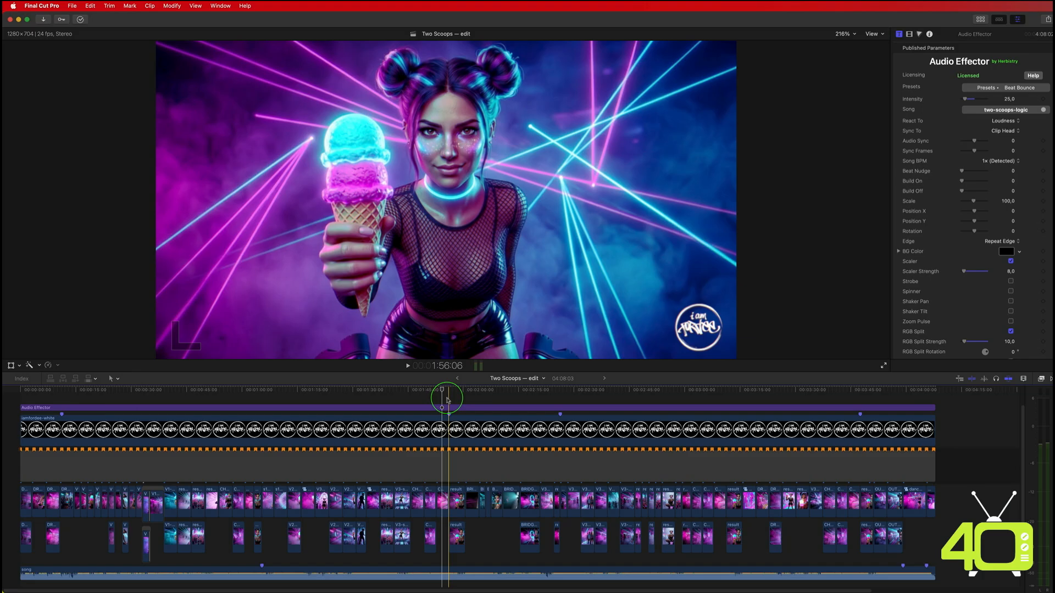
{"action": "left_click", "coordinate": [457, 500]}
Step: Raise the Acid Trip Color Mix to 1.0 on the spotlight clip BRIDGE-b1 at about 2:01
{"action": "left_click", "coordinate": [470, 390]}
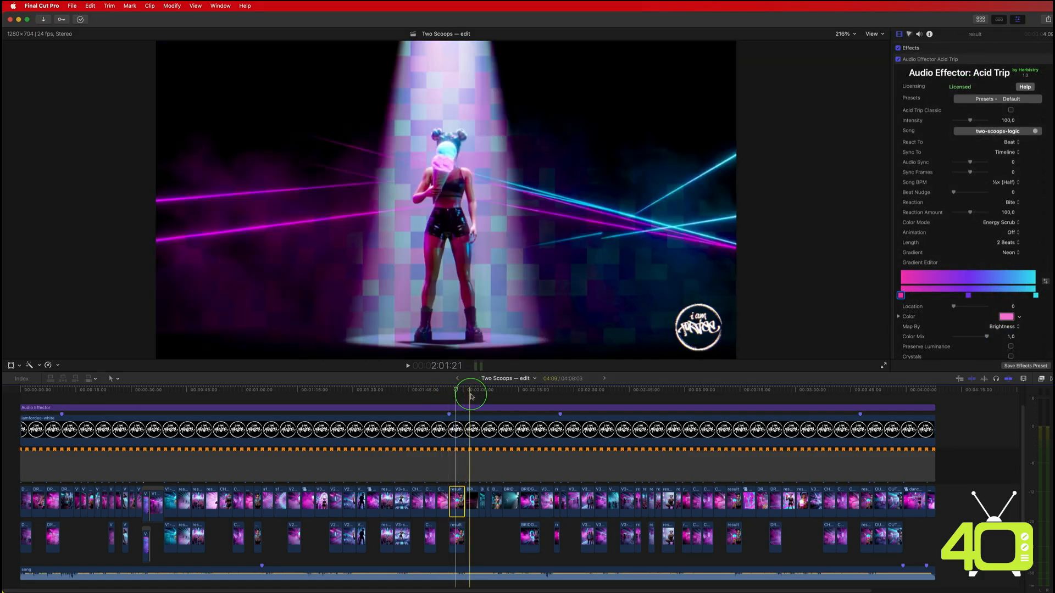
{"action": "left_click", "coordinate": [473, 502]}
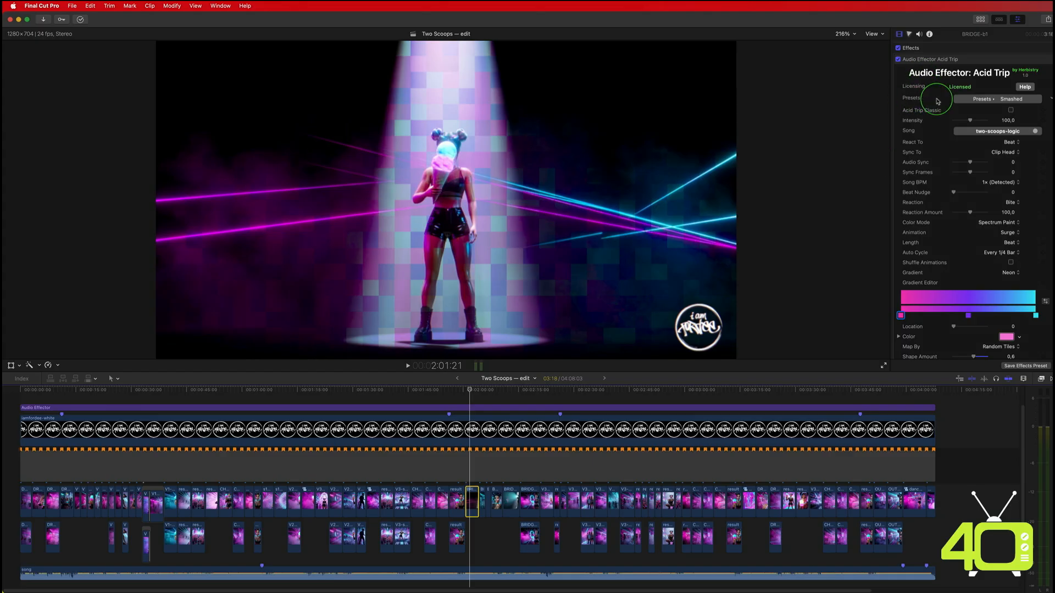
{"action": "scroll", "coordinate": [937, 269], "scroll_direction": "down", "scroll_amount": 5}
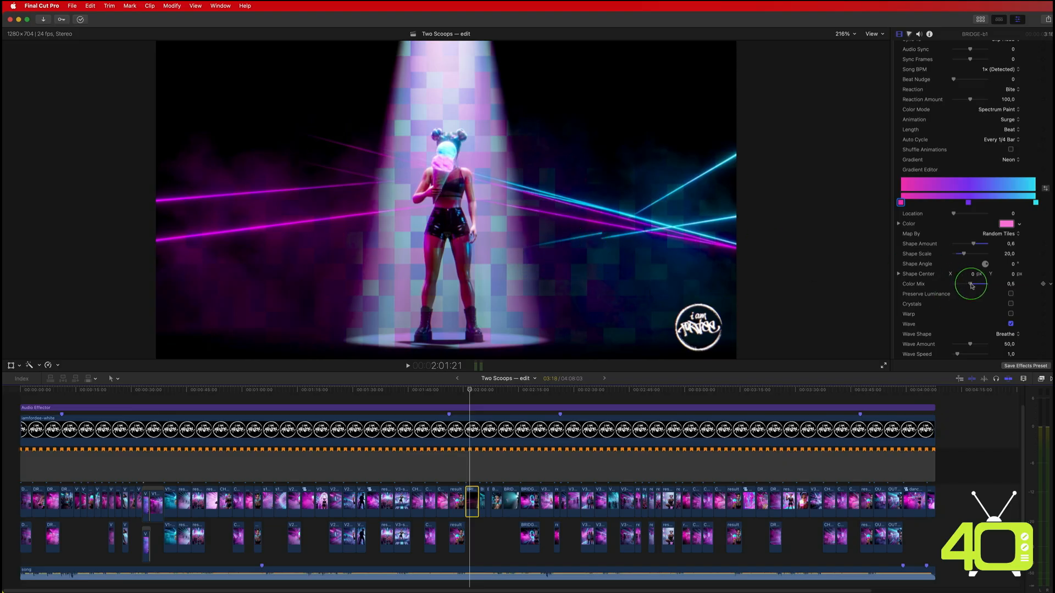
{"action": "left_click_drag", "start_coordinate": [972, 285], "coordinate": [986, 284]}
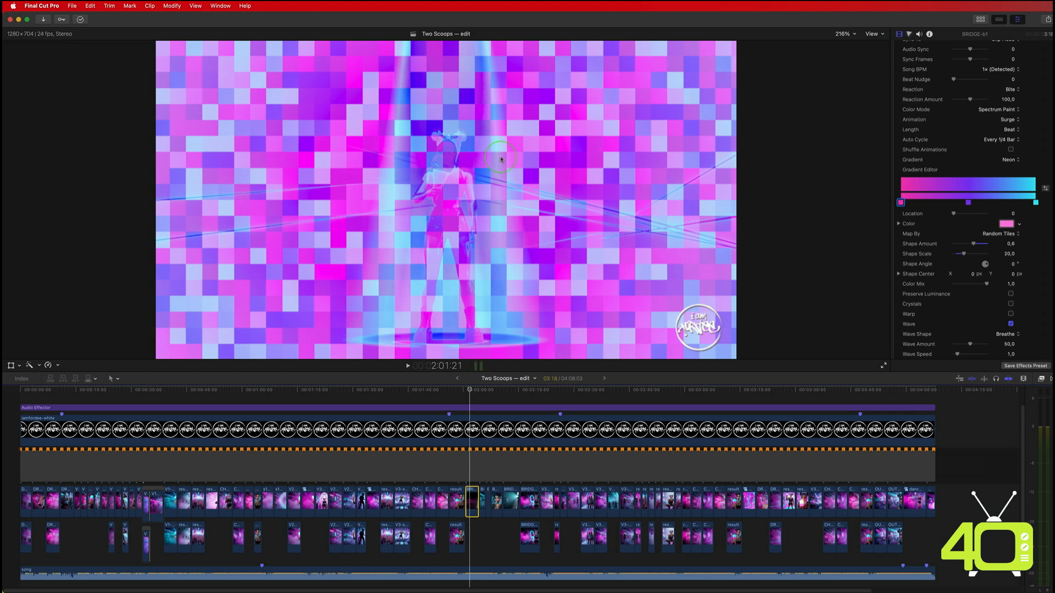
Step: Try Preserve Luminance on and off with Color Mix at 0.5, and return Color Mix to 1.0
{"action": "left_click", "coordinate": [1011, 293]}
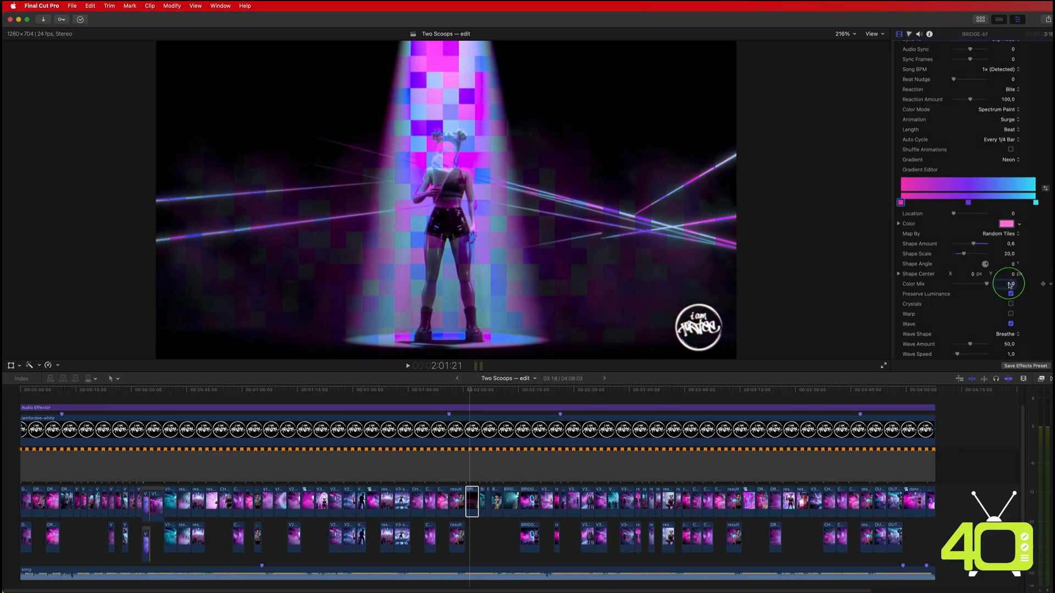
{"action": "left_click_drag", "start_coordinate": [1011, 284], "coordinate": [997, 283]}
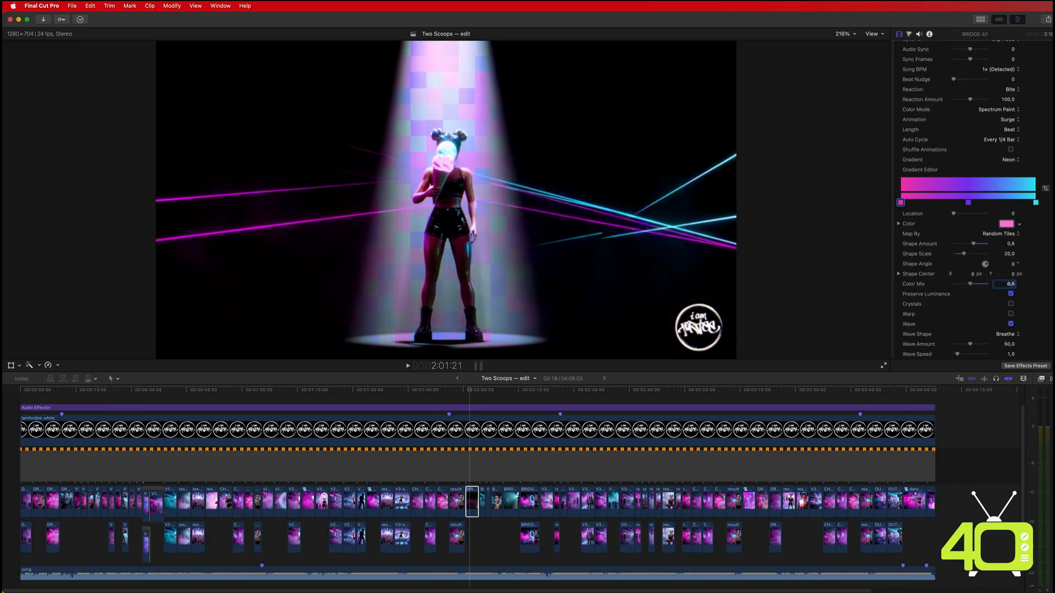
{"action": "left_click", "coordinate": [1010, 293]}
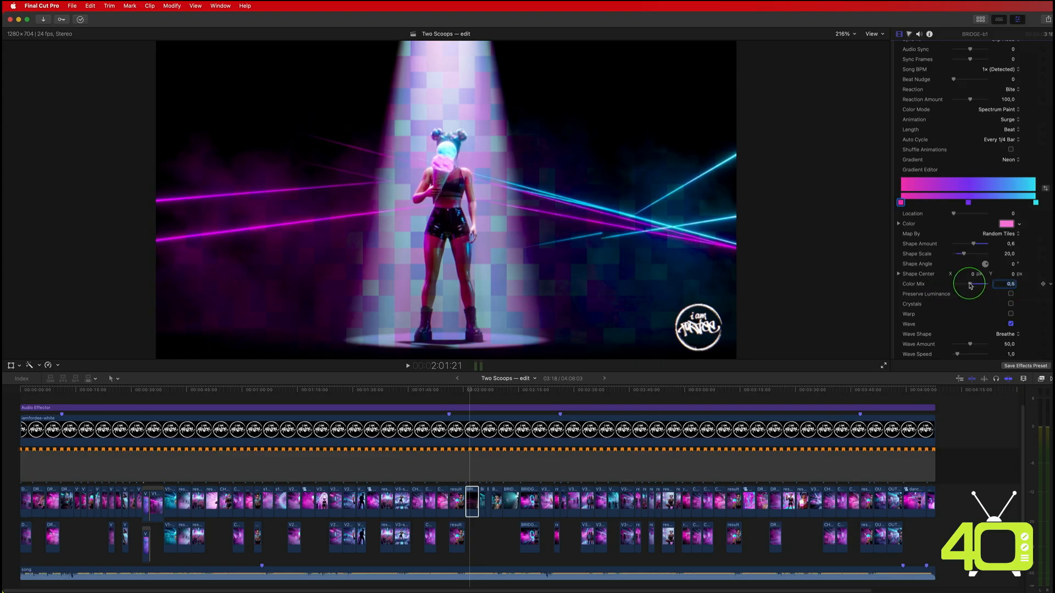
{"action": "left_click_drag", "start_coordinate": [970, 285], "coordinate": [989, 285]}
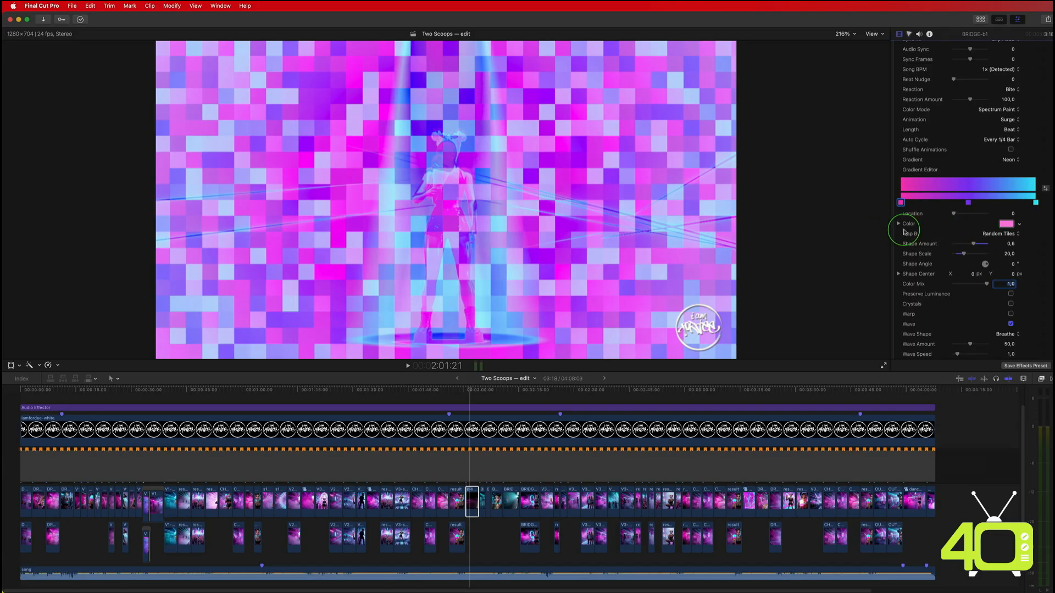
Step: Try the Triangles and Rings patterns for Map By on the spotlight clip, and settle on Noise
{"action": "left_click", "coordinate": [1002, 235]}
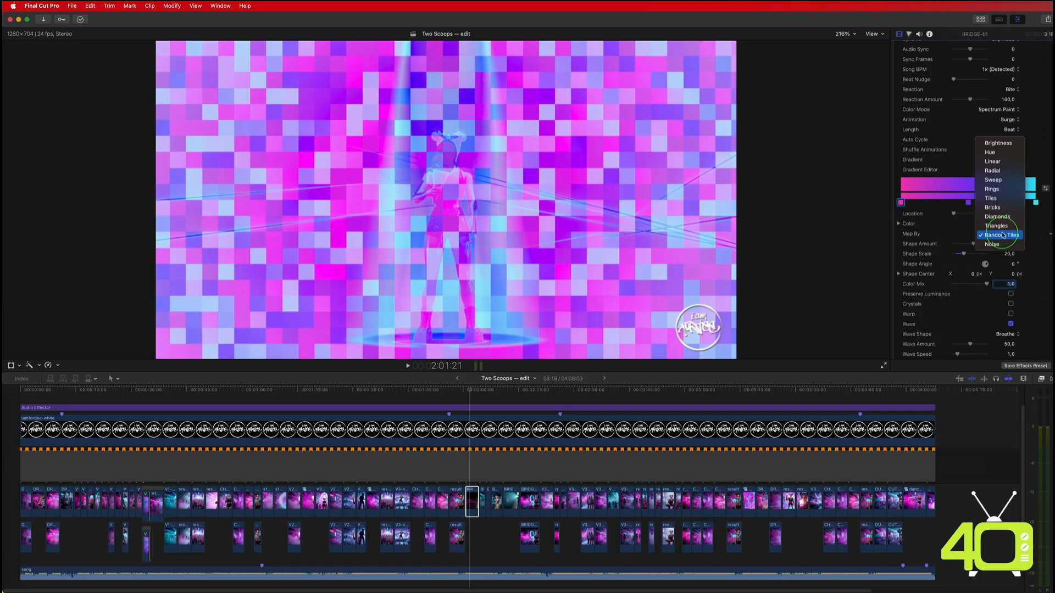
{"action": "left_click", "coordinate": [997, 226]}
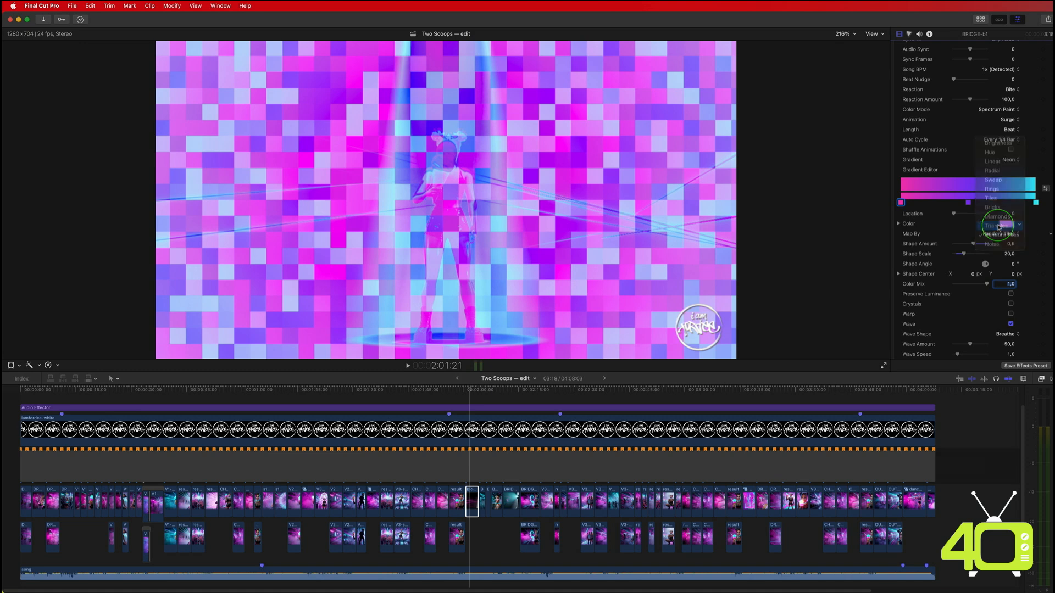
{"action": "left_click", "coordinate": [1004, 234]}
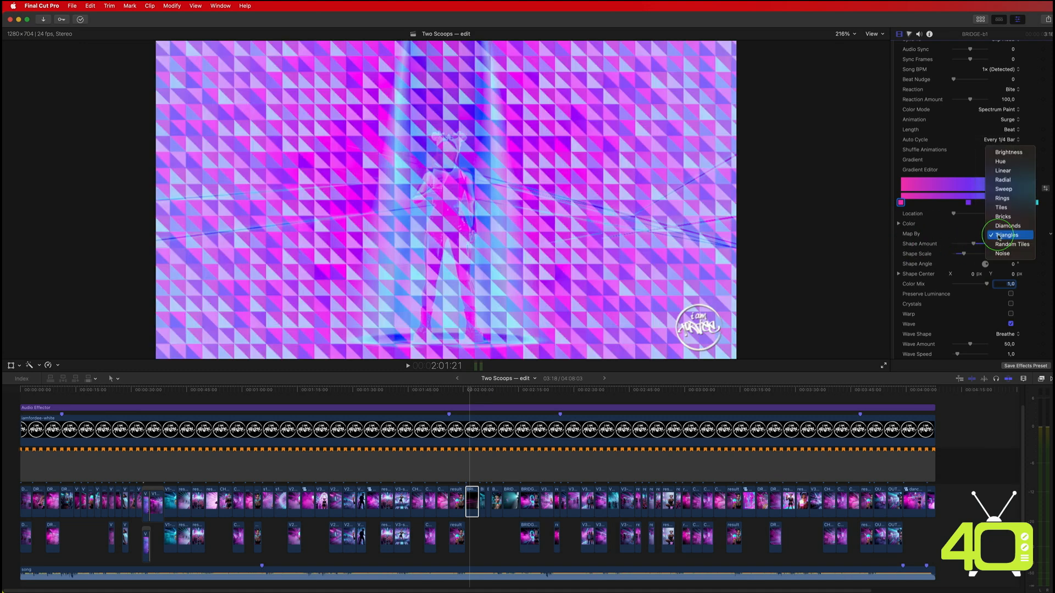
{"action": "left_click", "coordinate": [1001, 198]}
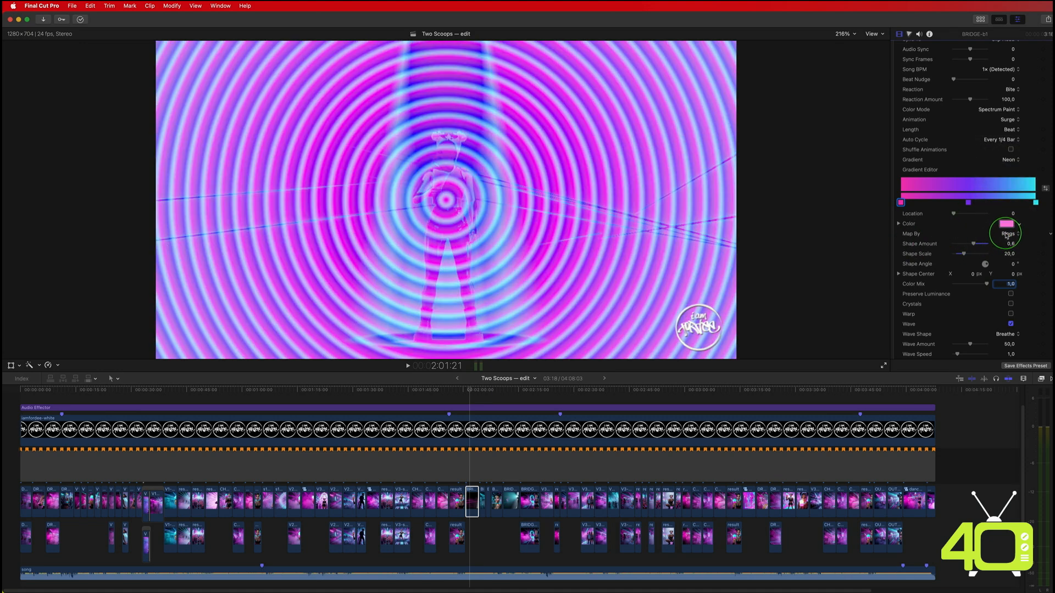
{"action": "left_click", "coordinate": [1008, 234]}
{"action": "left_click", "coordinate": [1010, 290]}
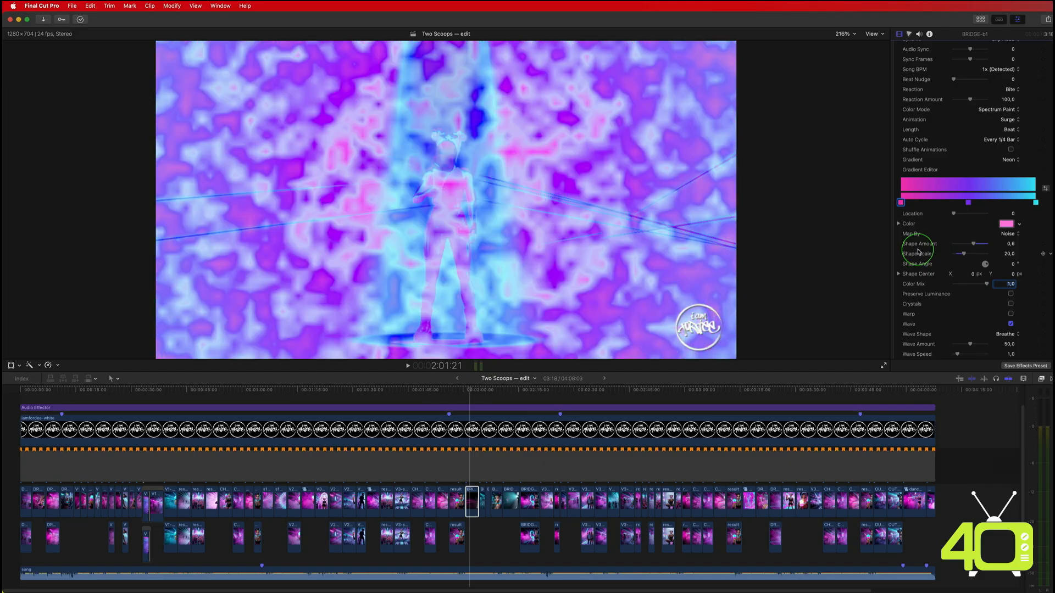
Step: Preview the Noise pattern with Preserve Luminance on, and switch it off again with Color Mix at 1.0
{"action": "left_click", "coordinate": [1011, 294]}
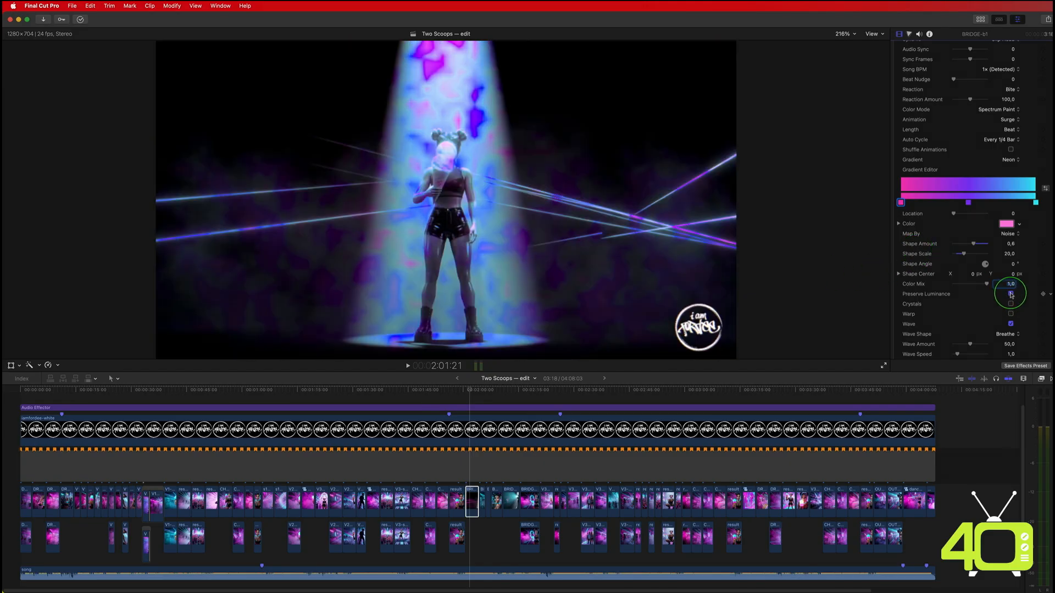
{"action": "left_click", "coordinate": [1011, 295]}
{"action": "mouse_move", "coordinate": [987, 284]}
{"action": "left_mouse_down"}
{"action": "mouse_move", "coordinate": [964, 284]}
{"action": "mouse_move", "coordinate": [987, 284]}
{"action": "left_mouse_up"}
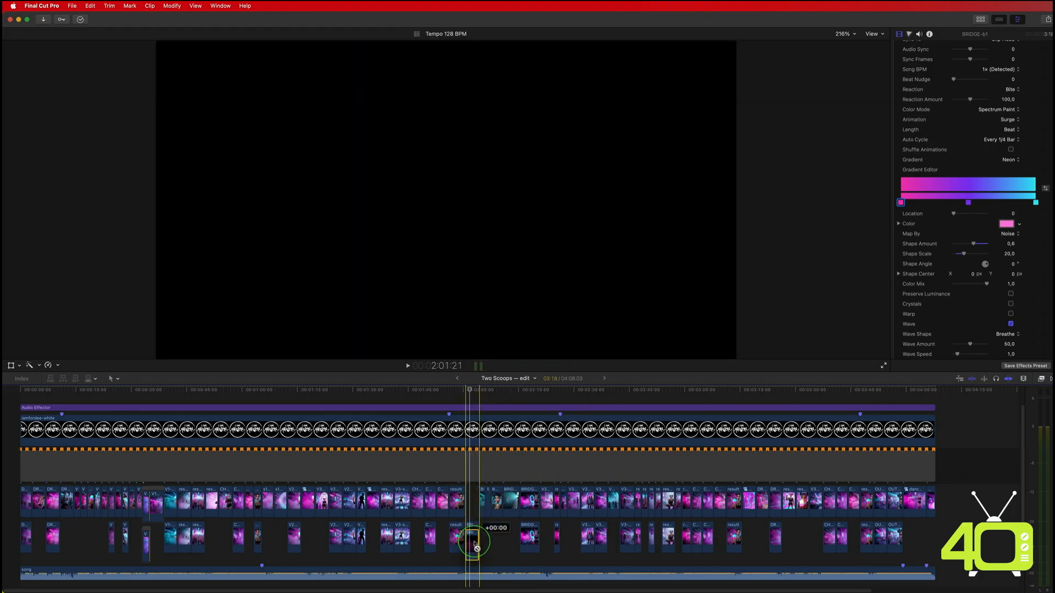
Step: Place a copy of the BRIDGE-b1 clip directly beneath the original and remove the Acid Trip effect from the copy
{"action": "left_click", "coordinate": [474, 537]}
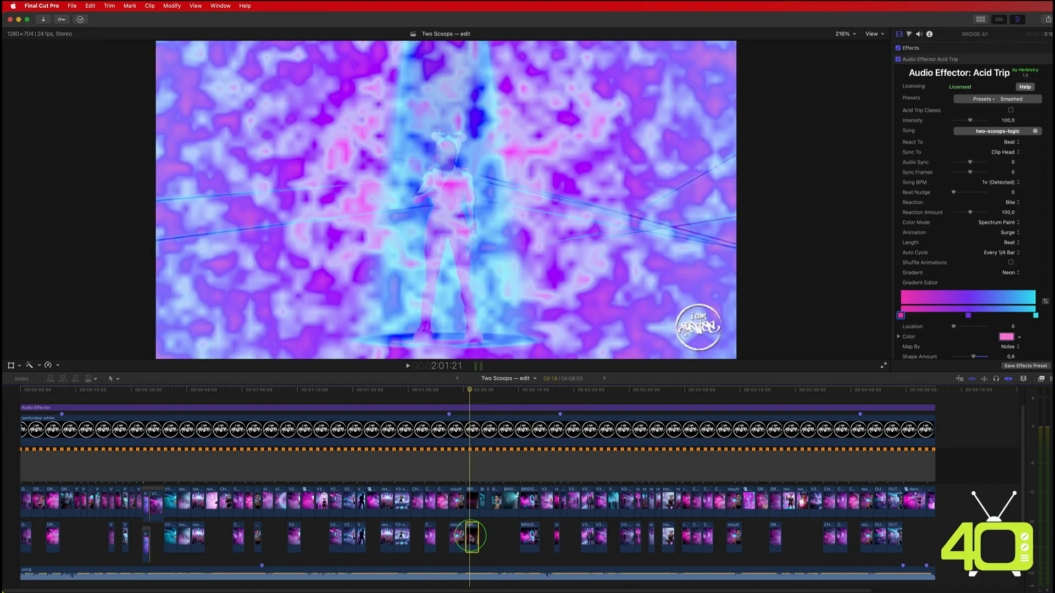
{"action": "left_click", "coordinate": [932, 60]}
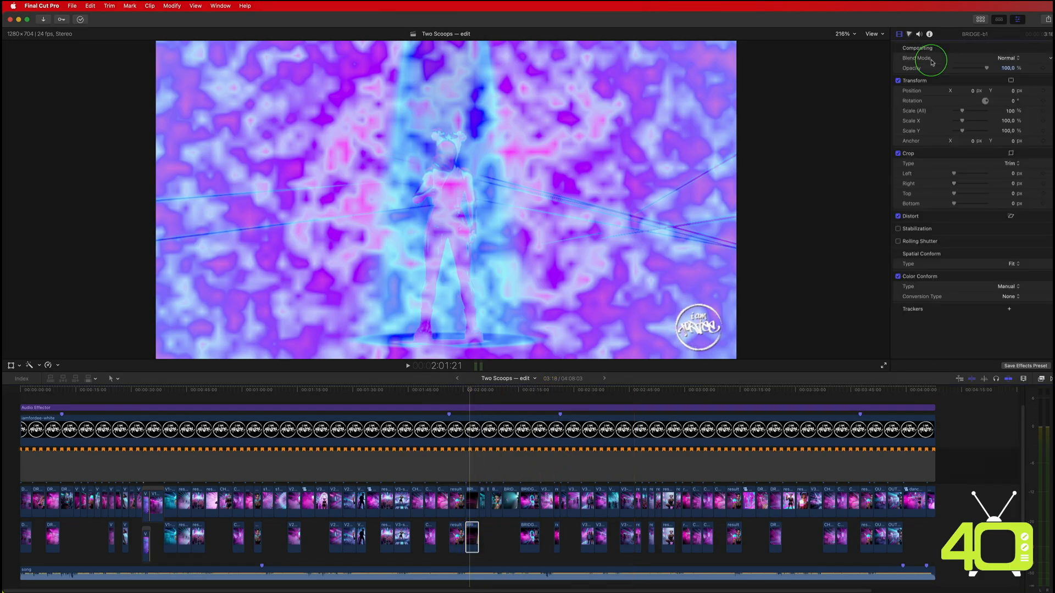
Step: Set the blend mode of the upper BRIDGE-b1 clip to Soft Light
{"action": "left_click", "coordinate": [473, 510]}
{"action": "left_click", "coordinate": [473, 505]}
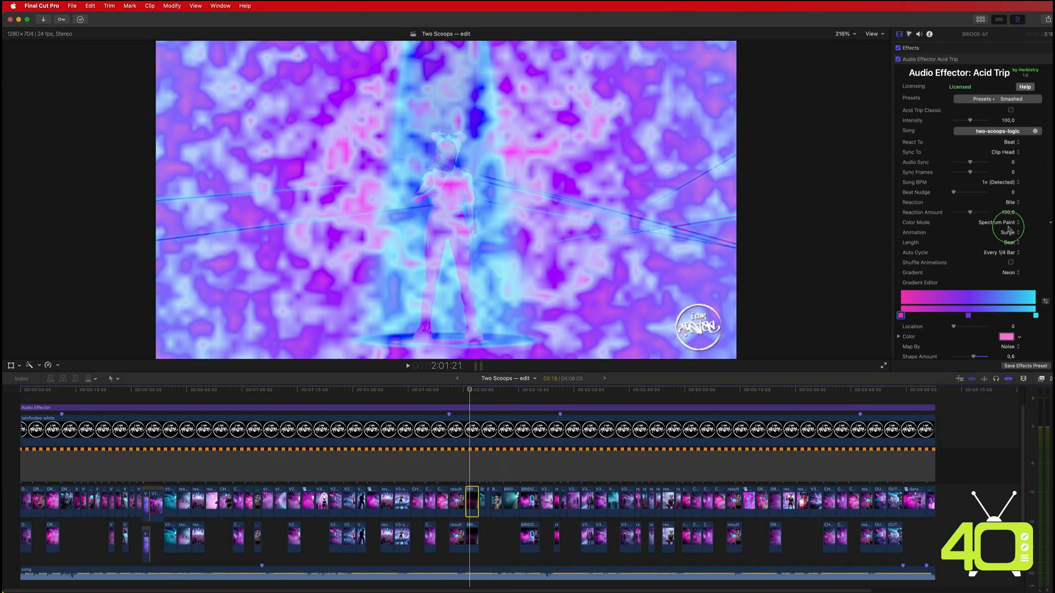
{"action": "scroll", "coordinate": [967, 313], "scroll_direction": "down", "scroll_amount": 5}
{"action": "scroll", "coordinate": [995, 318], "scroll_direction": "down", "scroll_amount": 3}
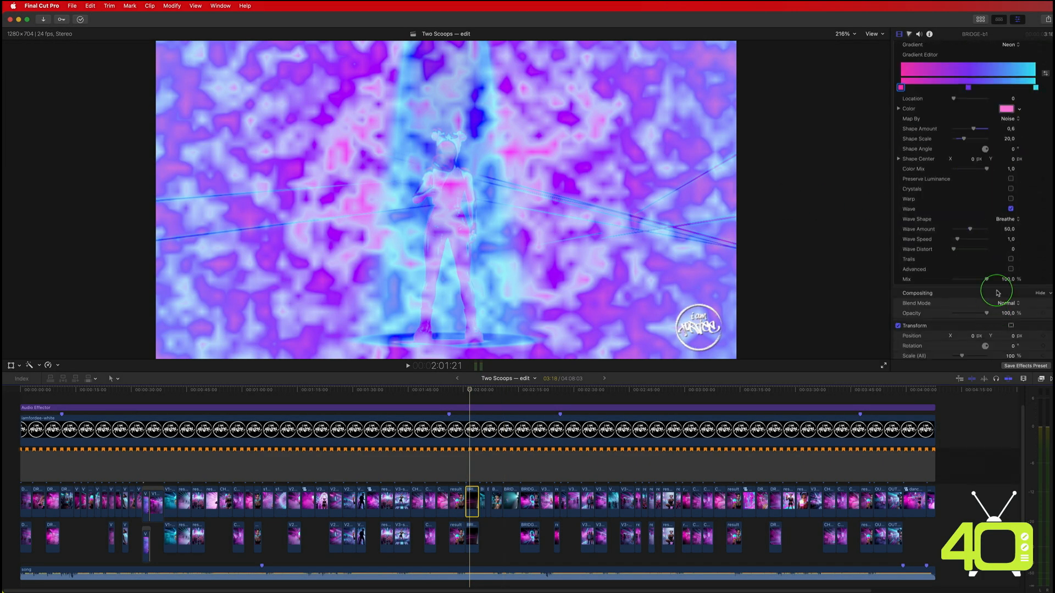
{"action": "left_click", "coordinate": [997, 303]}
{"action": "left_click", "coordinate": [1013, 429]}
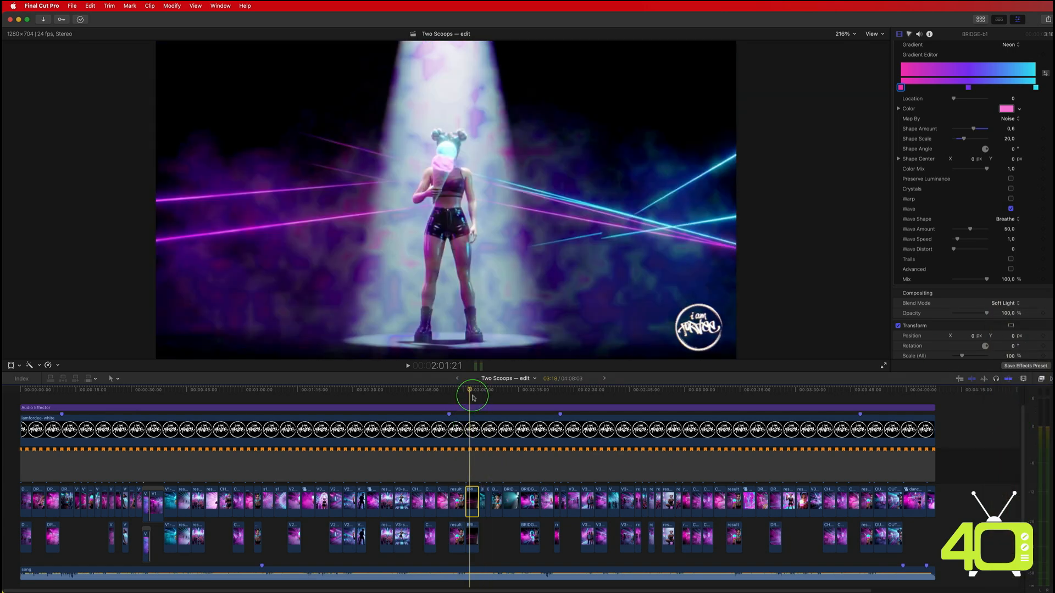
Step: Try the Hard Light, Vivid Light and Pin Light blend modes on the upper BRIDGE-b1 clip
{"action": "left_click", "coordinate": [997, 303]}
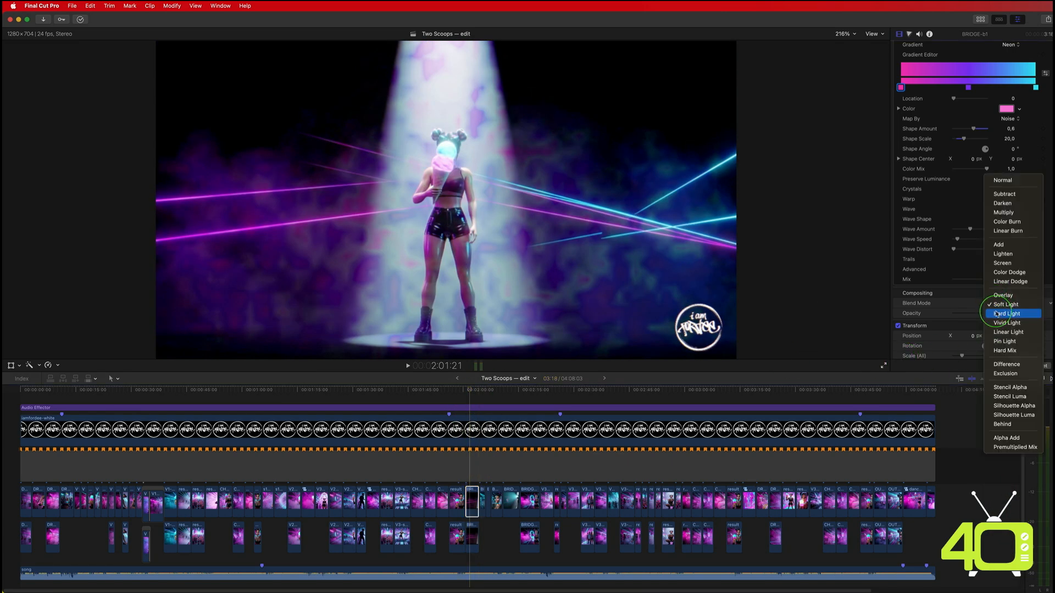
{"action": "left_click", "coordinate": [997, 312]}
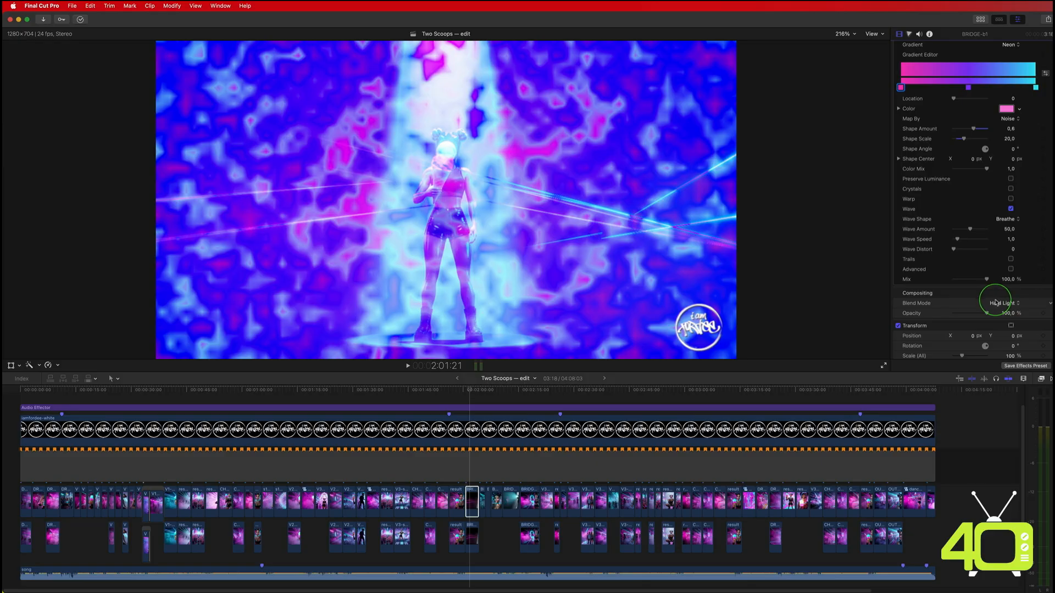
{"action": "left_click", "coordinate": [996, 302]}
{"action": "left_click", "coordinate": [995, 312]}
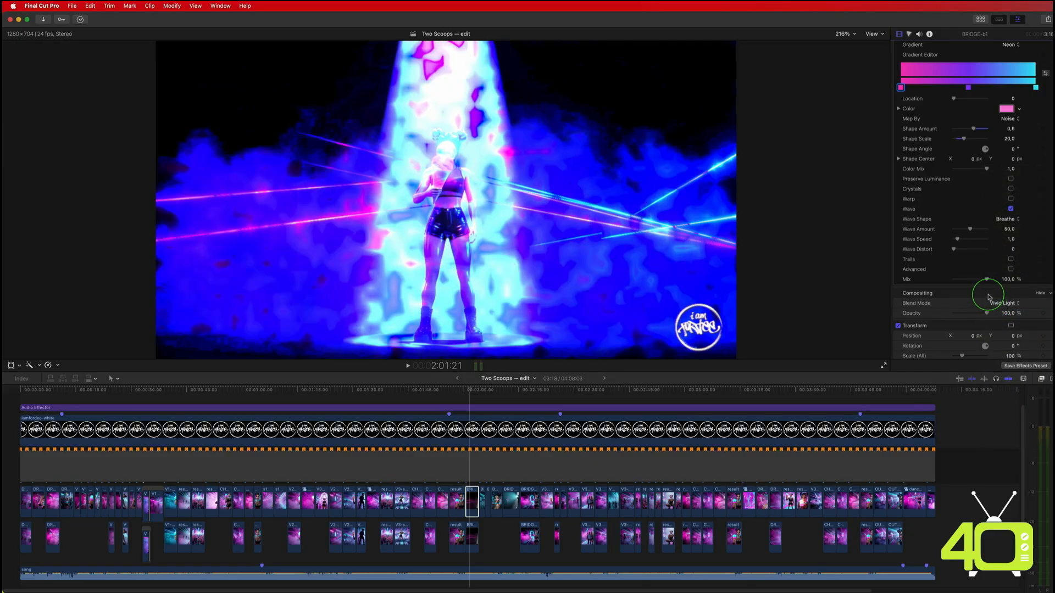
{"action": "left_click", "coordinate": [996, 303]}
{"action": "left_click", "coordinate": [1009, 323]}
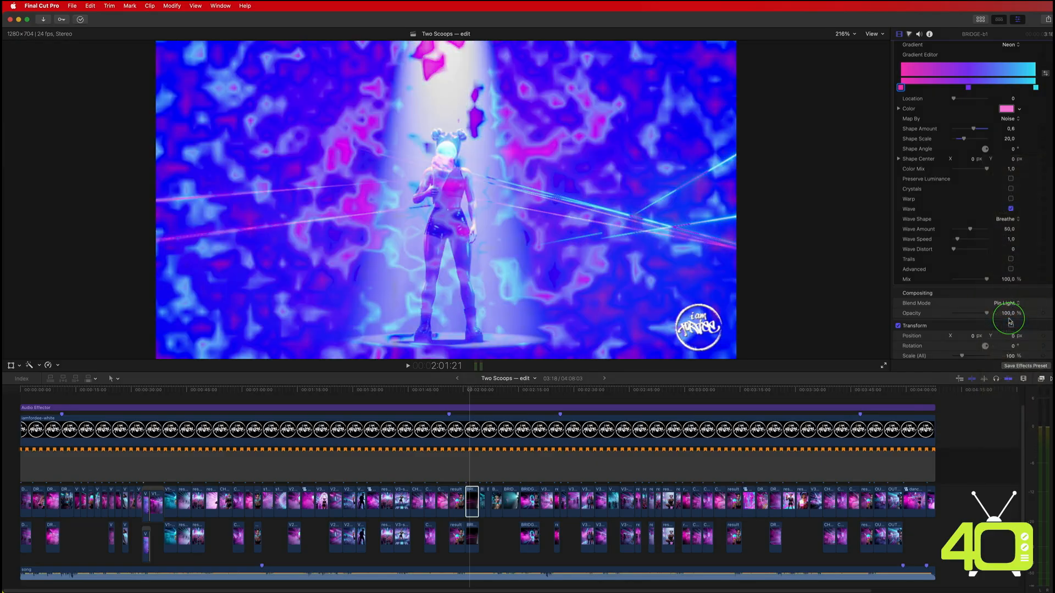
{"action": "left_click", "coordinate": [1006, 313]}
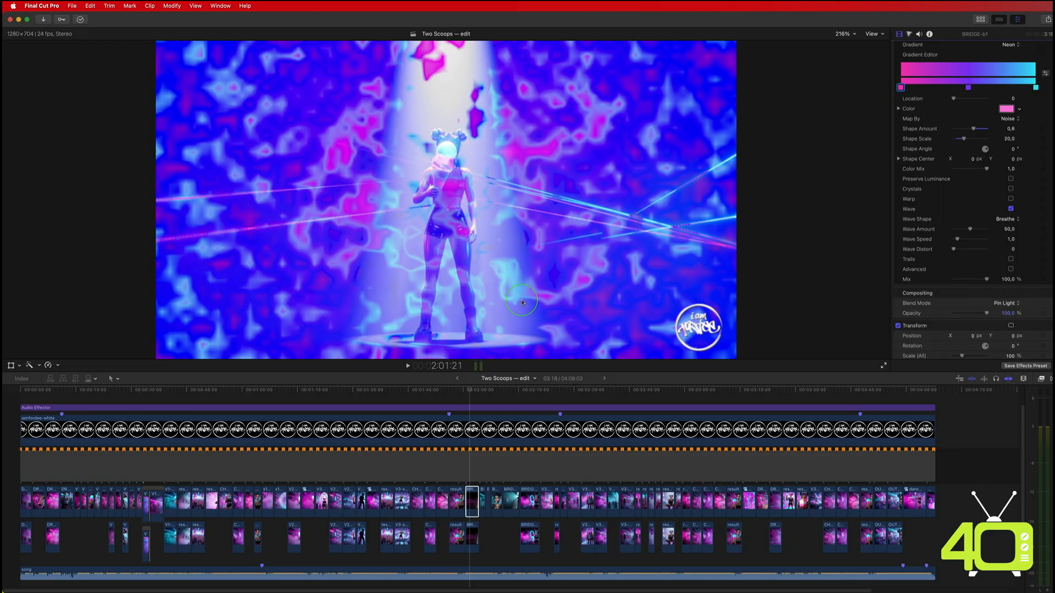
Step: Set the upper BRIDGE-b1 clip's blend mode to Normal and delete the copy beneath it
{"action": "left_click", "coordinate": [1005, 303]}
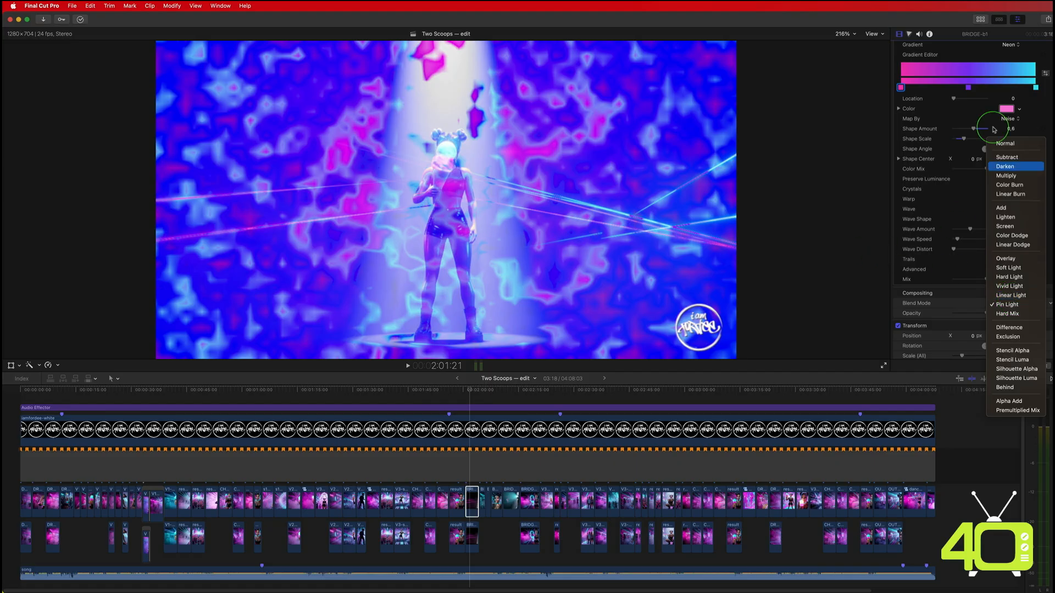
{"action": "left_click", "coordinate": [1005, 144]}
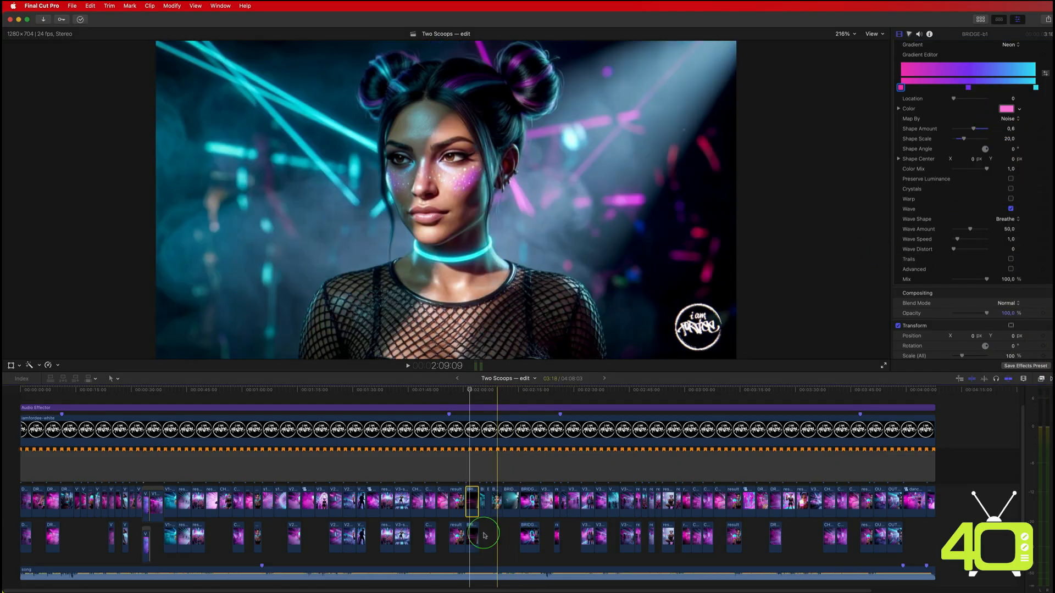
{"action": "left_click", "coordinate": [471, 534]}
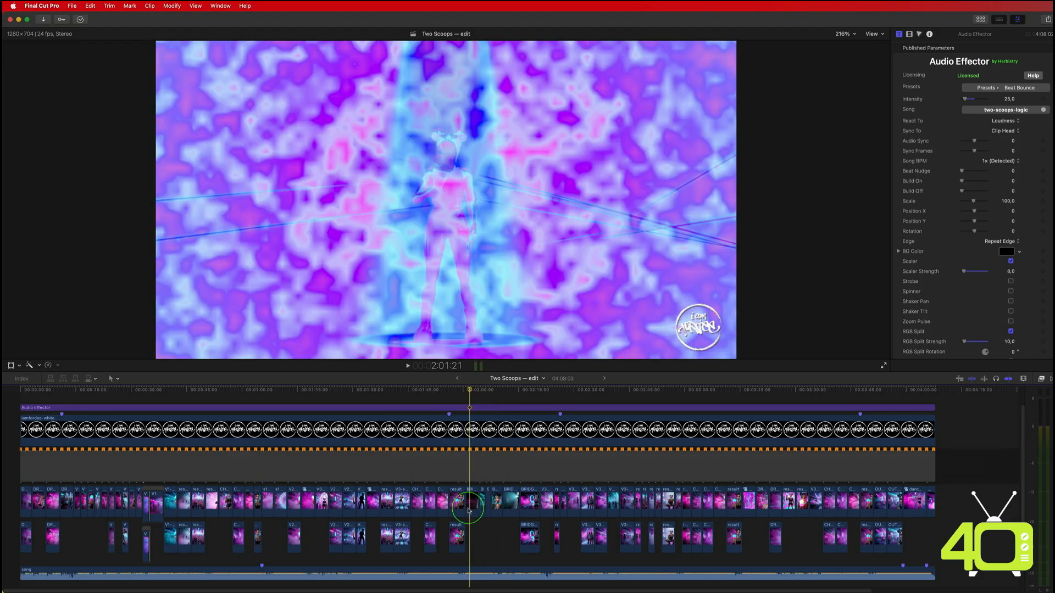
Step: Change the Acid Trip effect's Map By pattern on the remaining BRIDGE-b1 clip to Random Tiles
{"action": "left_click", "coordinate": [468, 510]}
{"action": "scroll", "coordinate": [968, 236], "scroll_direction": "down", "scroll_amount": 5}
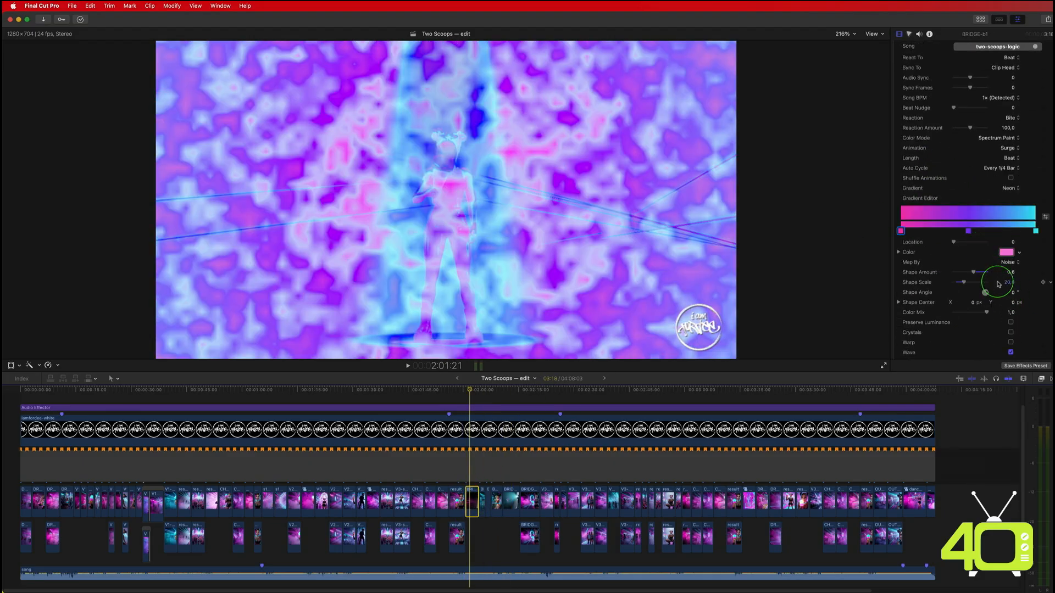
{"action": "left_click", "coordinate": [1006, 263]}
{"action": "left_click", "coordinate": [1006, 263]}
{"action": "left_click", "coordinate": [1006, 262]}
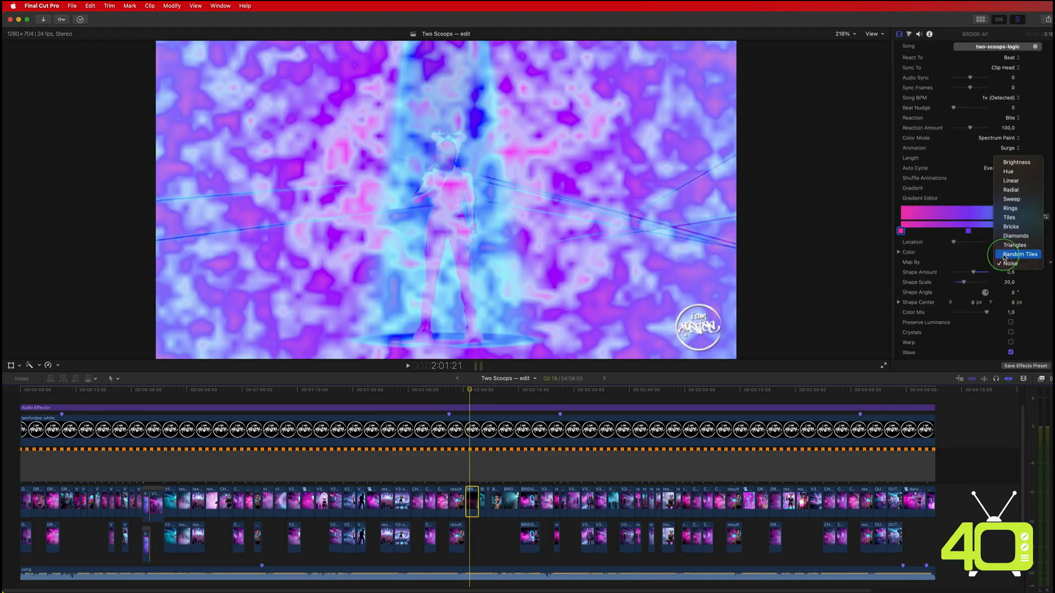
{"action": "left_click", "coordinate": [1005, 254]}
{"action": "left_click", "coordinate": [1011, 312]}
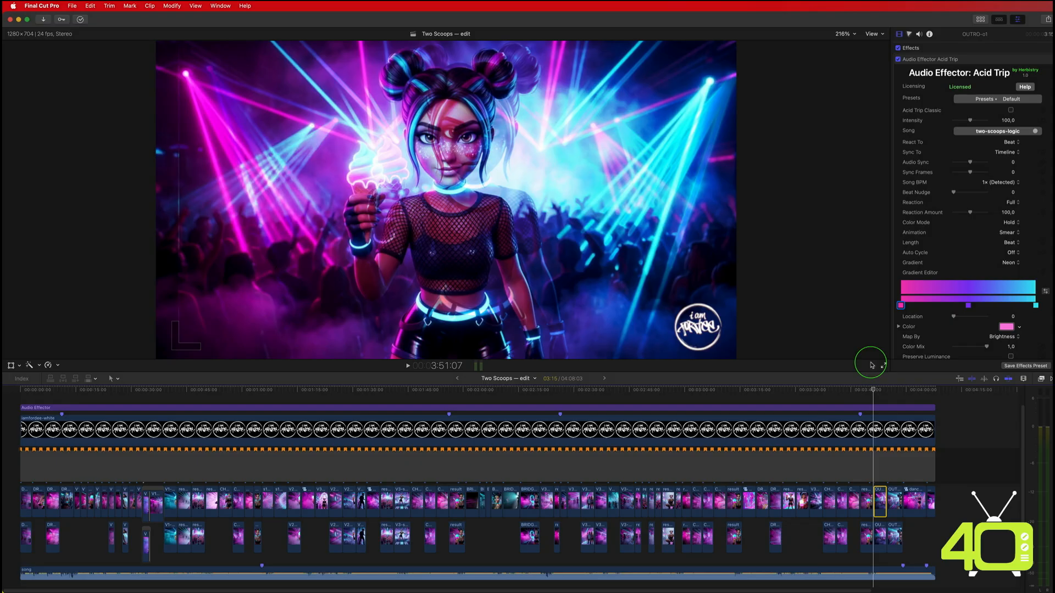
Step: Play the OUTRO-v1 section from 3:51:07 with both layers, and again with its upper clip disabled
{"action": "key", "text": "space"}
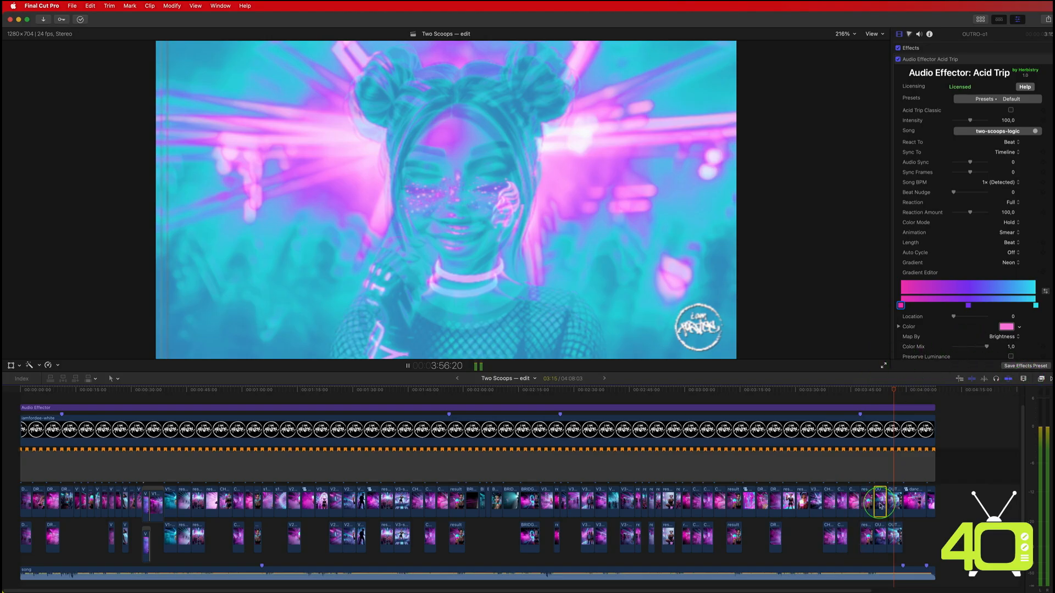
{"action": "key", "text": "space"}
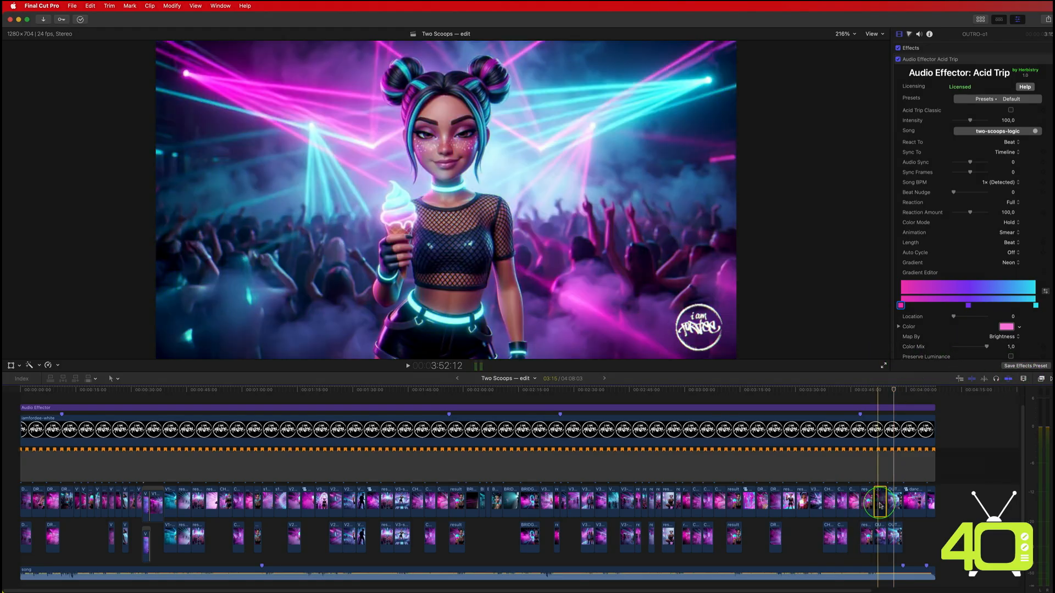
{"action": "left_click", "coordinate": [873, 407]}
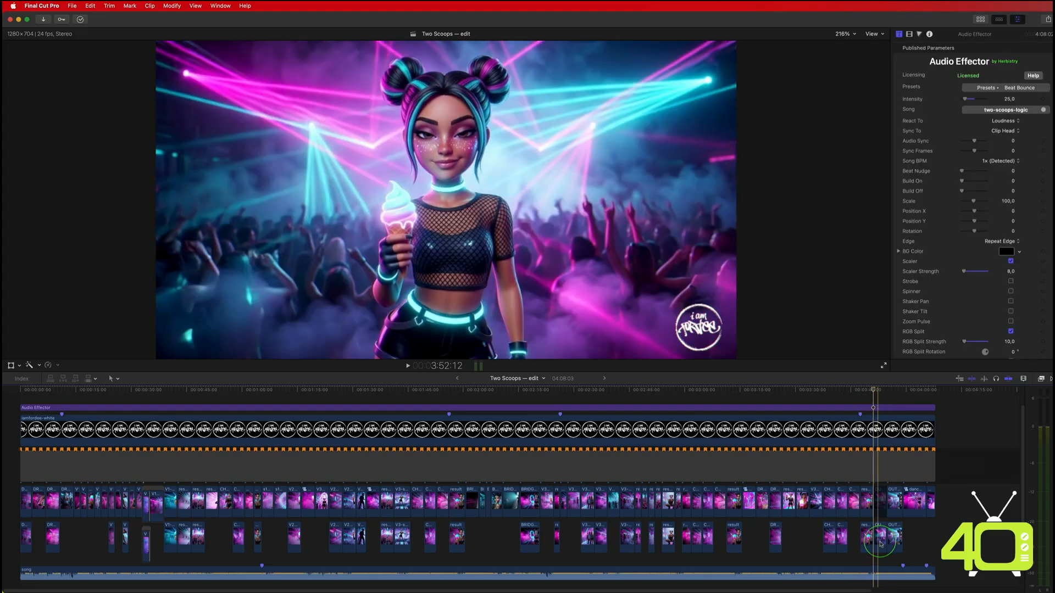
{"action": "left_click", "coordinate": [880, 543]}
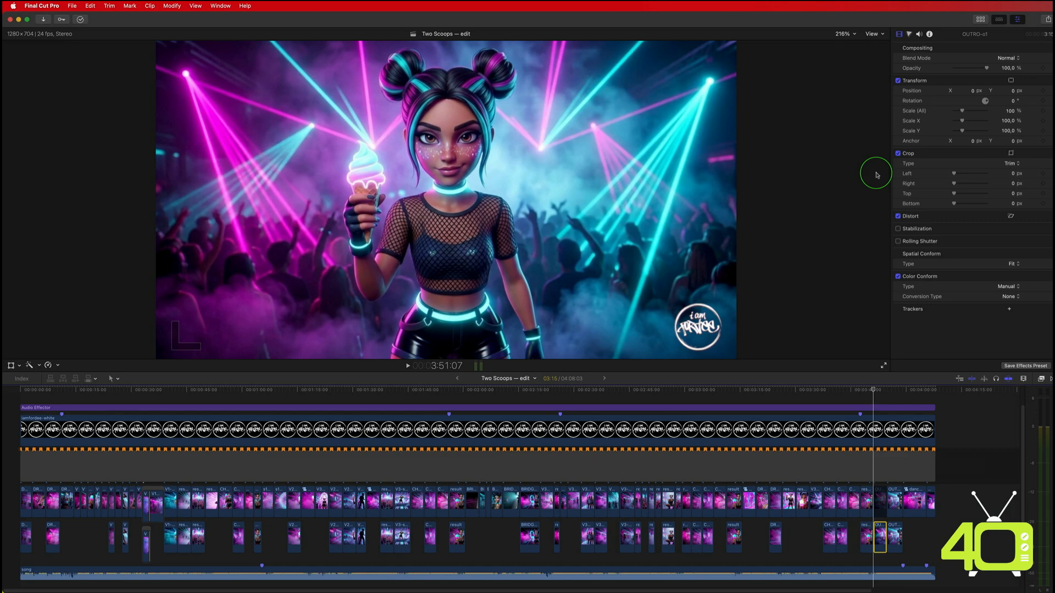
{"action": "key", "text": "space"}
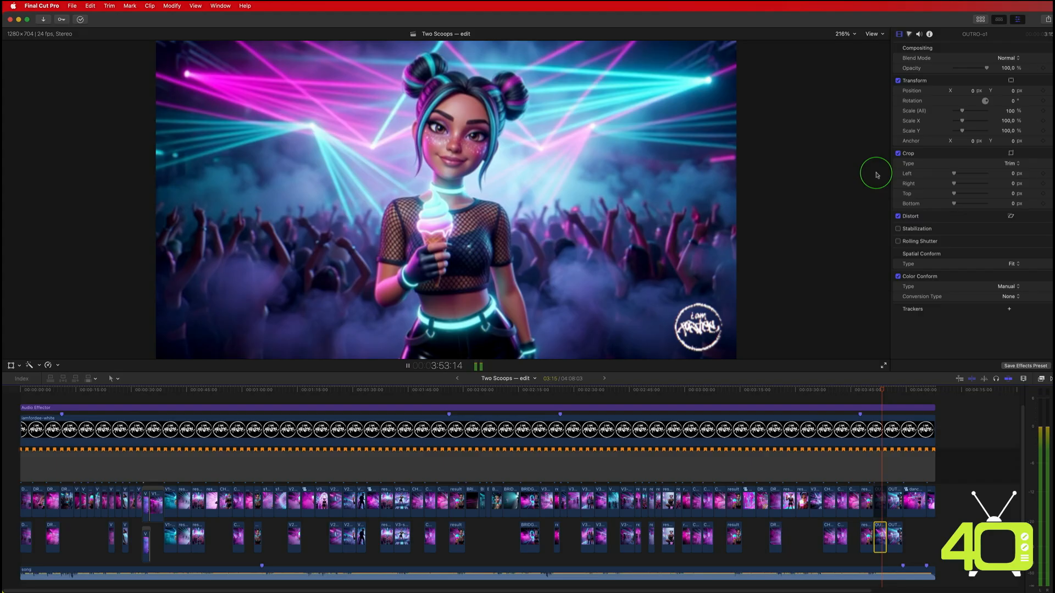
{"action": "key", "text": "space"}
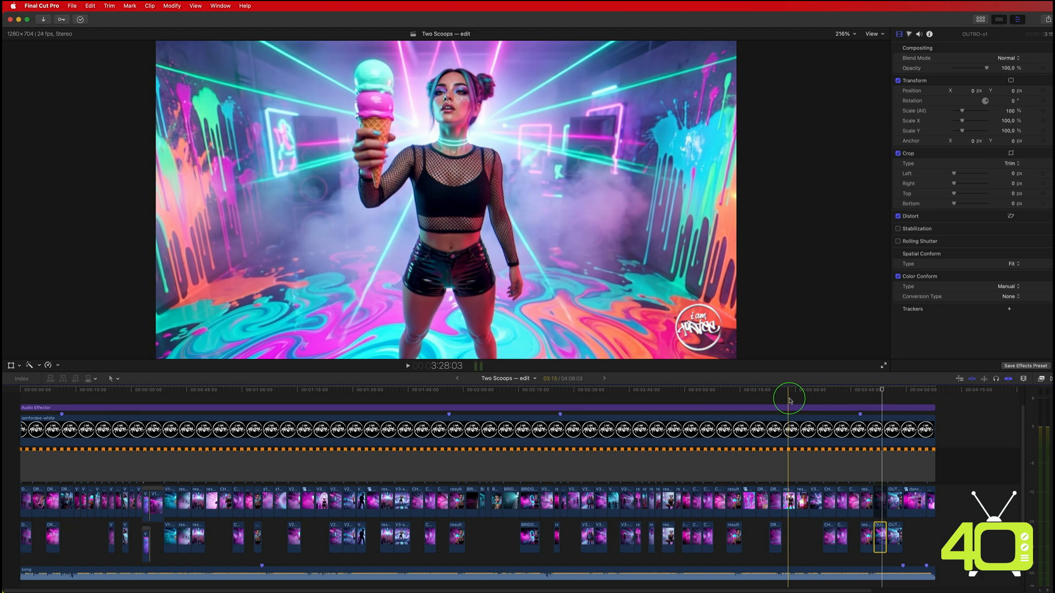
Step: Re-enable the upper OUTRO-v1 clip and set its blend mode to Normal
{"action": "left_click", "coordinate": [896, 379]}
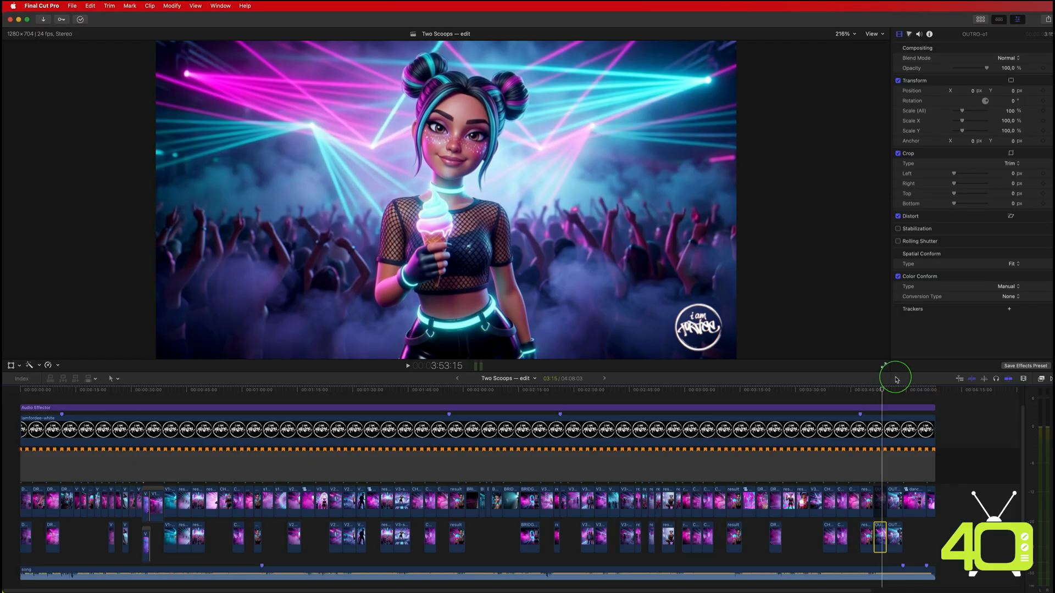
{"action": "left_click", "coordinate": [878, 503]}
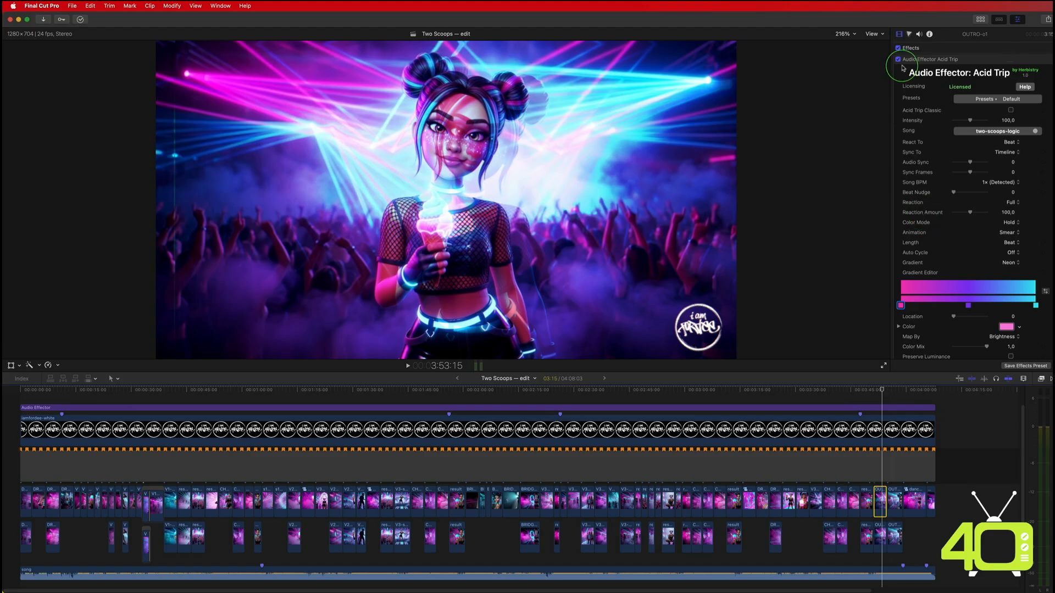
{"action": "scroll", "coordinate": [955, 195], "scroll_direction": "down", "scroll_amount": 5}
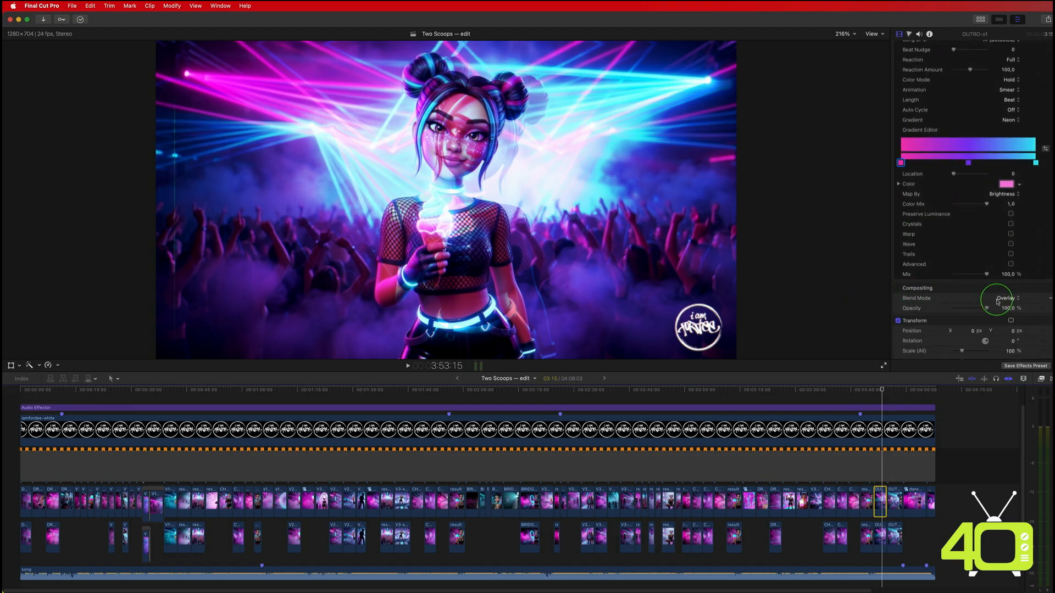
{"action": "left_click", "coordinate": [997, 302]}
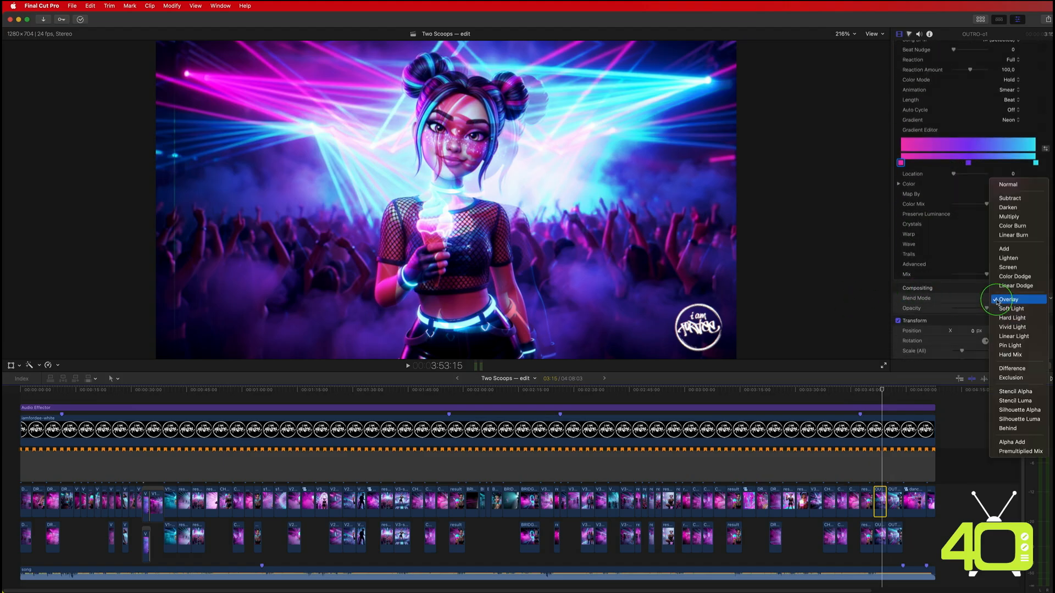
{"action": "left_click", "coordinate": [999, 190]}
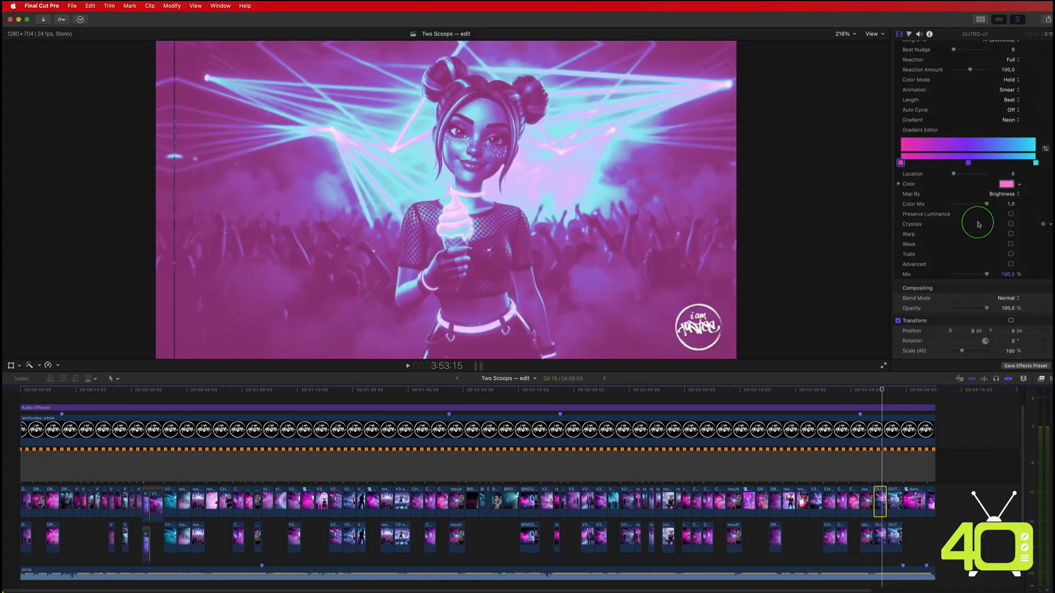
Step: Preview Preserve Luminance on the upper OUTRO-v1 clip and switch it off again, leaving Color Mix at 1.0
{"action": "scroll", "coordinate": [977, 222], "scroll_direction": "up", "scroll_amount": 4}
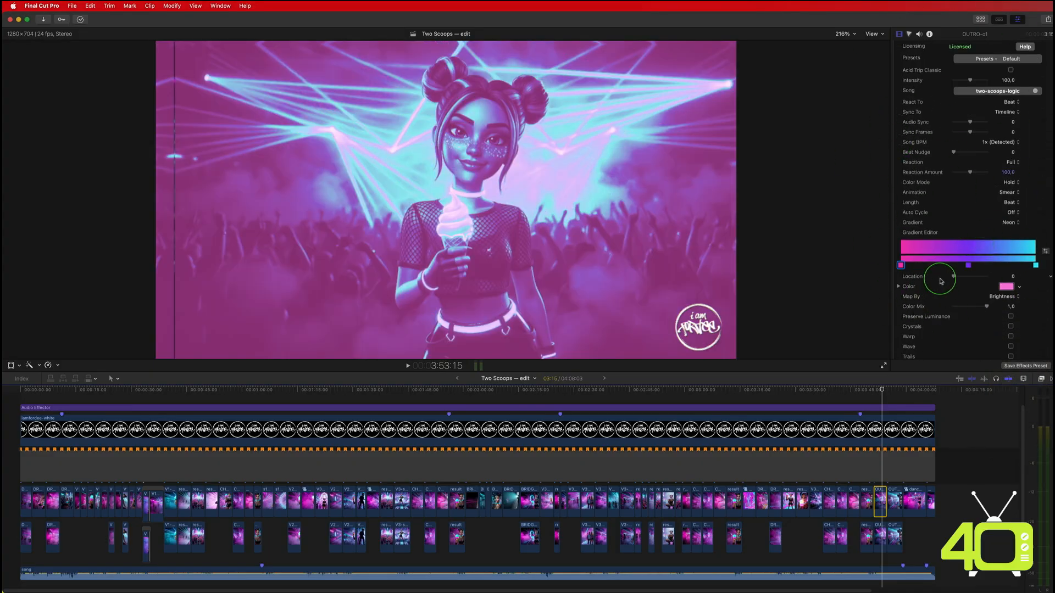
{"action": "scroll", "coordinate": [937, 278], "scroll_direction": "down", "scroll_amount": 5}
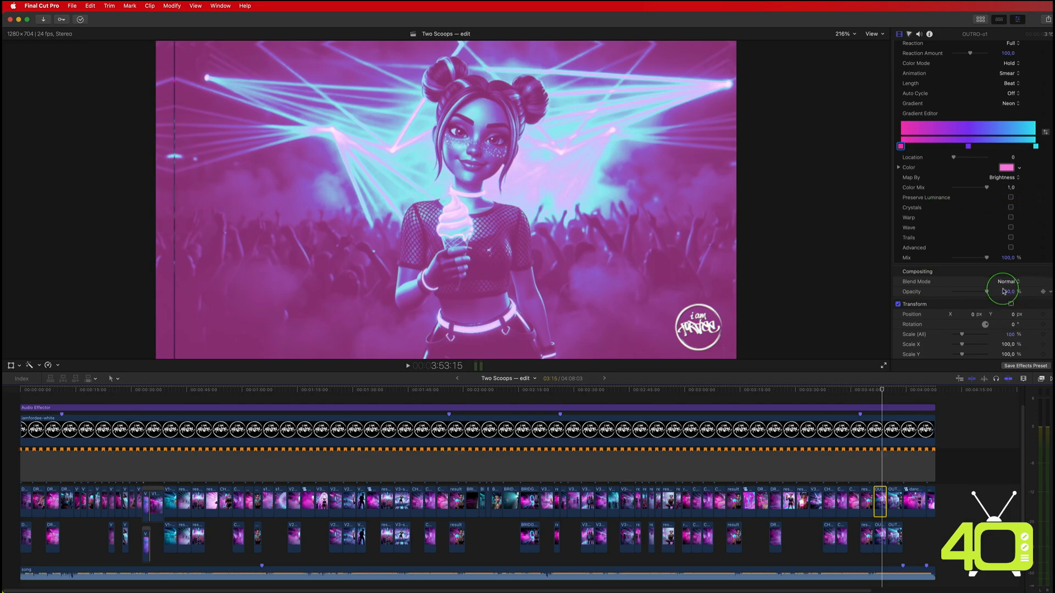
{"action": "left_click", "coordinate": [1010, 198]}
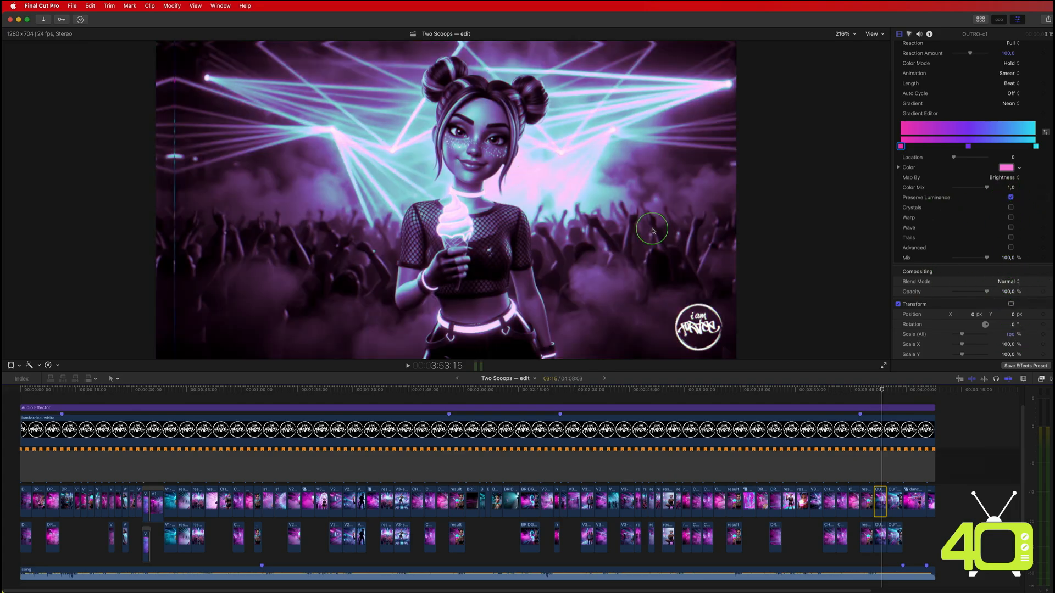
{"action": "left_click", "coordinate": [1010, 197]}
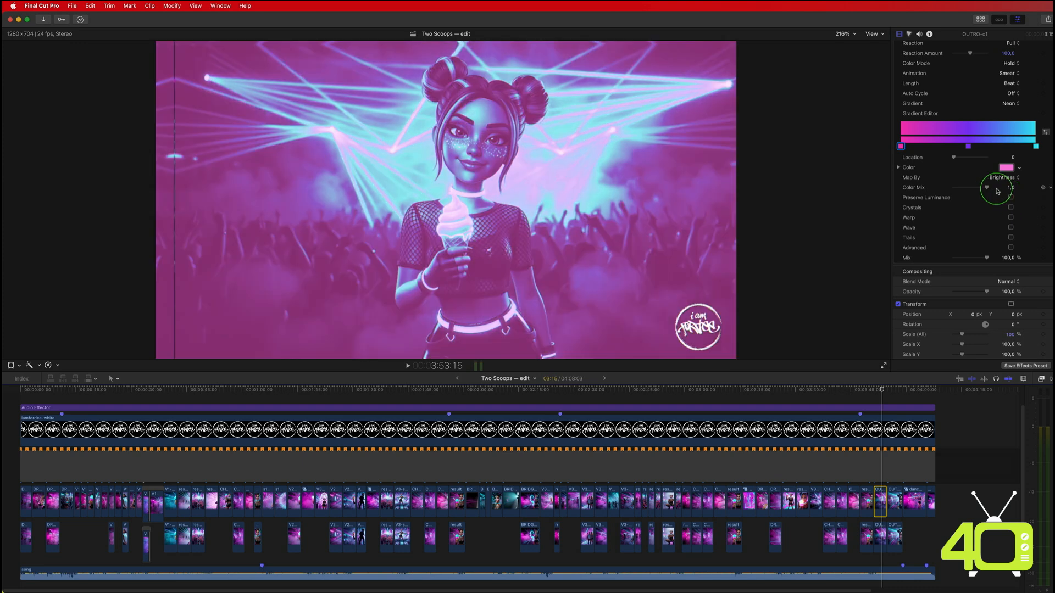
{"action": "mouse_move", "coordinate": [986, 187]}
{"action": "left_mouse_down"}
{"action": "mouse_move", "coordinate": [970, 187]}
{"action": "mouse_move", "coordinate": [987, 187]}
{"action": "left_mouse_up"}
Step: Compare the Overlay, Hard Light and Screen blend modes on the upper OUTRO-v1 clip, and settle on Overlay
{"action": "left_click", "coordinate": [1004, 281]}
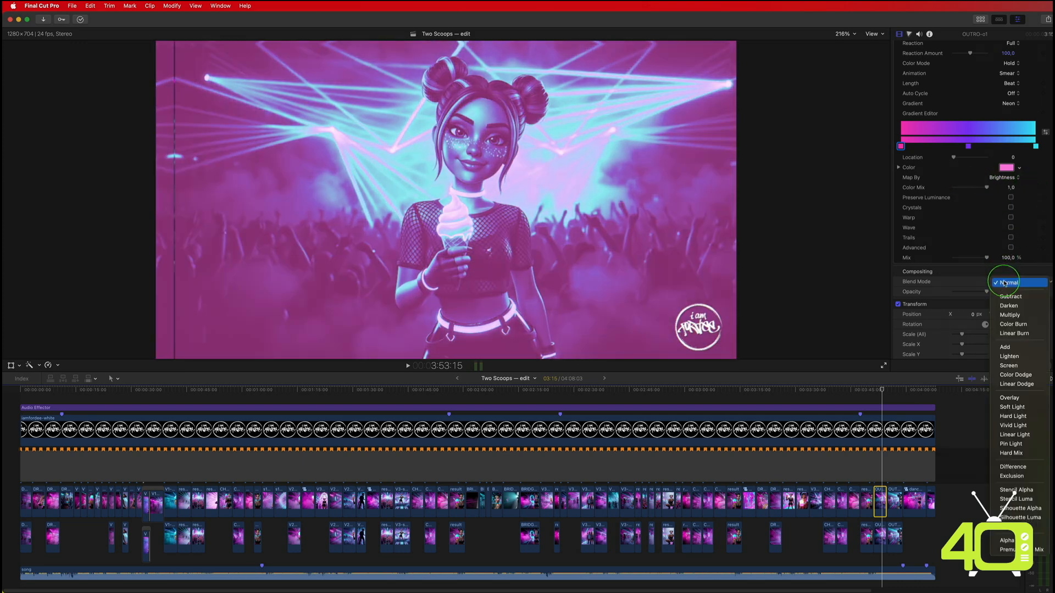
{"action": "left_click", "coordinate": [1009, 398]}
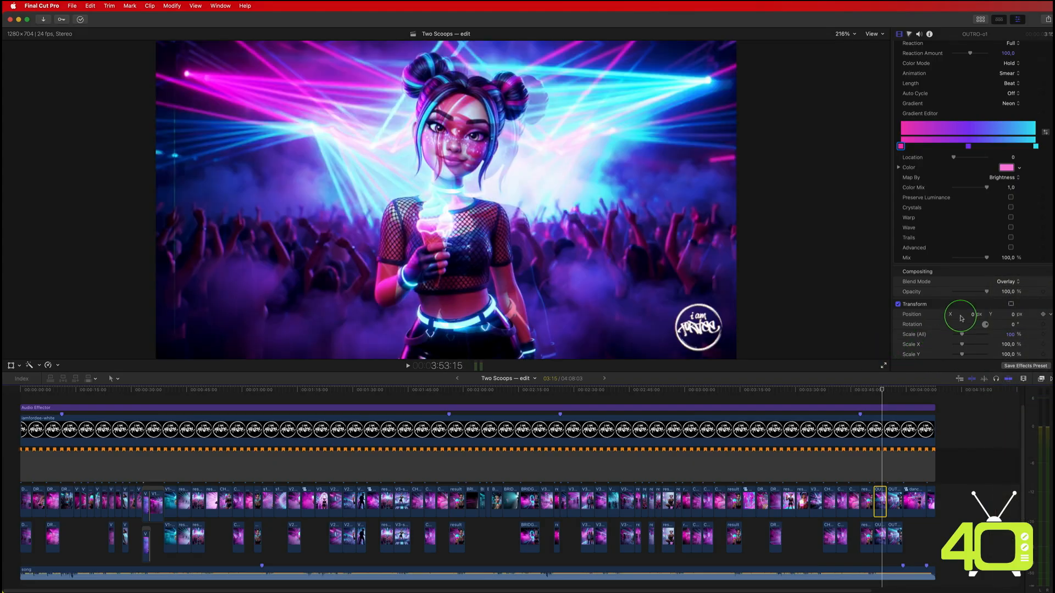
{"action": "left_click", "coordinate": [1005, 283]}
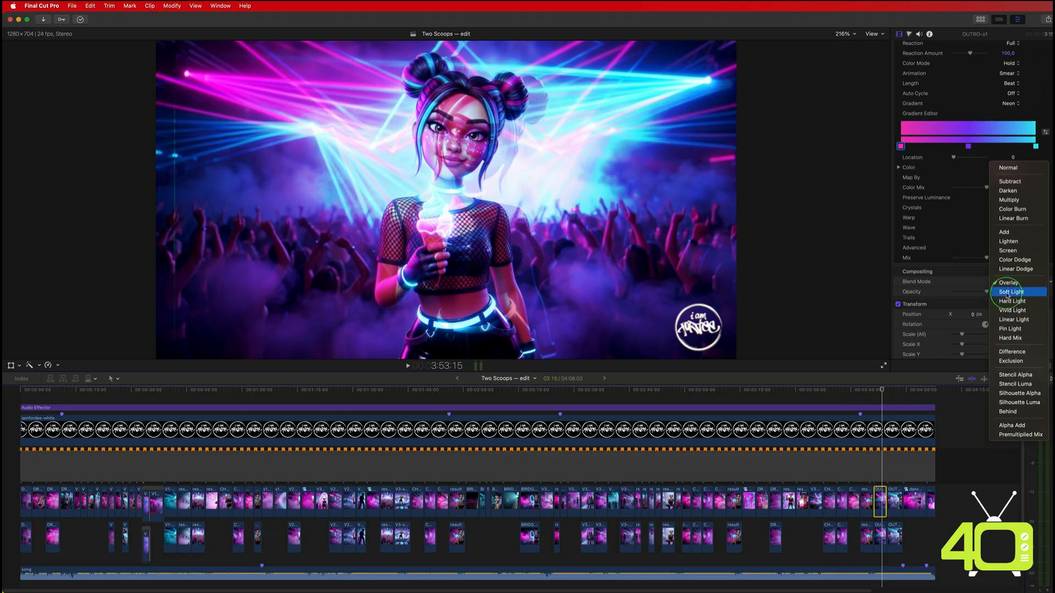
{"action": "left_click", "coordinate": [1006, 301]}
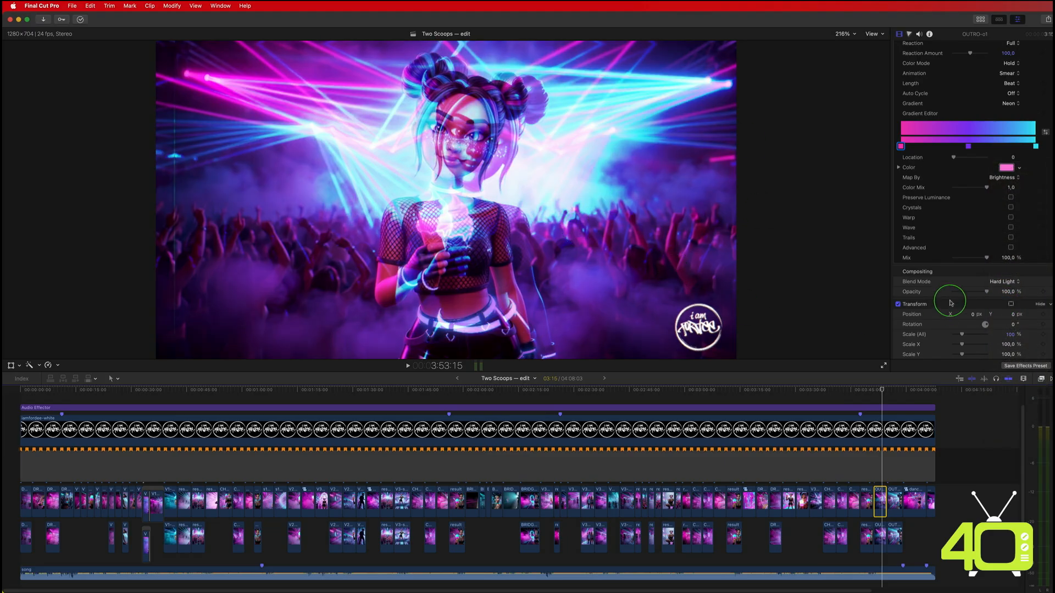
{"action": "left_click", "coordinate": [1018, 283]}
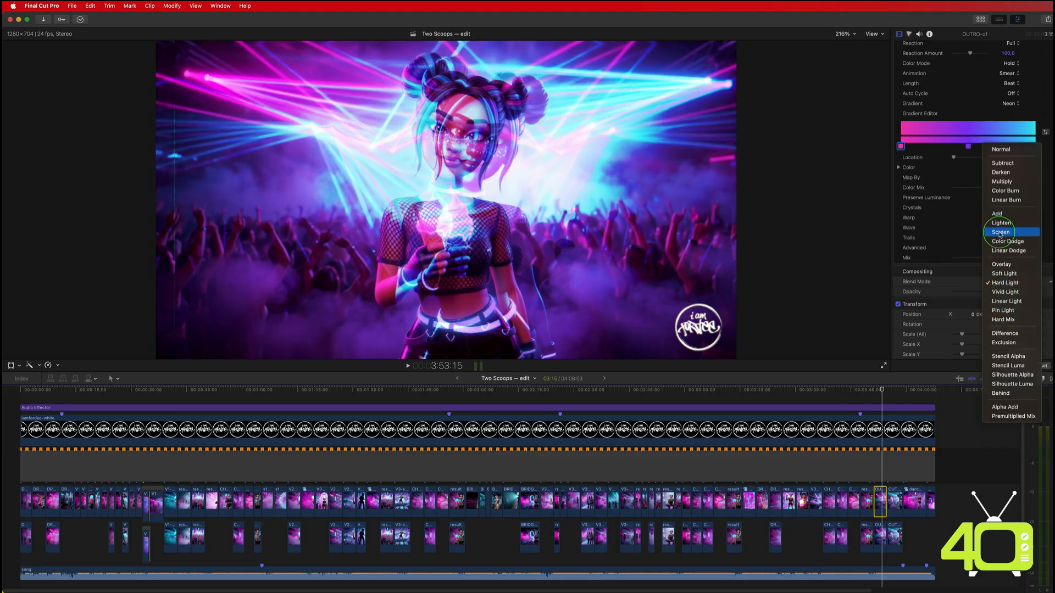
{"action": "left_click", "coordinate": [983, 218]}
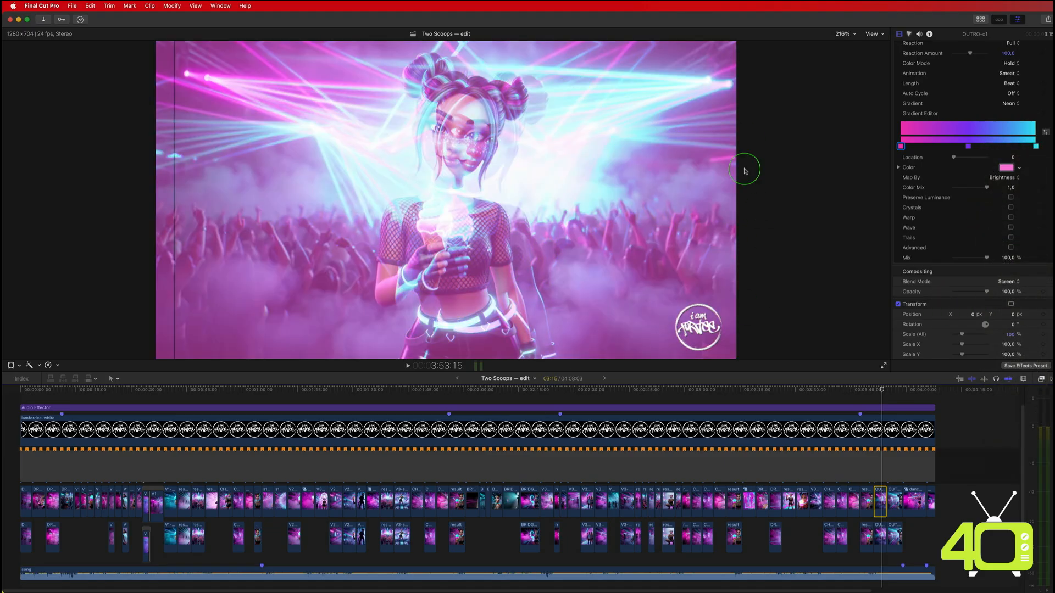
{"action": "left_click", "coordinate": [1004, 283]}
{"action": "left_click", "coordinate": [1010, 314]}
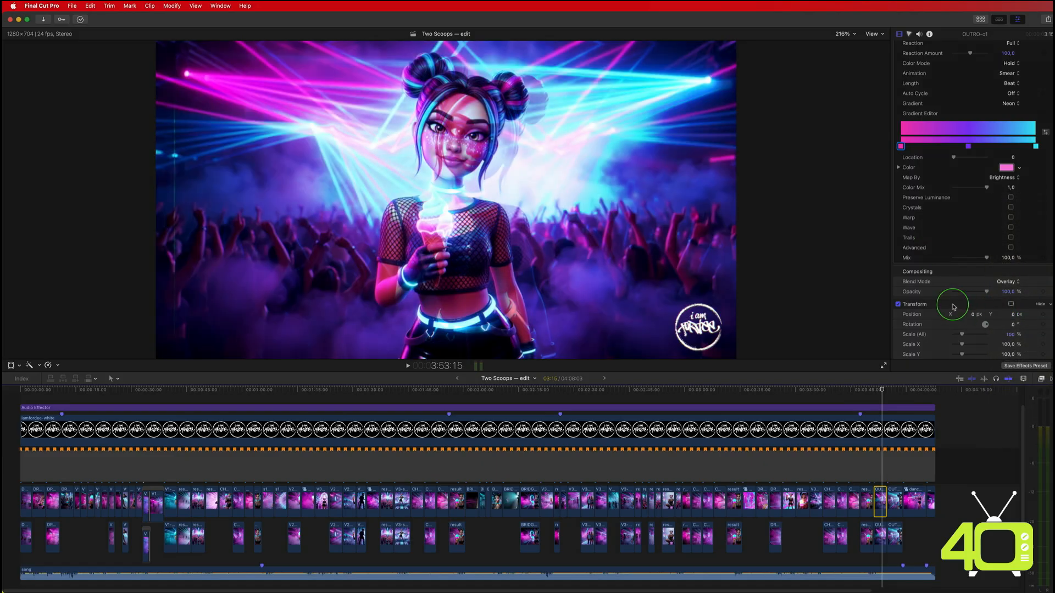
Step: Set Acid Trip's Animation on the upper OUTRO-v1 clip to Stutter and play the section
{"action": "scroll", "coordinate": [959, 253], "scroll_direction": "up", "scroll_amount": 6}
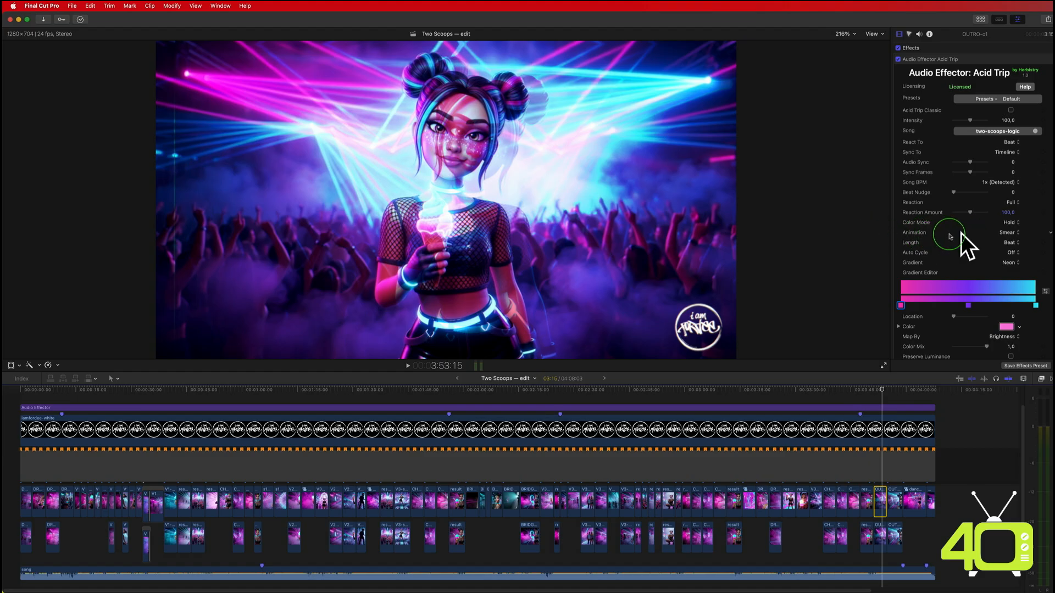
{"action": "left_click", "coordinate": [1013, 233]}
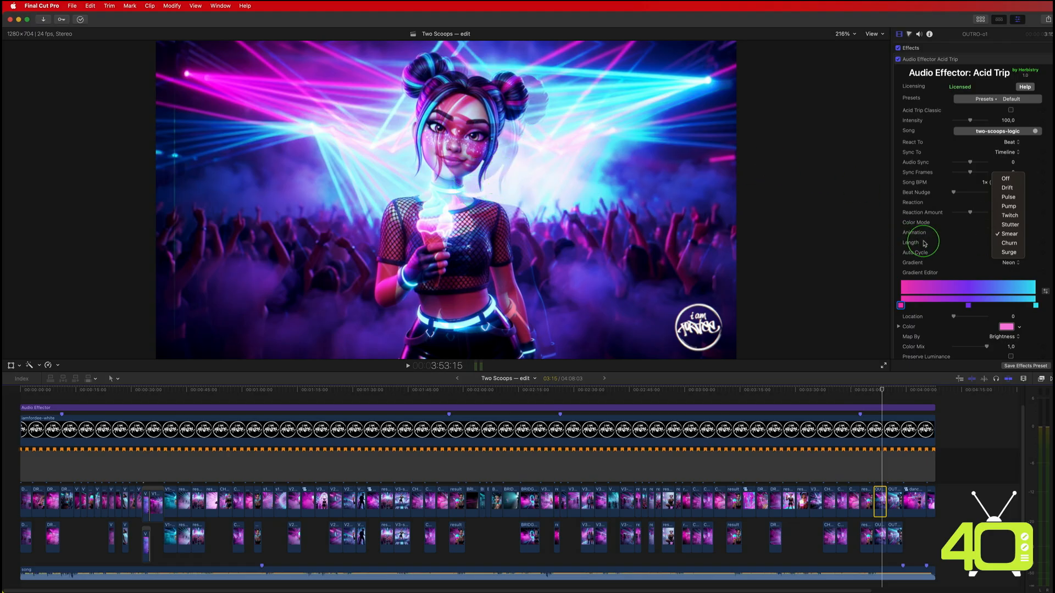
{"action": "left_click", "coordinate": [1002, 222]}
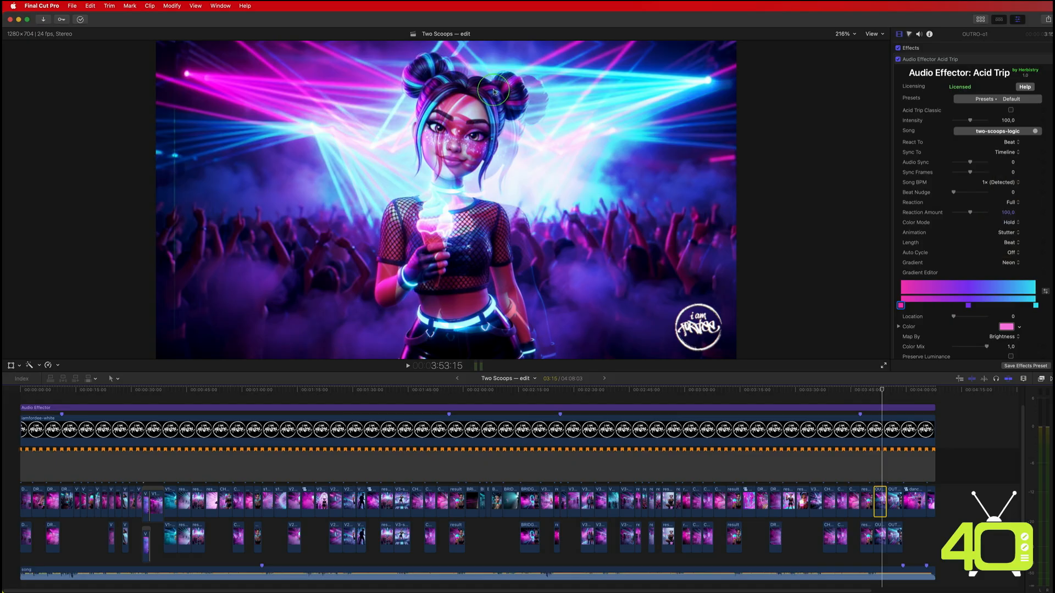
{"action": "key", "text": "space"}
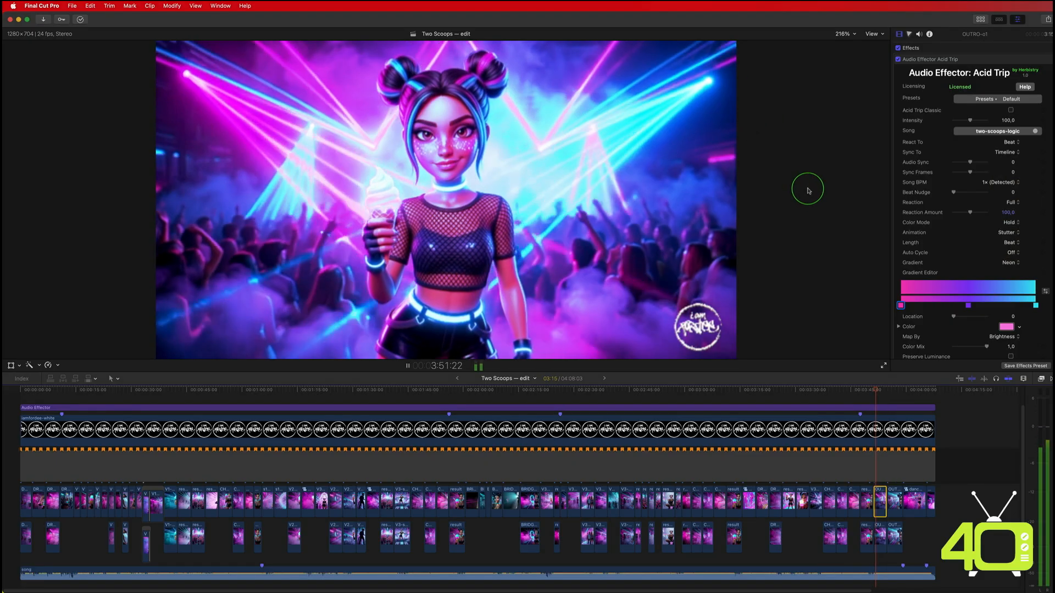
{"action": "key", "text": "space"}
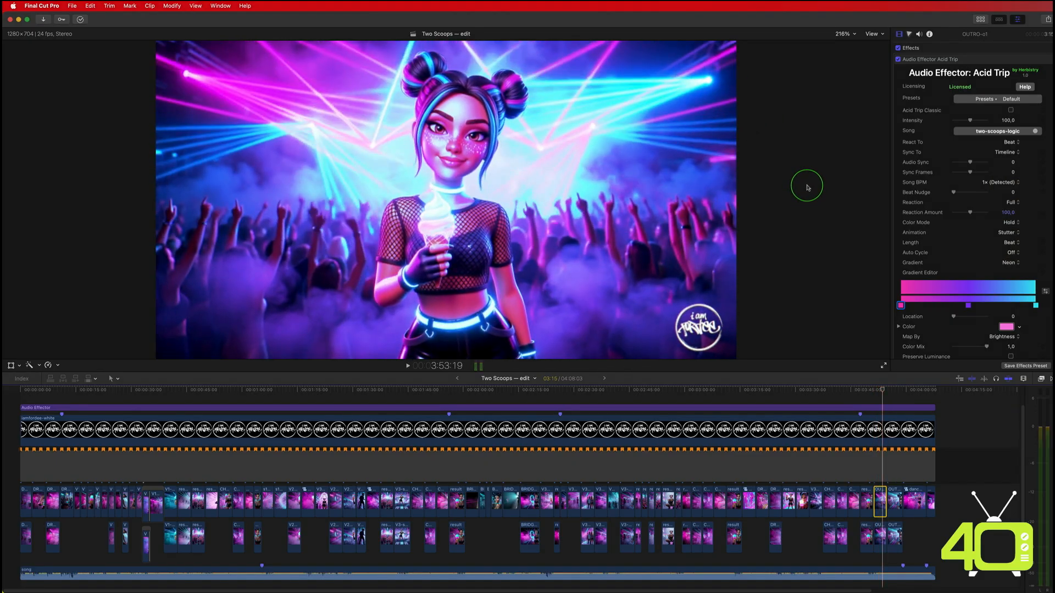
Step: Set Acid Trip's Animation on the upper OUTRO-v1 clip to Twitch and play the section, then replay it from about 3:52:12
{"action": "left_click", "coordinate": [1003, 232]}
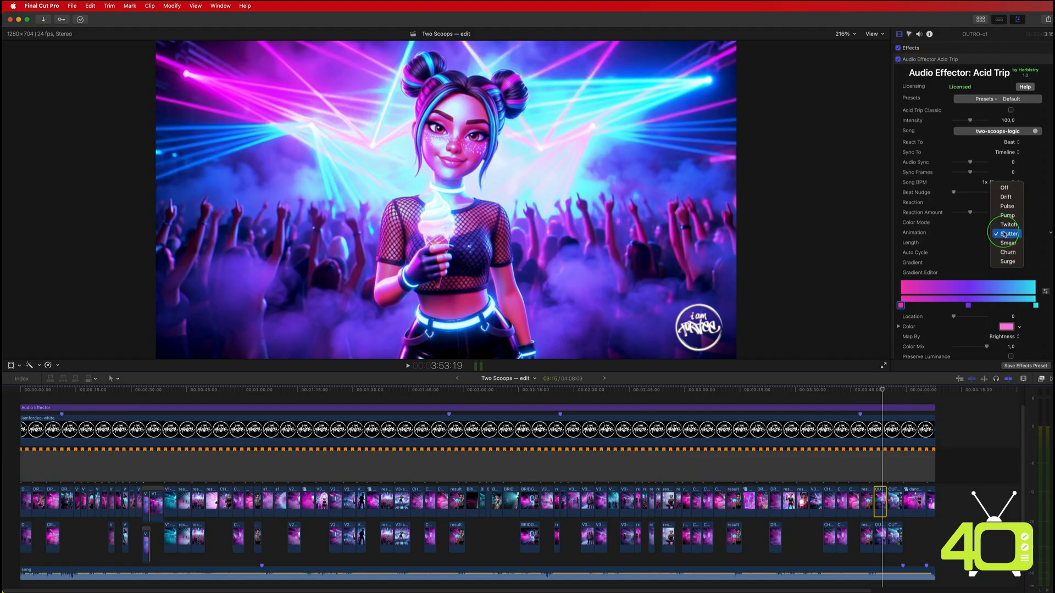
{"action": "left_click", "coordinate": [1004, 228]}
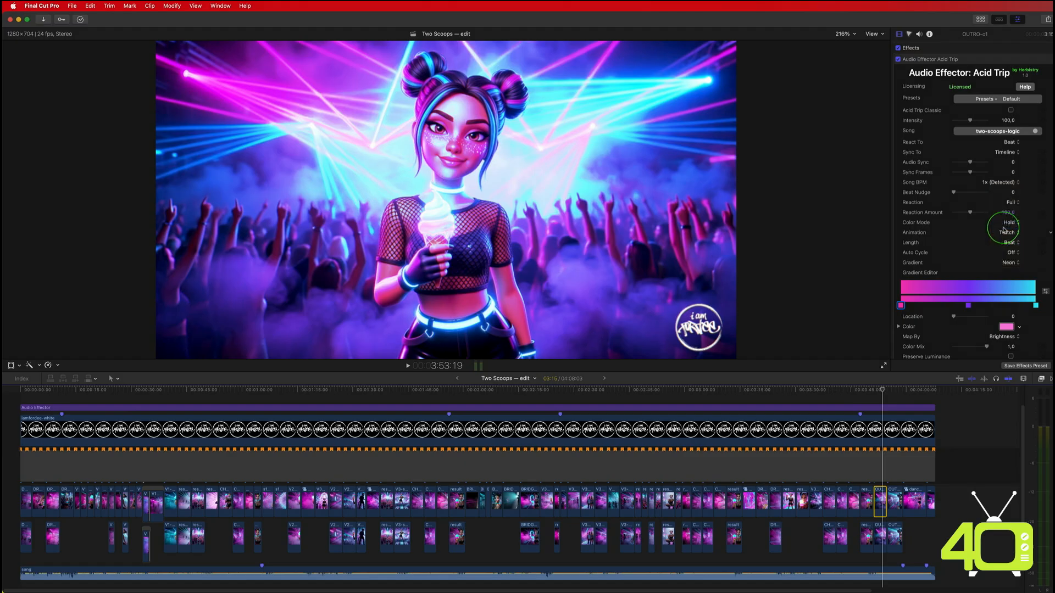
{"action": "key", "text": "space"}
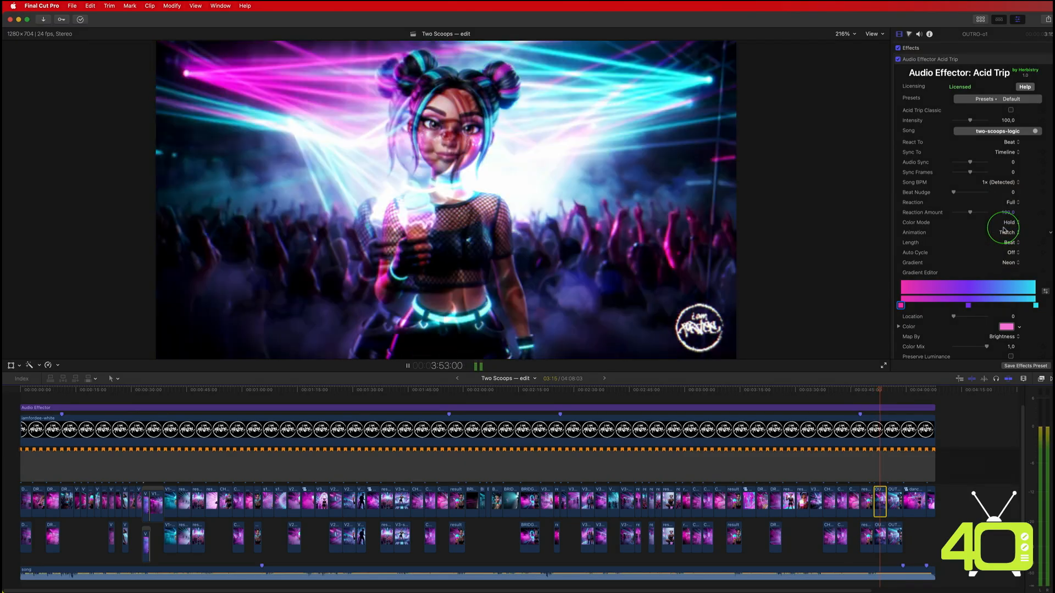
{"action": "key", "text": "space"}
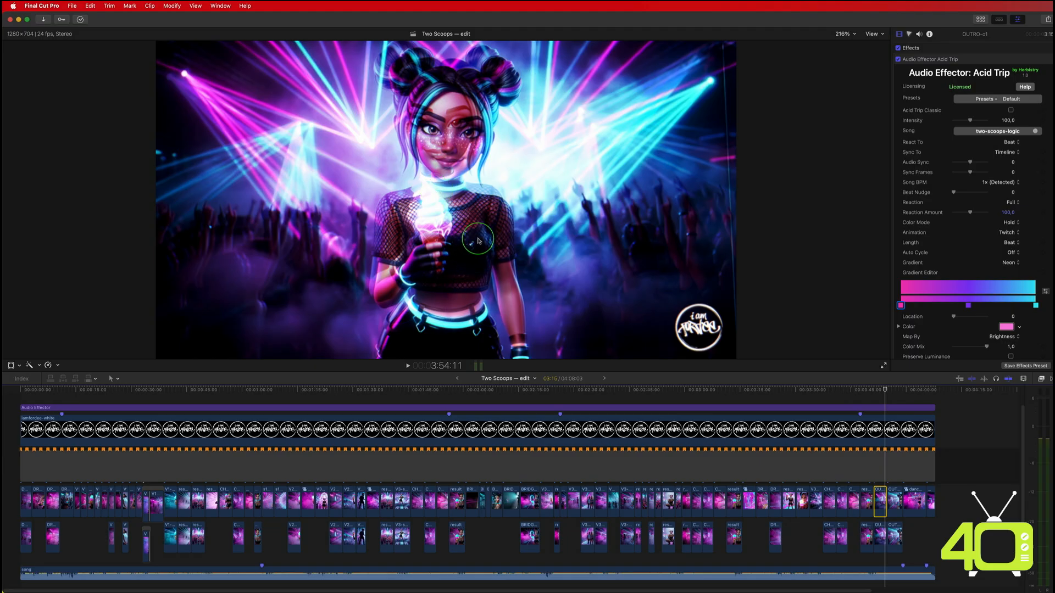
{"action": "left_click", "coordinate": [879, 497]}
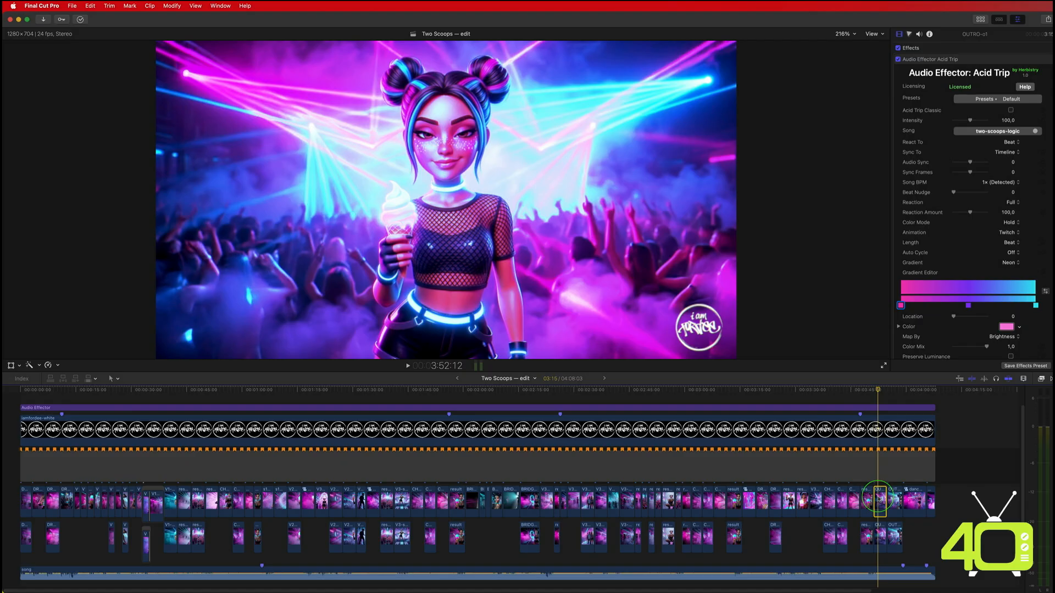
{"action": "key", "text": "space"}
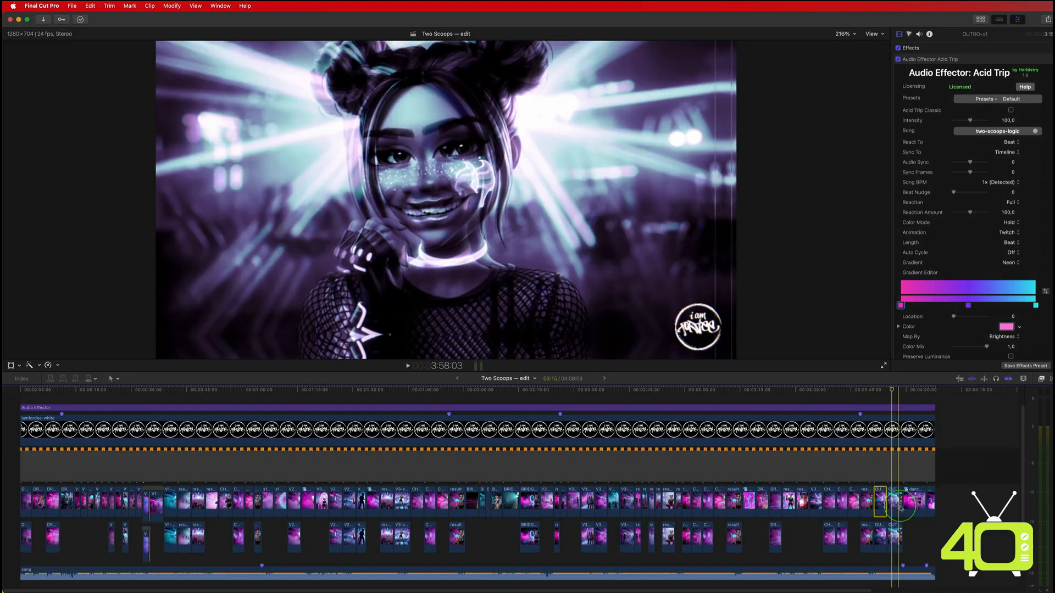
Step: Inspect the Acid Trip settings and blend modes of the lower and upper OUTRO-v2 clips
{"action": "left_click", "coordinate": [897, 503]}
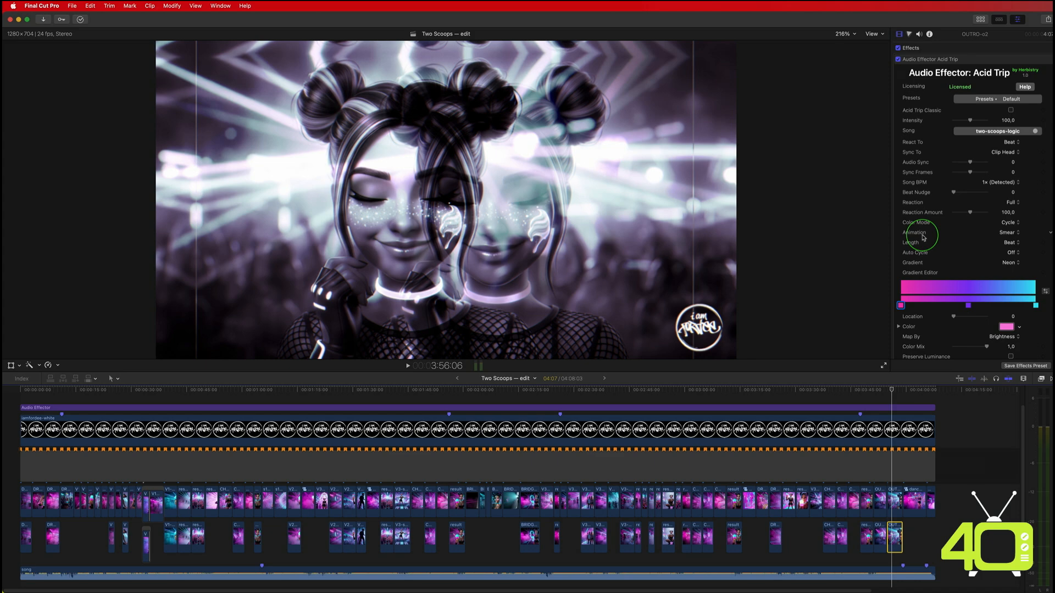
{"action": "scroll", "coordinate": [923, 237], "scroll_direction": "down", "scroll_amount": 5}
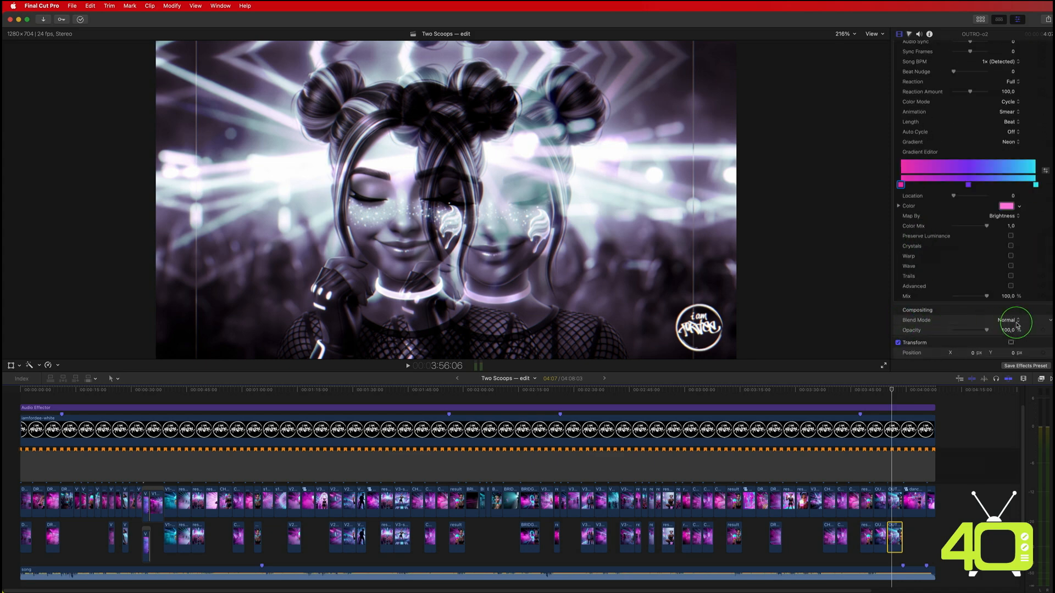
{"action": "left_click", "coordinate": [894, 501]}
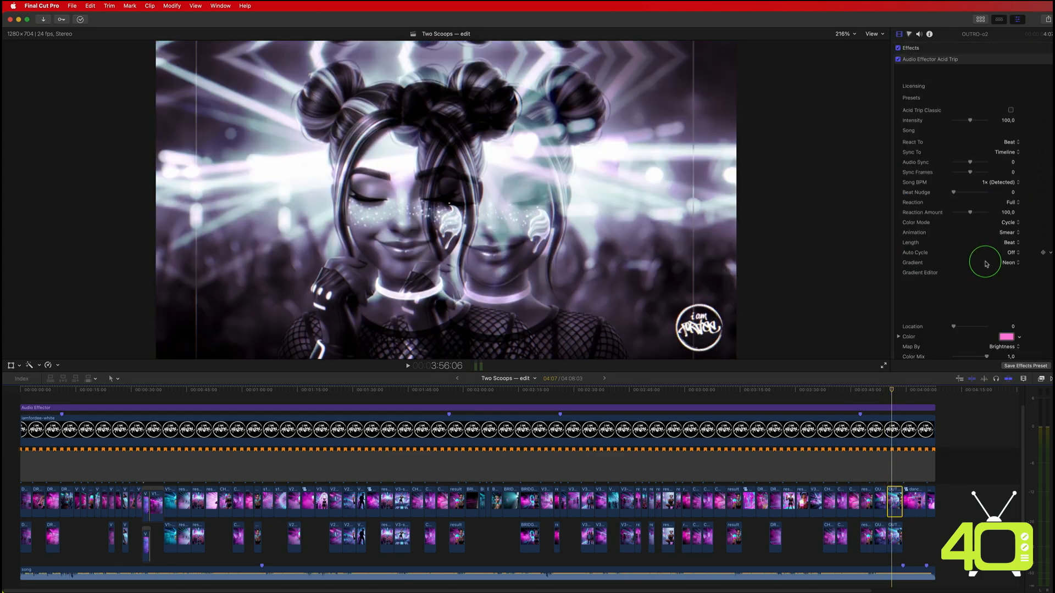
{"action": "scroll", "coordinate": [989, 297], "scroll_direction": "down", "scroll_amount": 5}
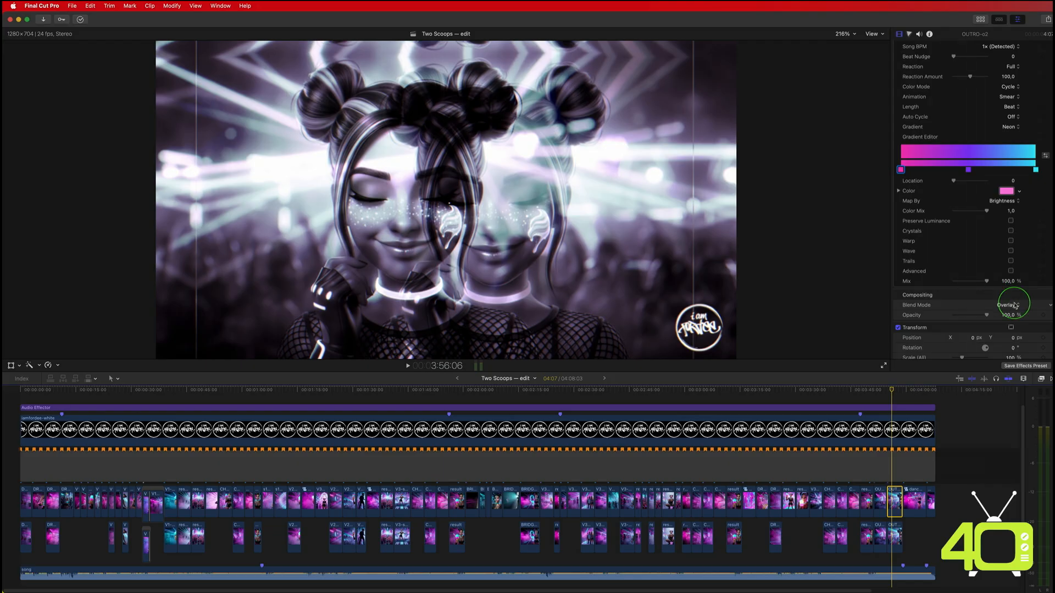
Step: Disable the lower OUTRO-v2 clip and compare the Normal and Overlay blend modes on the upper one, settling on Overlay
{"action": "left_click", "coordinate": [896, 536]}
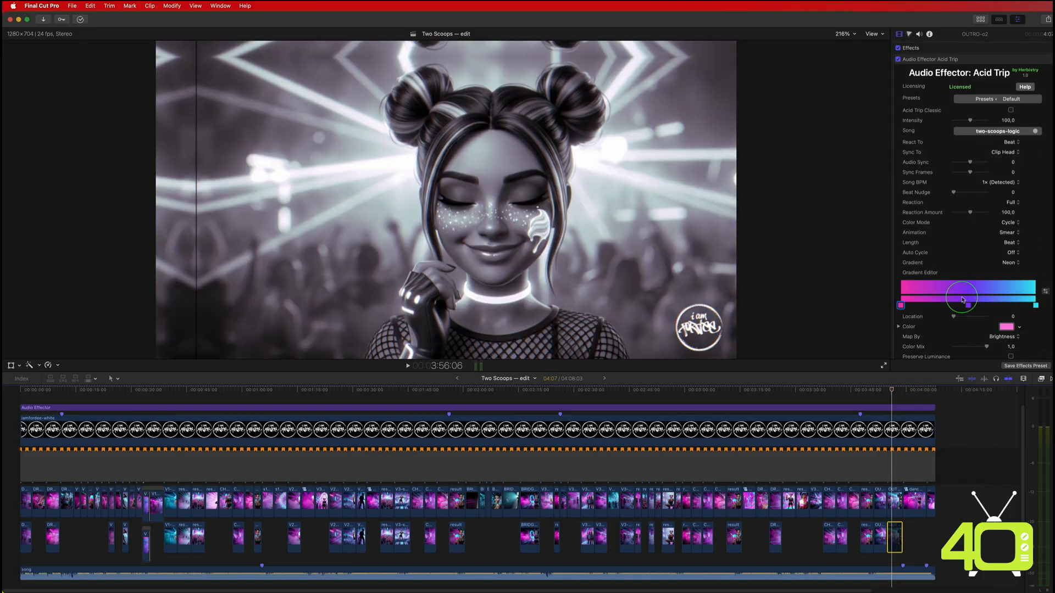
{"action": "left_click", "coordinate": [894, 501]}
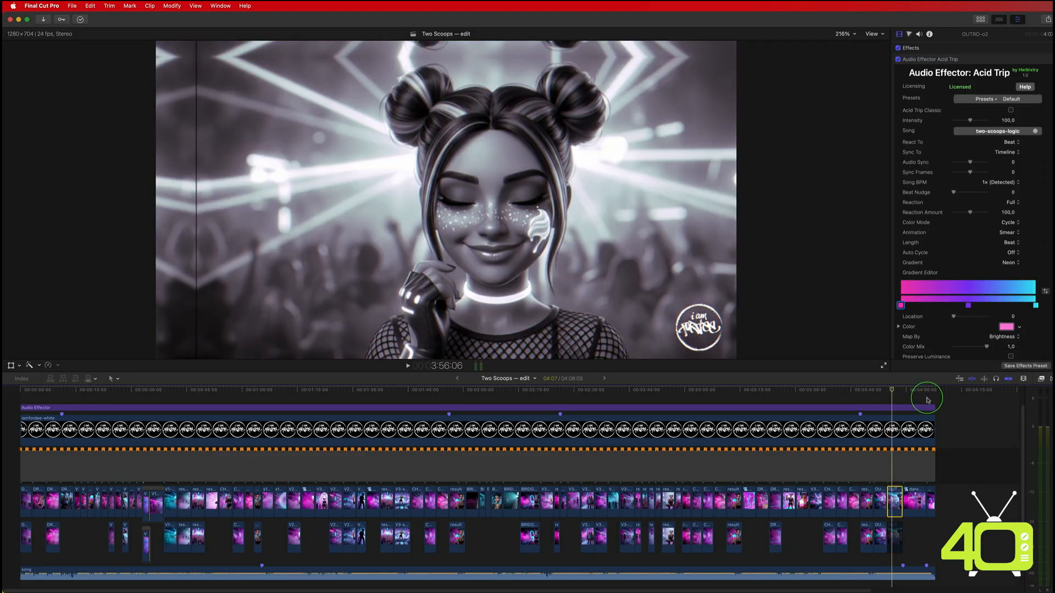
{"action": "scroll", "coordinate": [959, 291], "scroll_direction": "down", "scroll_amount": 3}
{"action": "scroll", "coordinate": [959, 291], "scroll_direction": "down", "scroll_amount": 3}
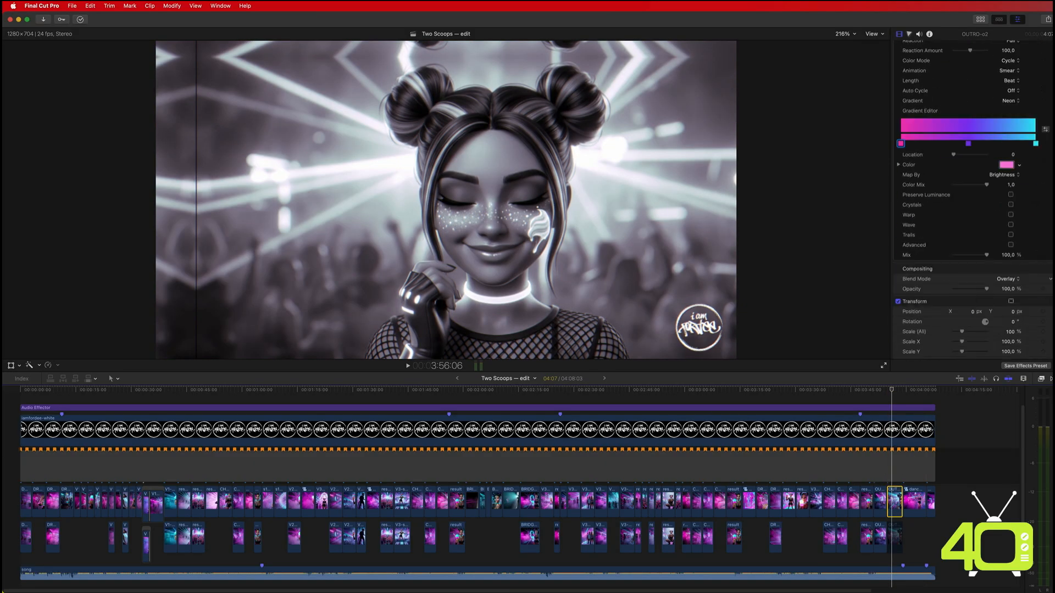
{"action": "left_click", "coordinate": [1006, 279]}
{"action": "left_click", "coordinate": [1011, 161]}
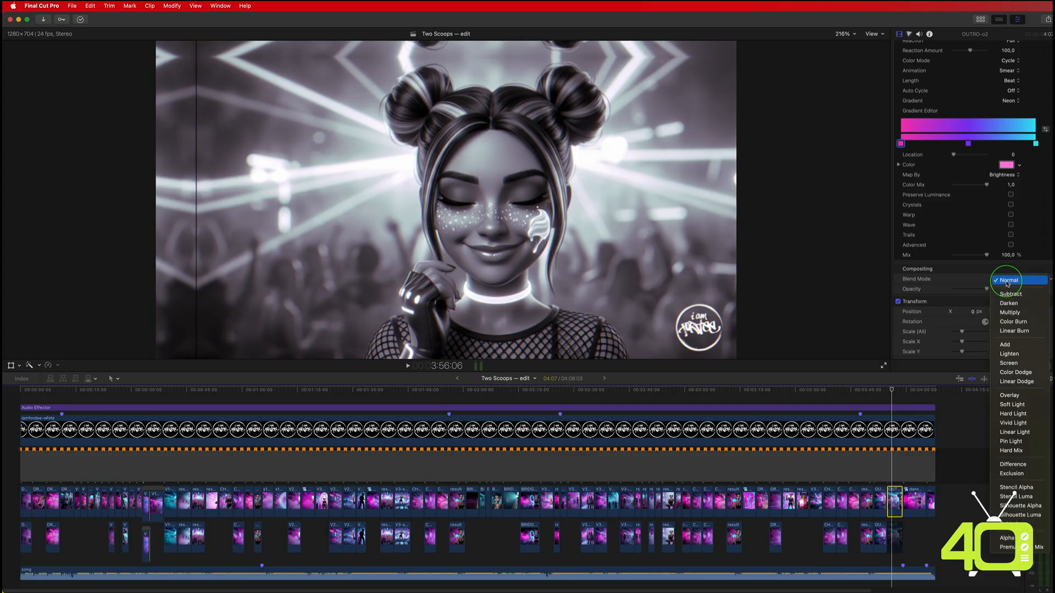
{"action": "left_click", "coordinate": [1005, 279]}
{"action": "left_click", "coordinate": [1003, 395]}
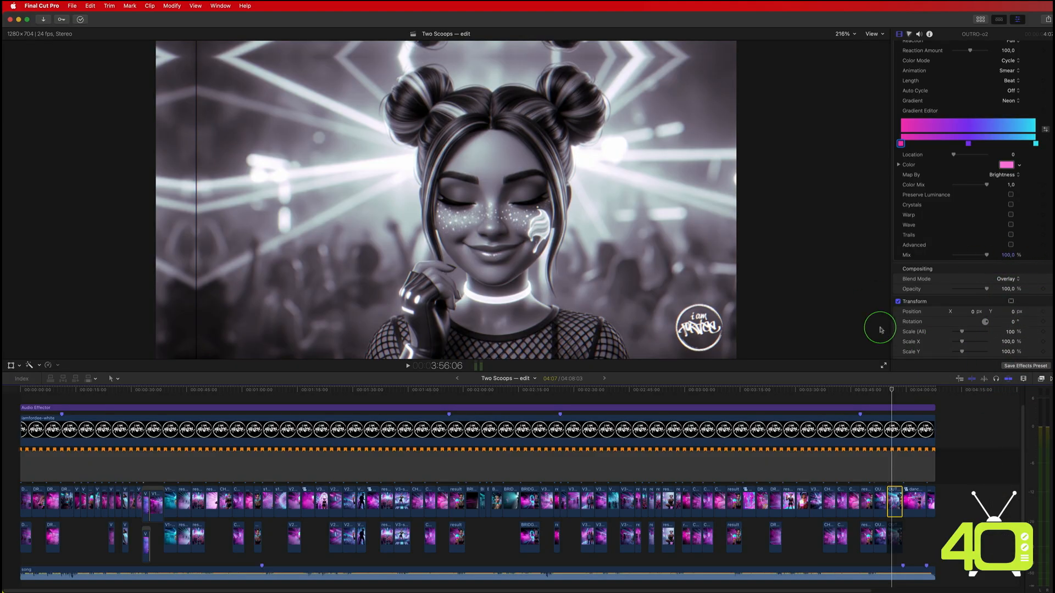
Step: Play the OUTRO-v2 section from 3:54:22 with only its upper clip enabled
{"action": "left_click_drag", "start_coordinate": [887, 390], "coordinate": [888, 393]}
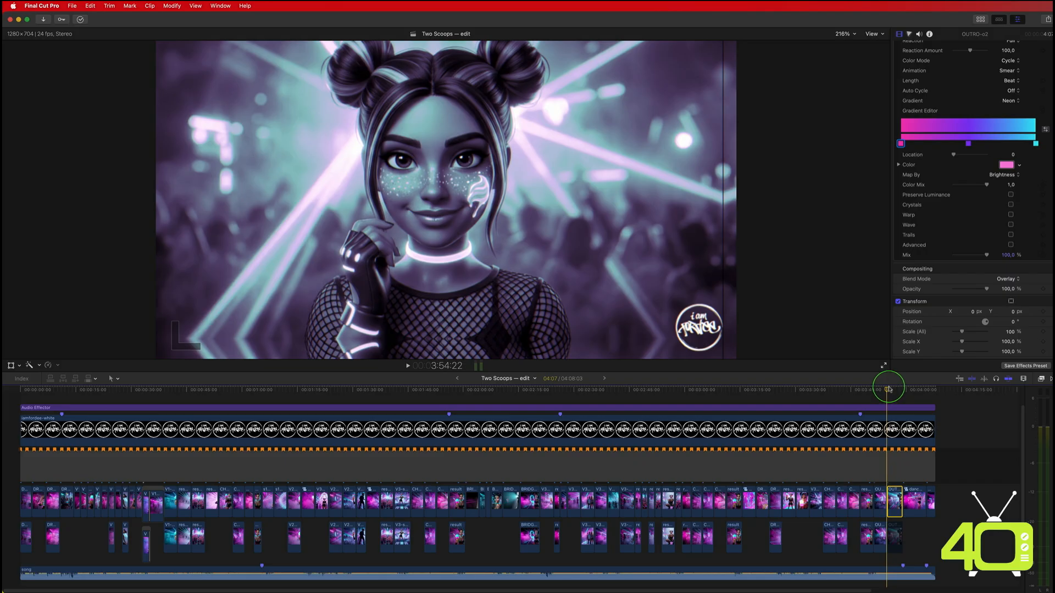
{"action": "key", "text": "space"}
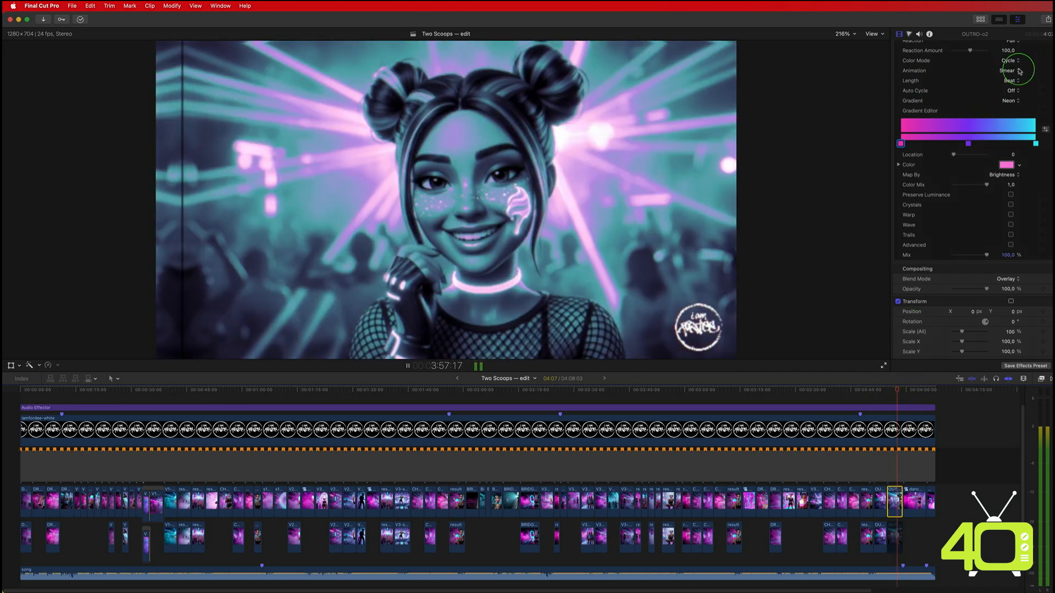
{"action": "key", "text": "space"}
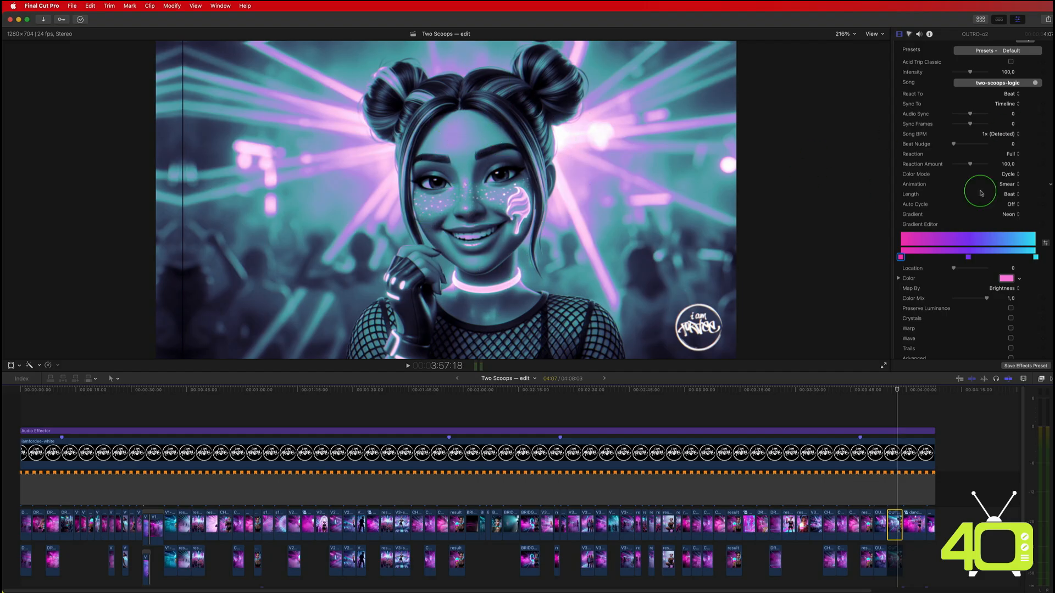
Step: Compare Acid Trip's Animation set to Off and to Smear on the upper OUTRO-v2 clip, playing each and settling on Smear
{"action": "left_click", "coordinate": [1008, 185]}
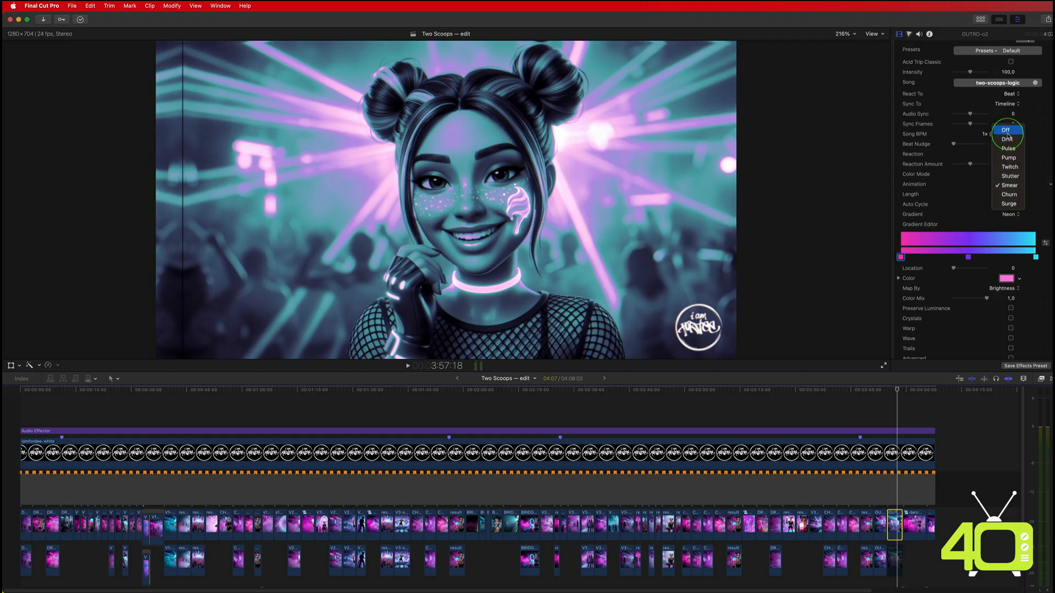
{"action": "left_click", "coordinate": [1006, 131]}
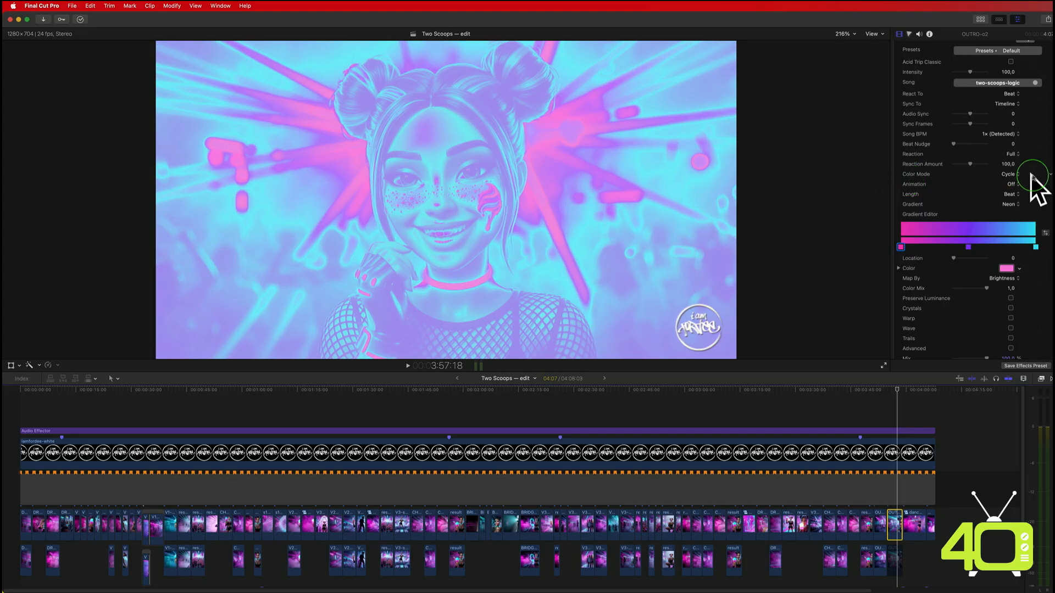
{"action": "key", "text": "slash"}
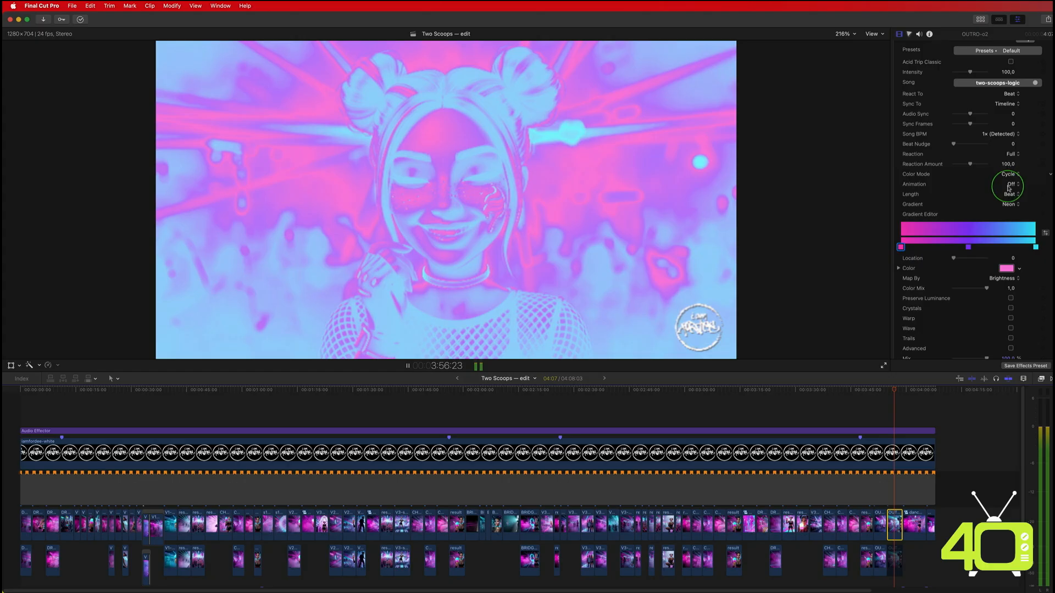
{"action": "left_click", "coordinate": [1010, 184]}
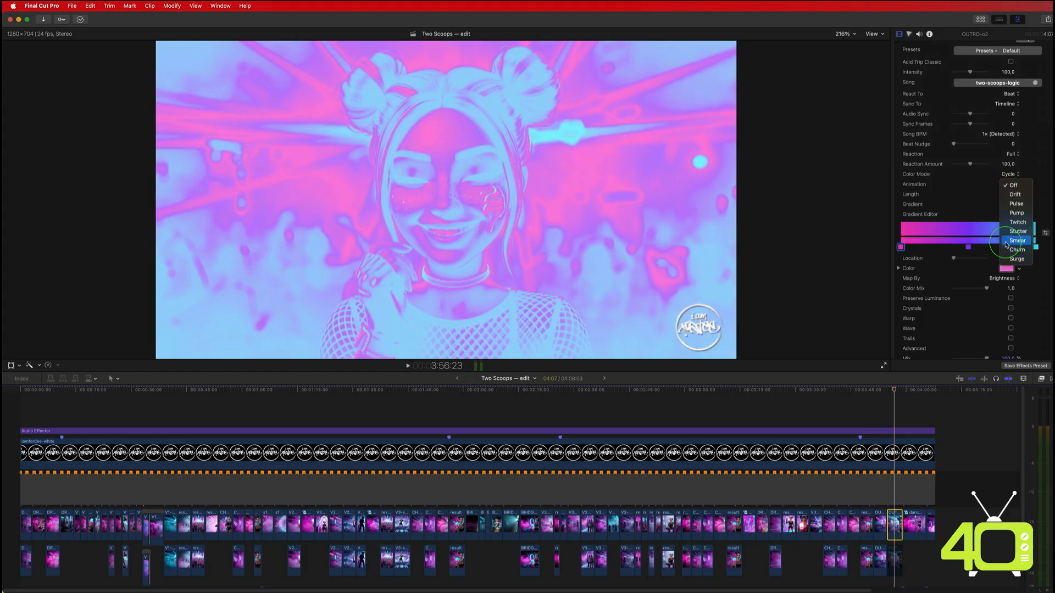
{"action": "left_click", "coordinate": [1010, 239]}
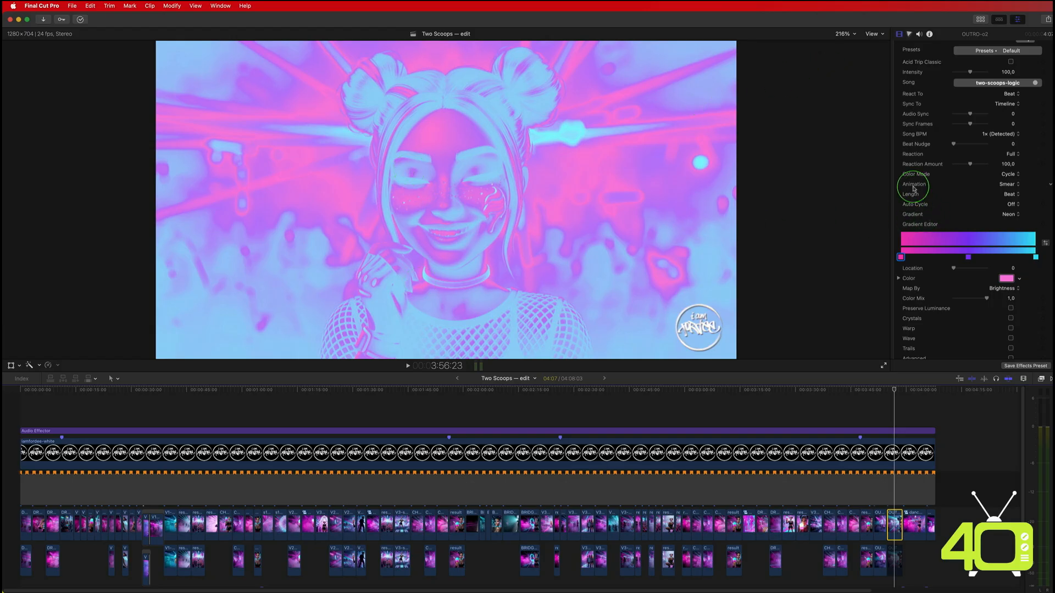
{"action": "key", "text": "space"}
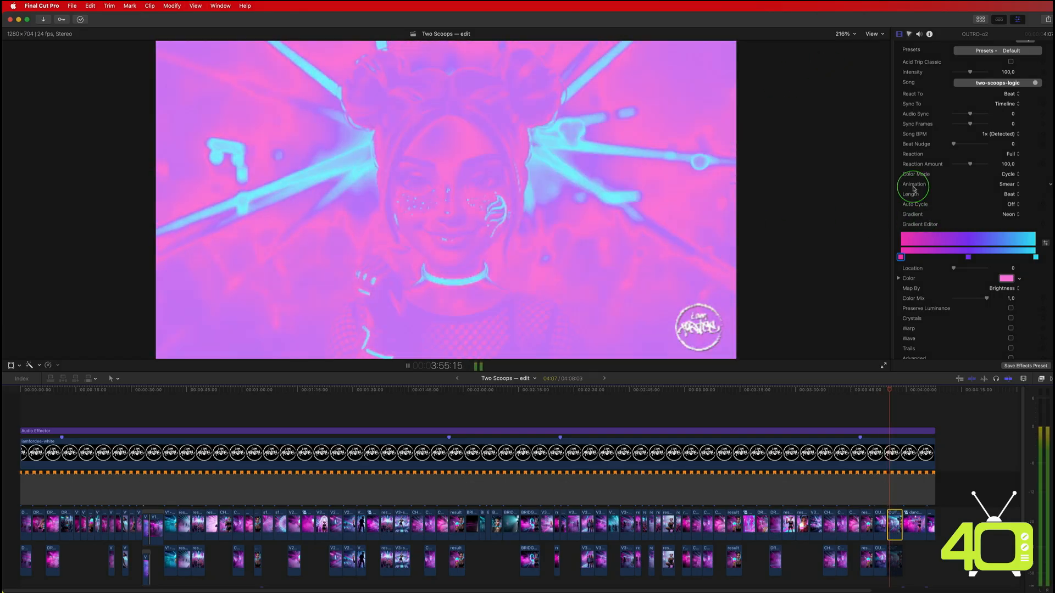
{"action": "key", "text": "space"}
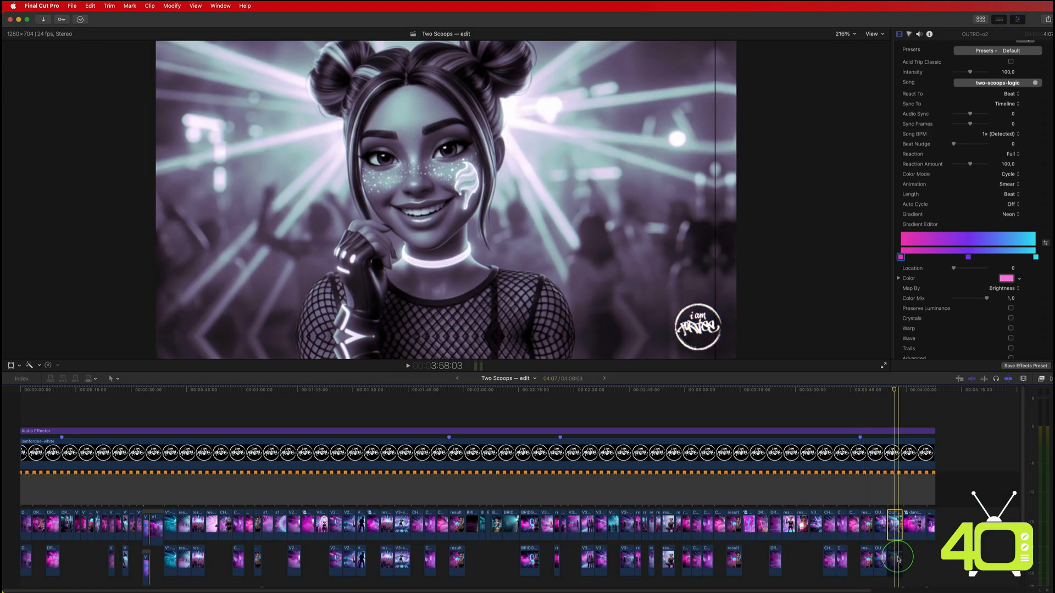
Step: Re-enable the lower OUTRO-v2 clip and play the section from 3:56:23 with both layers
{"action": "key", "text": "c"}
{"action": "key", "text": "v"}
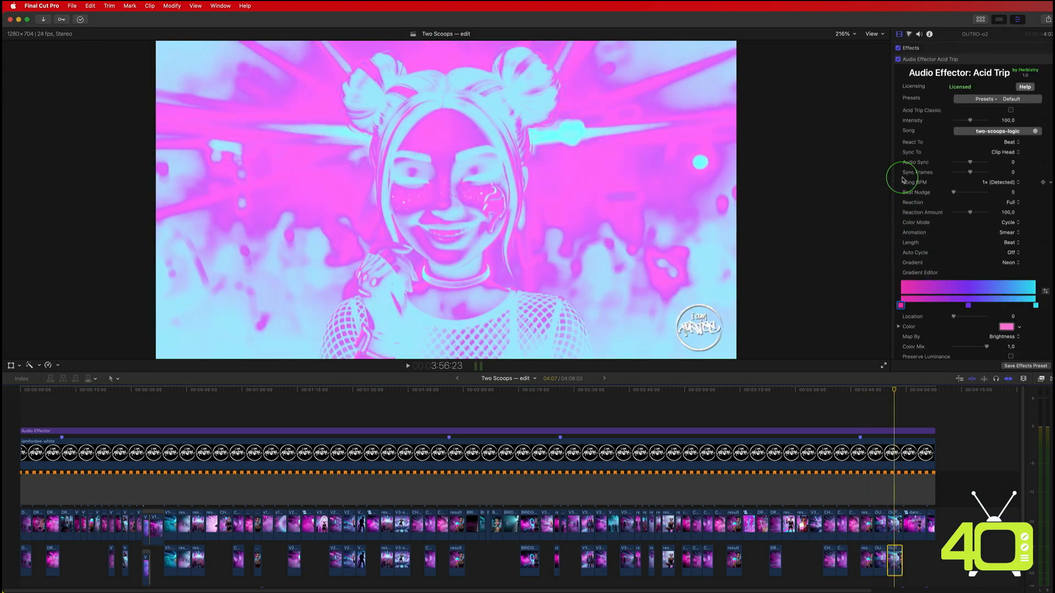
{"action": "key", "text": "space"}
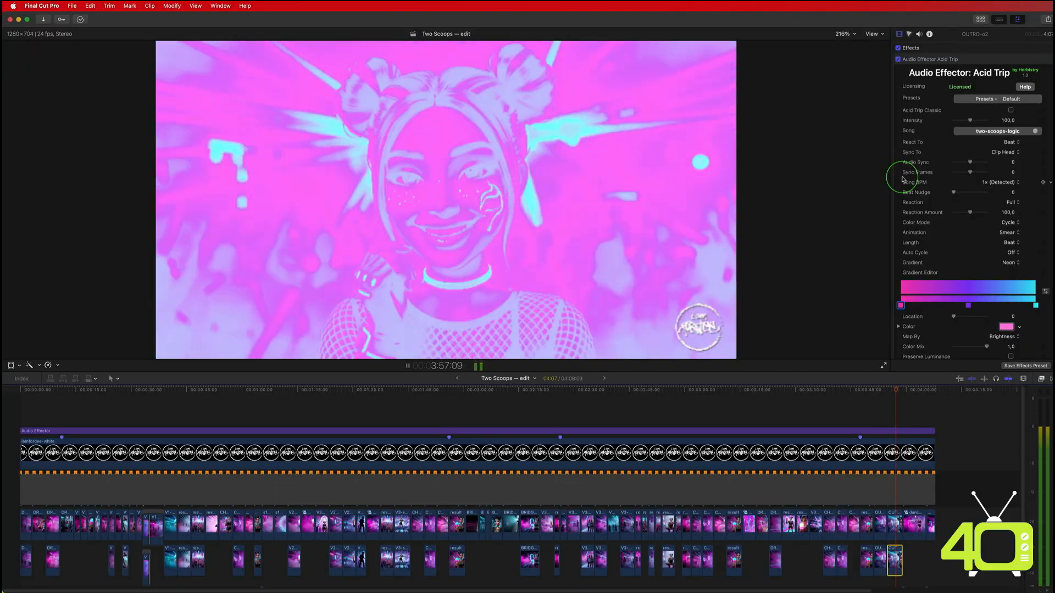
{"action": "key", "text": "space"}
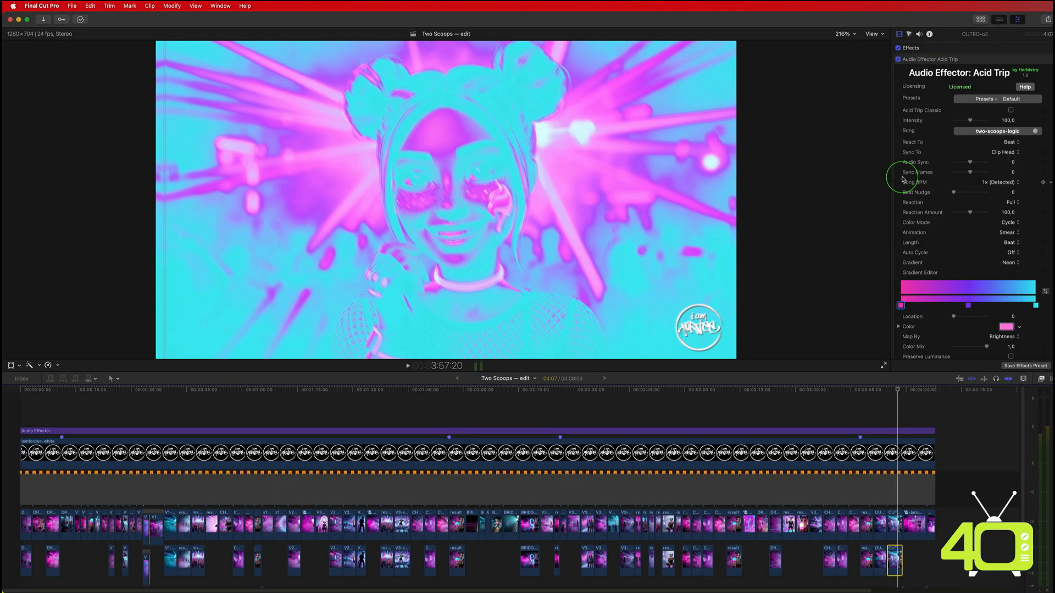
Step: Open the s16 compound clip at 1:18:18, examine the Acid Trip settings on its upper V2-s16 layer, and return to the main edit
{"action": "left_click", "coordinate": [893, 529]}
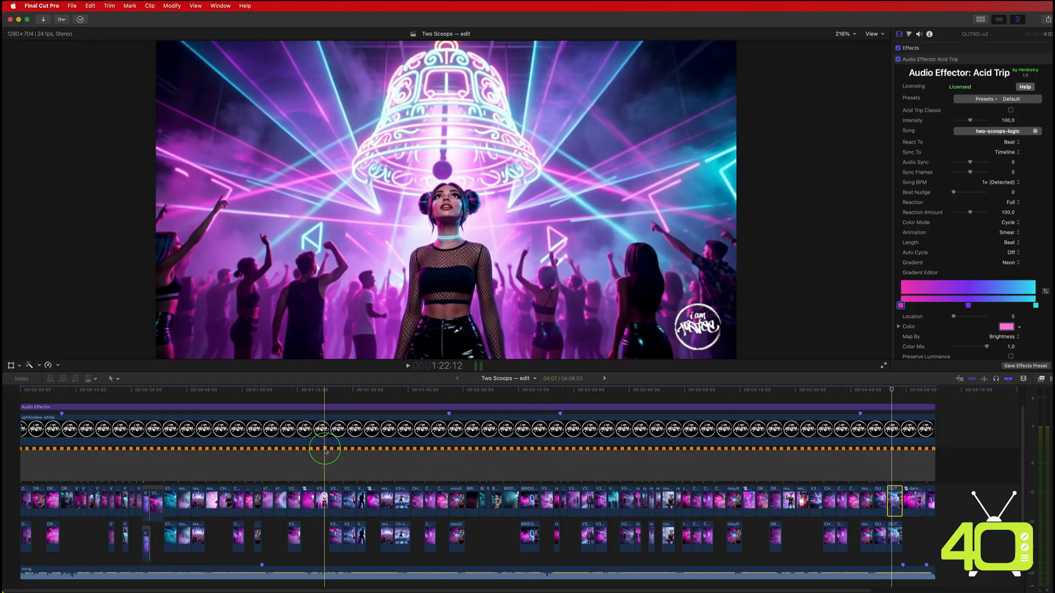
{"action": "left_click", "coordinate": [310, 389]}
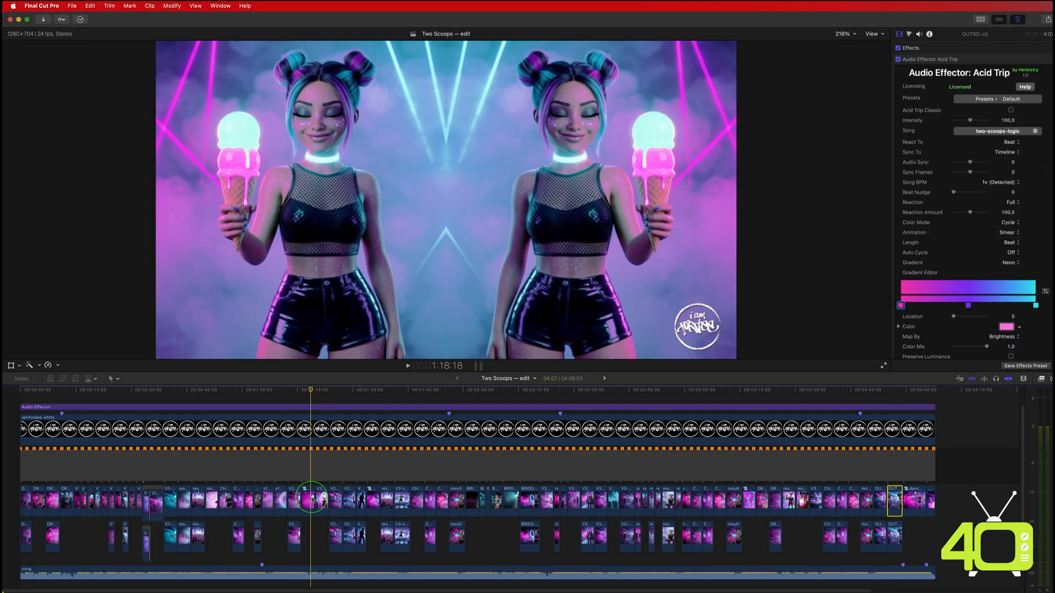
{"action": "left_click", "coordinate": [311, 499]}
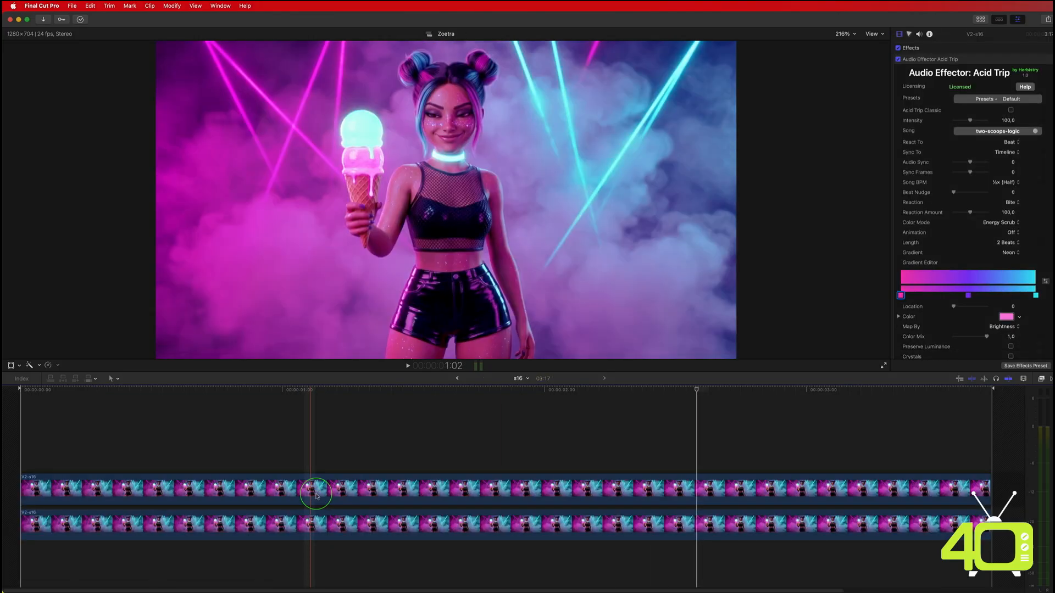
{"action": "left_click", "coordinate": [324, 488]}
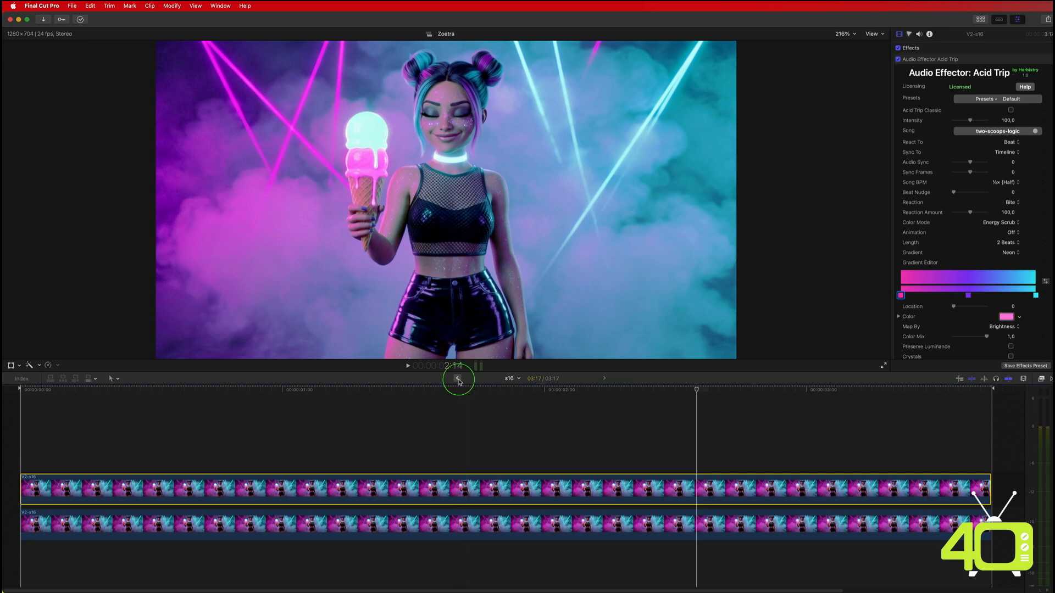
{"action": "left_click", "coordinate": [456, 379]}
Step: Replace the s16 clip's Mimic effect with a fresh Audio Effector Mimic from the Herbistry effects
{"action": "left_click", "coordinate": [307, 525]}
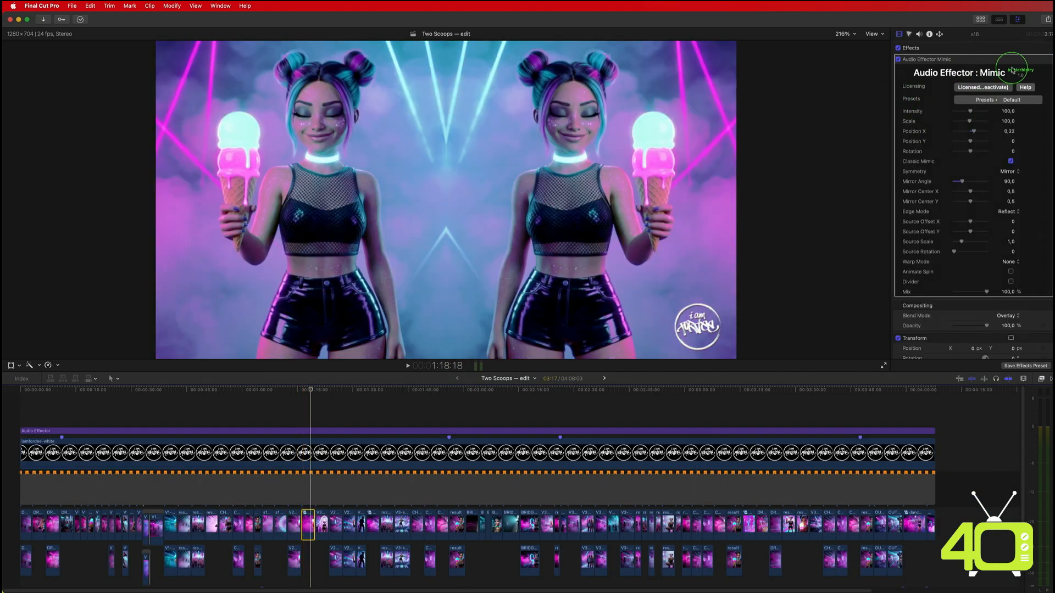
{"action": "left_click", "coordinate": [978, 62]}
{"action": "key", "text": "Delete"}
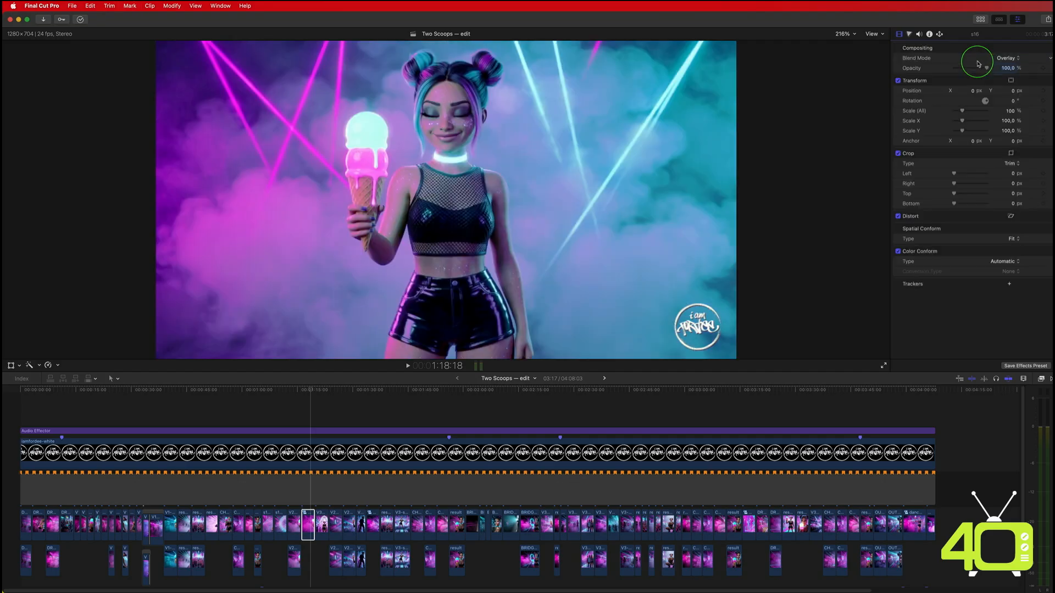
{"action": "left_click", "coordinate": [1041, 380]}
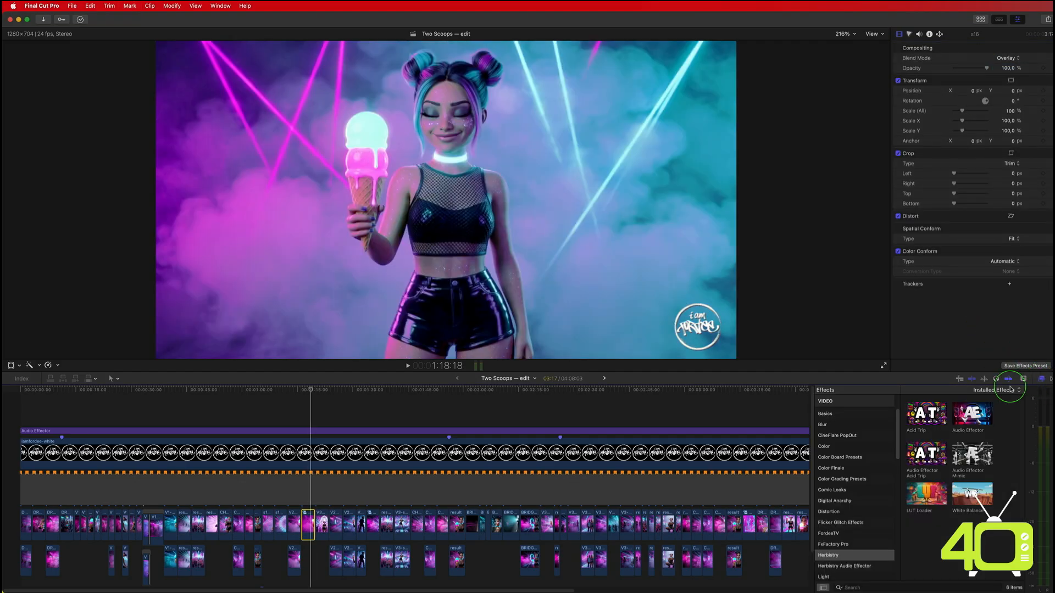
{"action": "left_click_drag", "start_coordinate": [983, 455], "coordinate": [310, 533]}
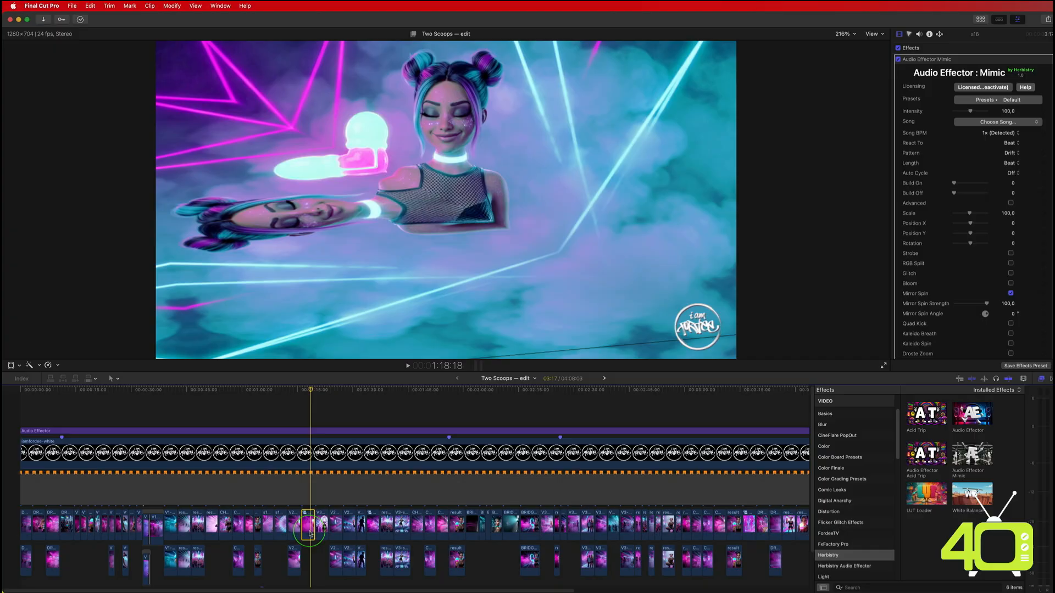
{"action": "left_click", "coordinate": [980, 381]}
{"action": "left_click", "coordinate": [1040, 380]}
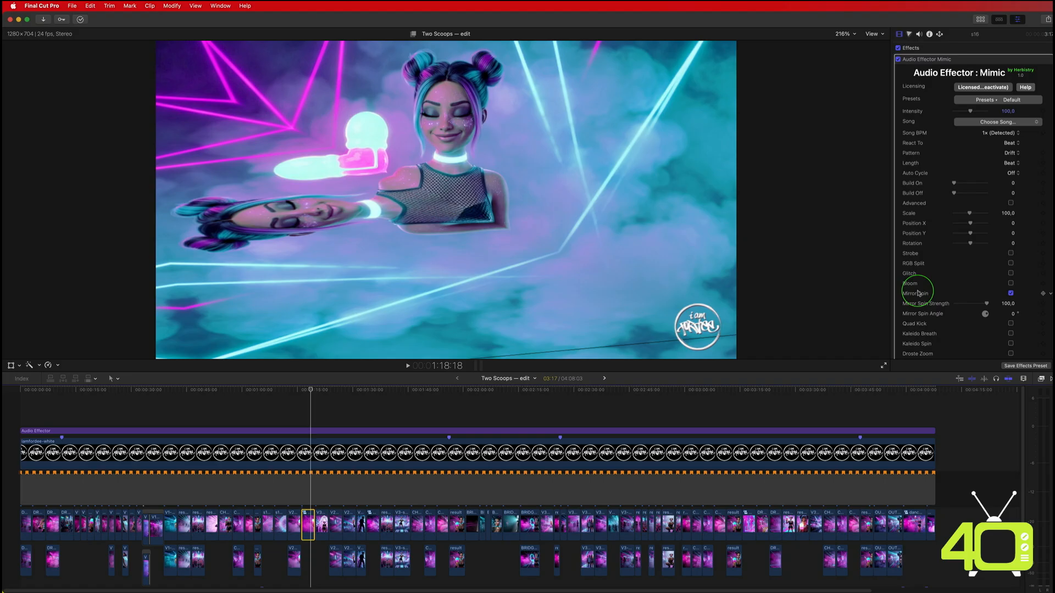
Step: Try Mimic's Mirror Spin, Quad Kick and Kaleido Breath options on the s16 clip, leaving all three disabled
{"action": "key", "text": "j"}
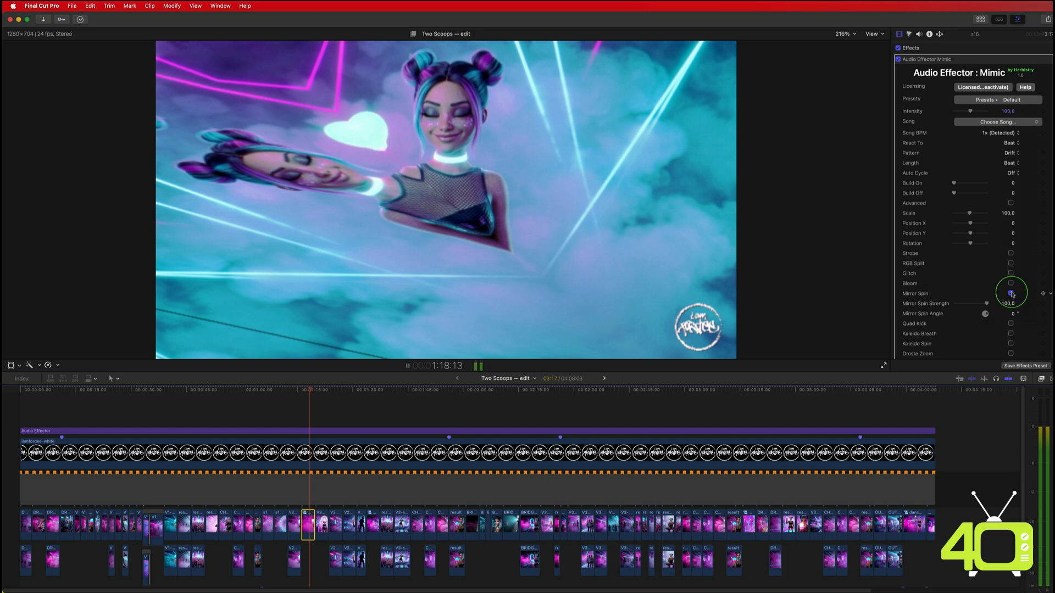
{"action": "left_click", "coordinate": [1011, 324]}
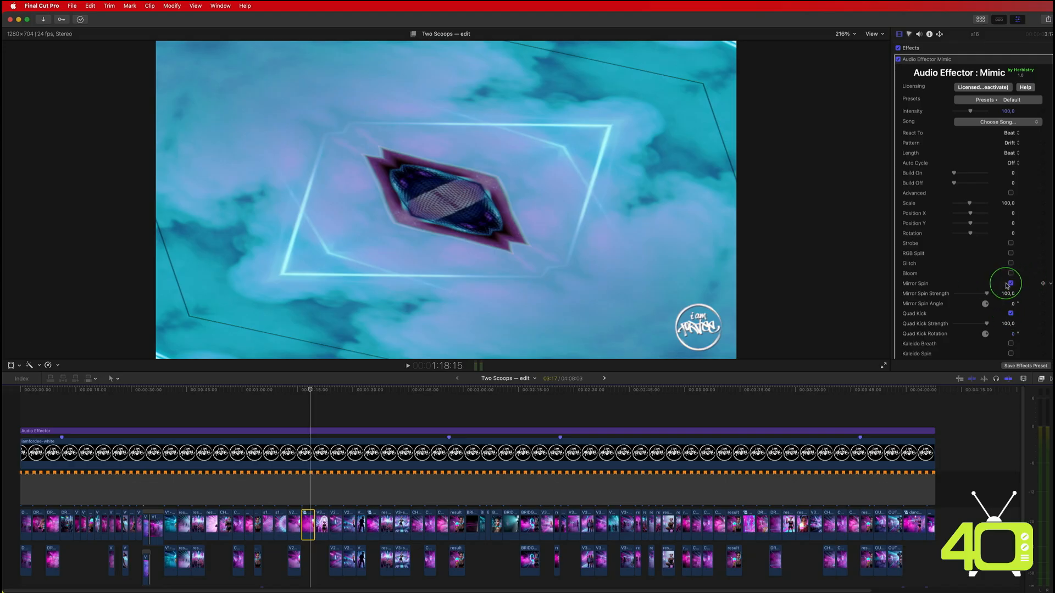
{"action": "key", "text": "space"}
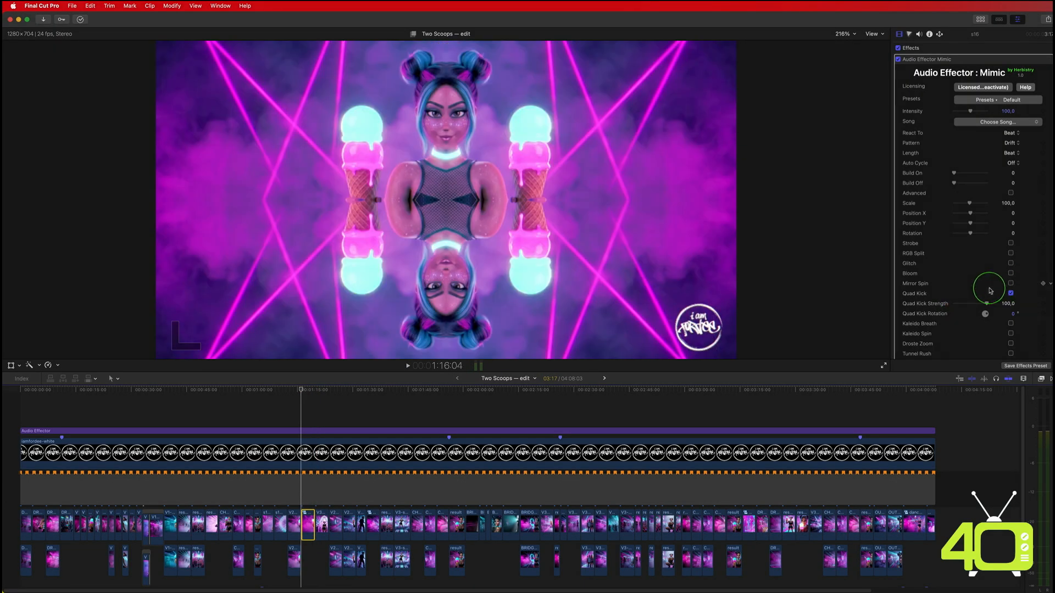
{"action": "left_click", "coordinate": [1011, 293]}
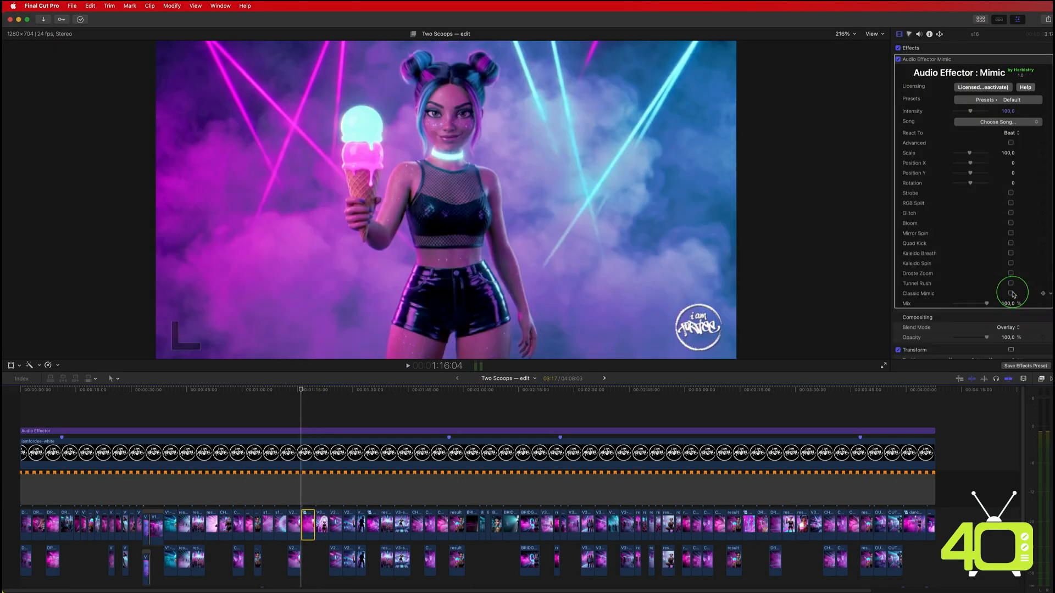
{"action": "left_click", "coordinate": [1011, 254]}
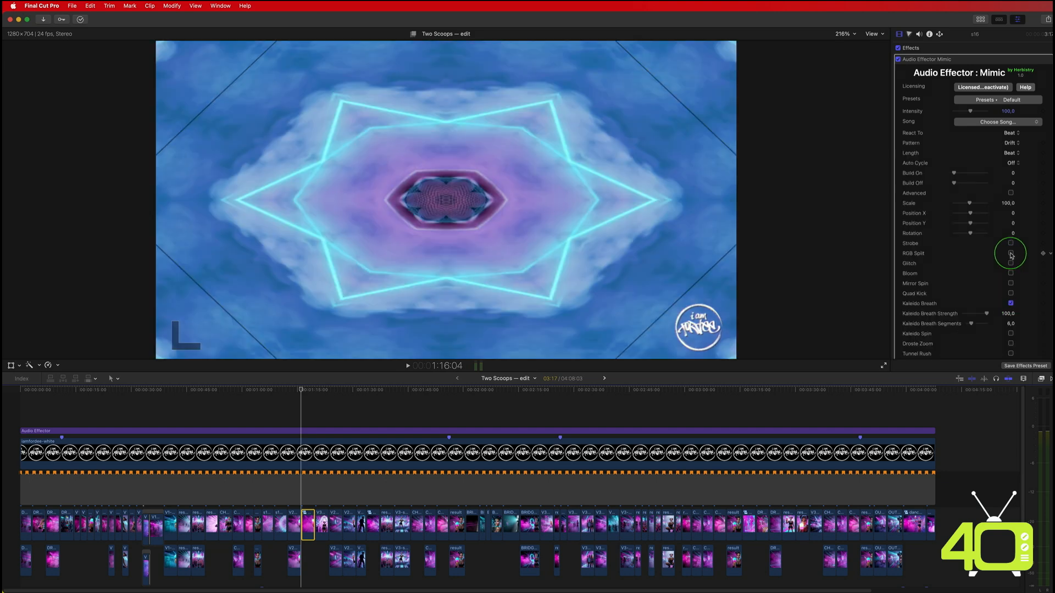
{"action": "left_click", "coordinate": [1011, 303]}
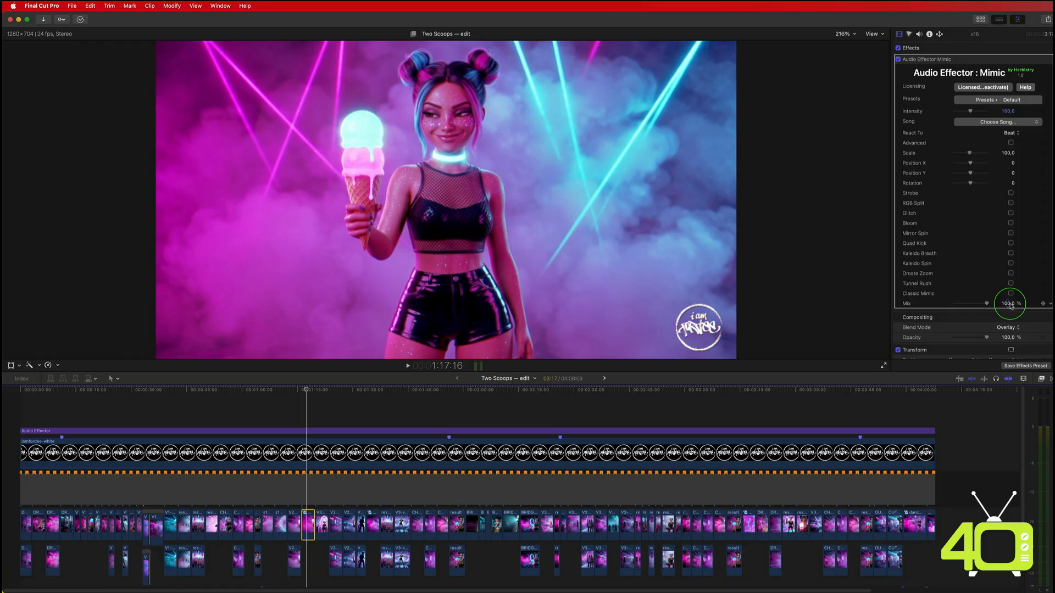
Step: Enable Droste Zoom in the s16 clip's Mimic effect, set Pattern to Frenzy, and play the section
{"action": "left_click", "coordinate": [1011, 273]}
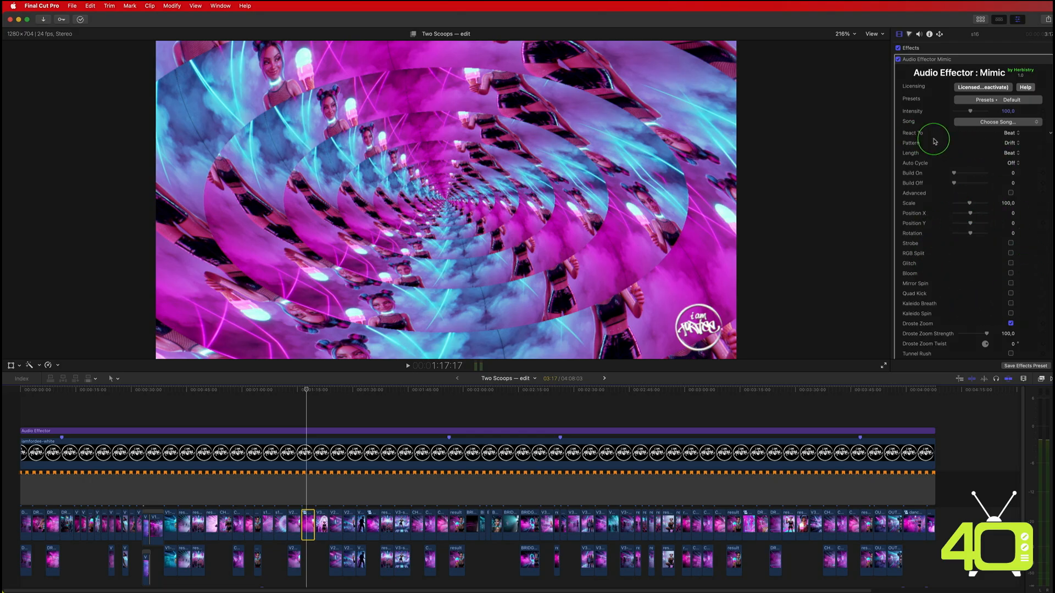
{"action": "left_click", "coordinate": [1010, 143]}
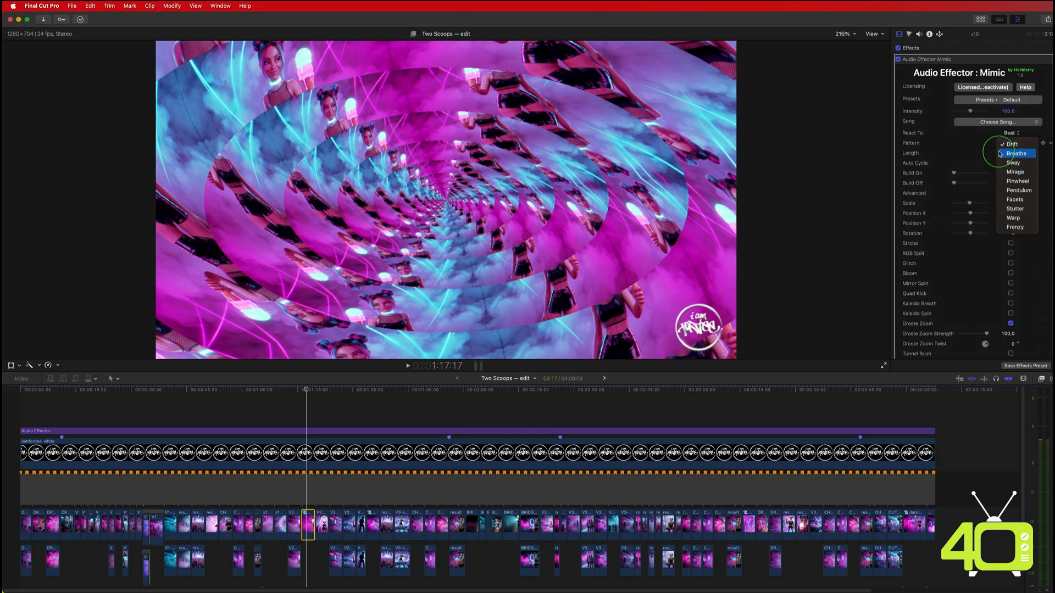
{"action": "left_click", "coordinate": [1001, 293]}
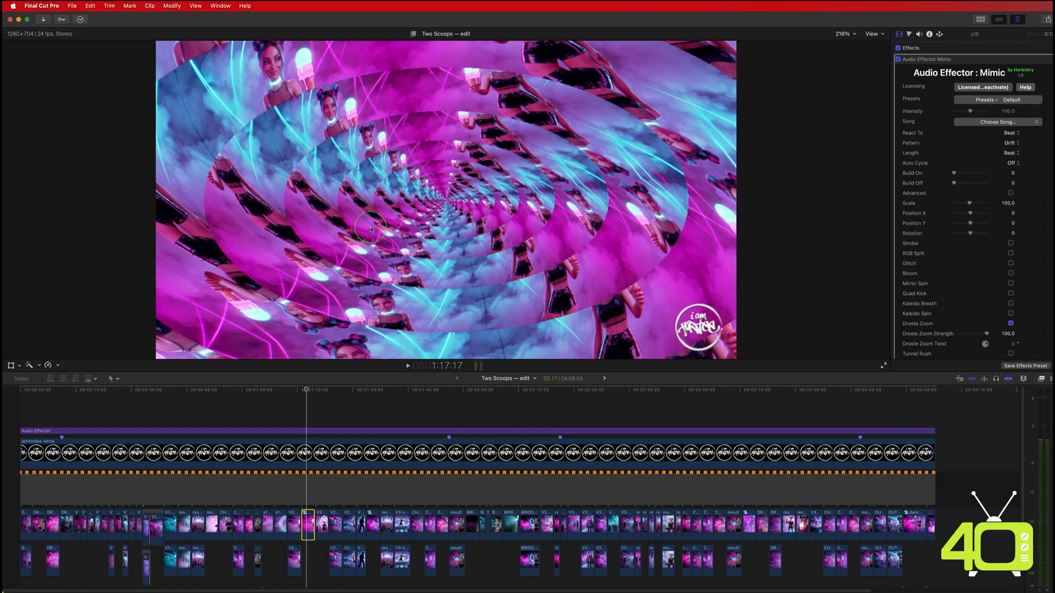
{"action": "left_click", "coordinate": [1012, 144]}
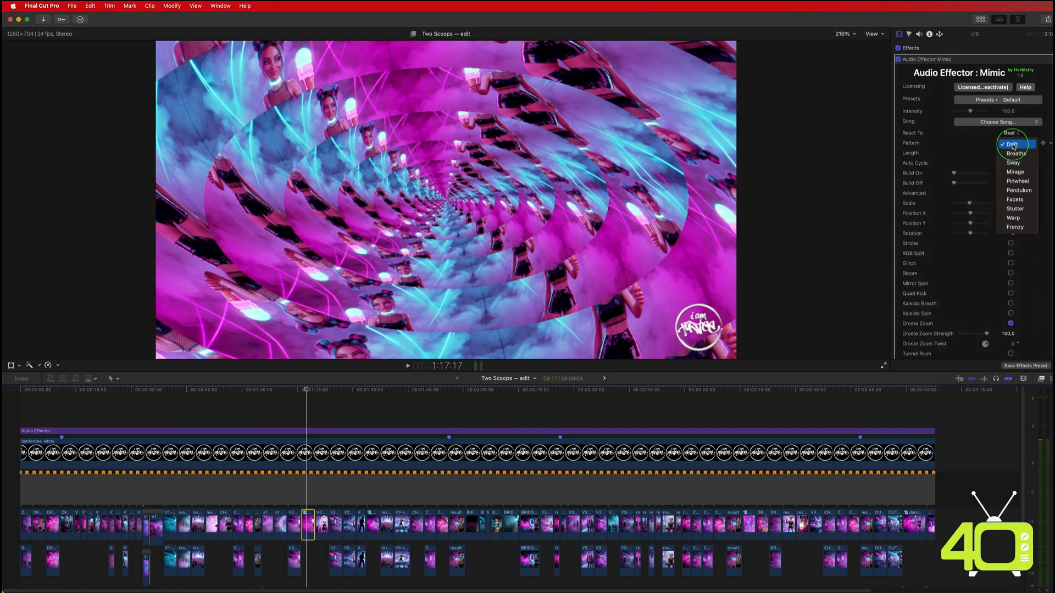
{"action": "left_click", "coordinate": [1013, 228]}
{"action": "key", "text": "space"}
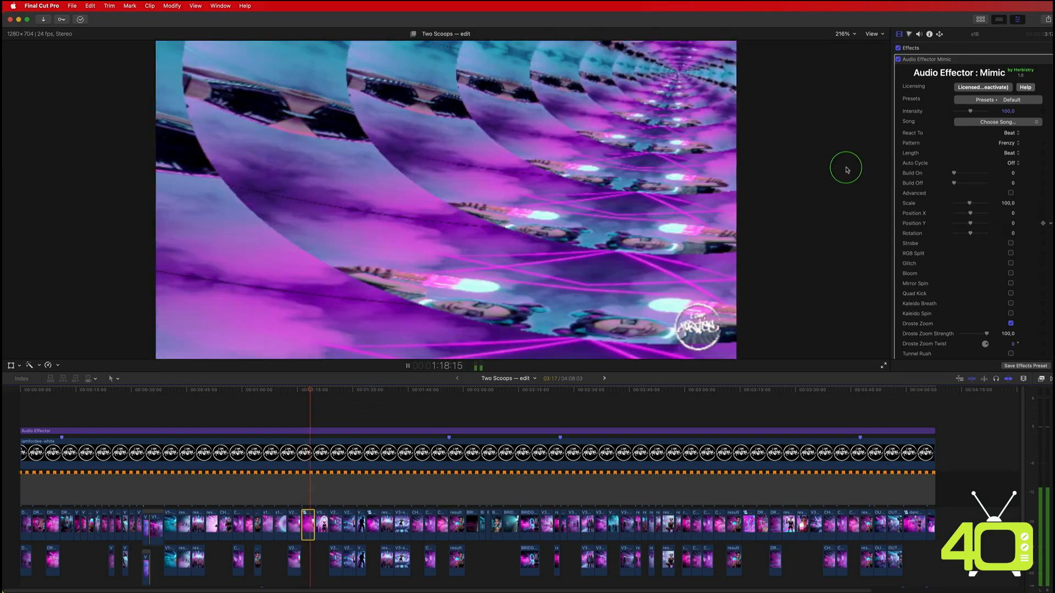
Step: Load two-scoops-logic.wav as the Mimic effect's song and play the s16 section
{"action": "left_click", "coordinate": [982, 123]}
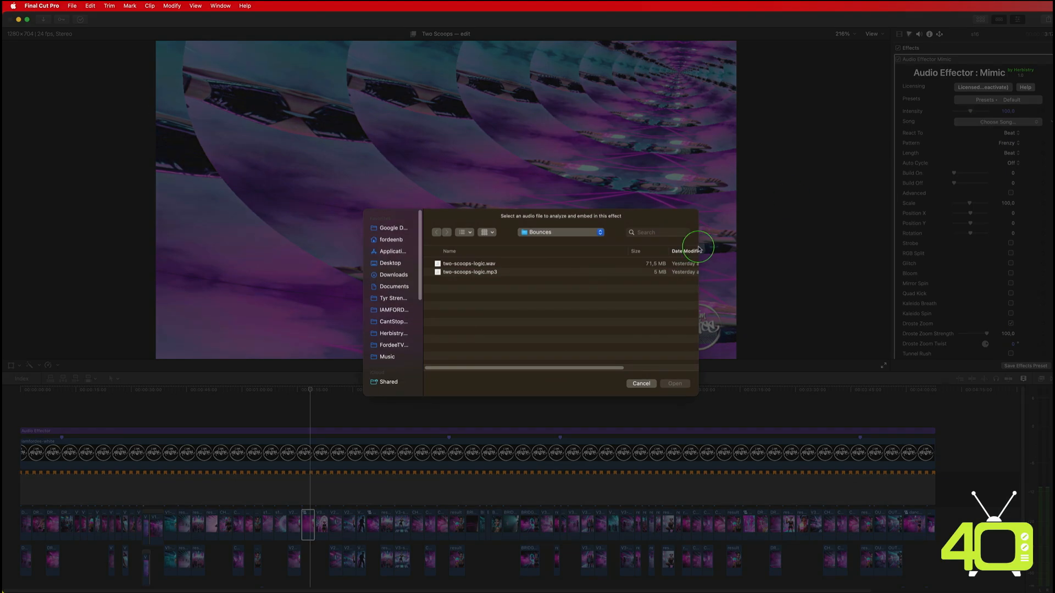
{"action": "double_click", "coordinate": [447, 263]}
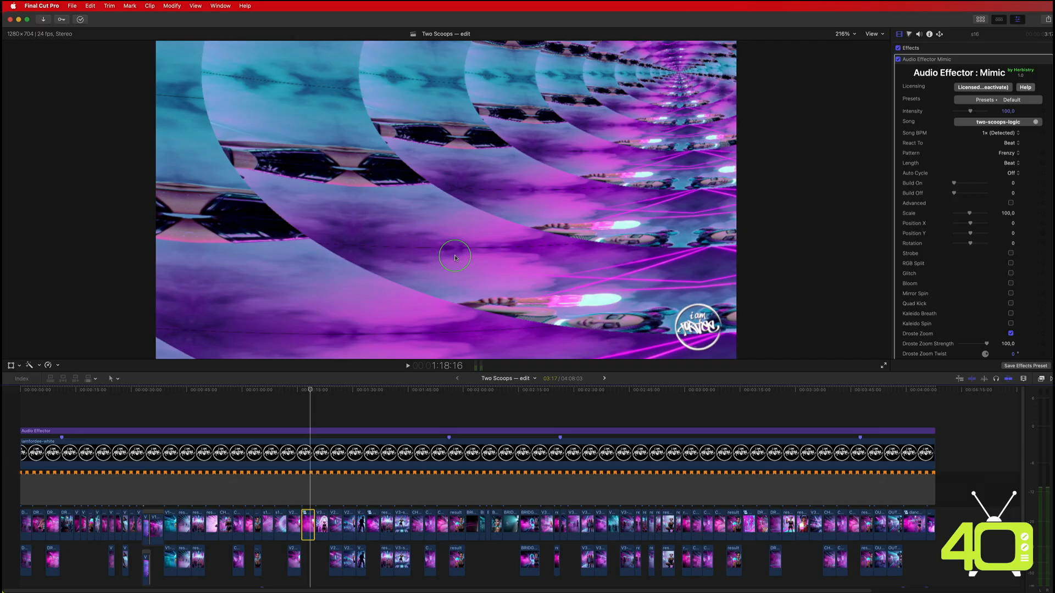
{"action": "key", "text": "space"}
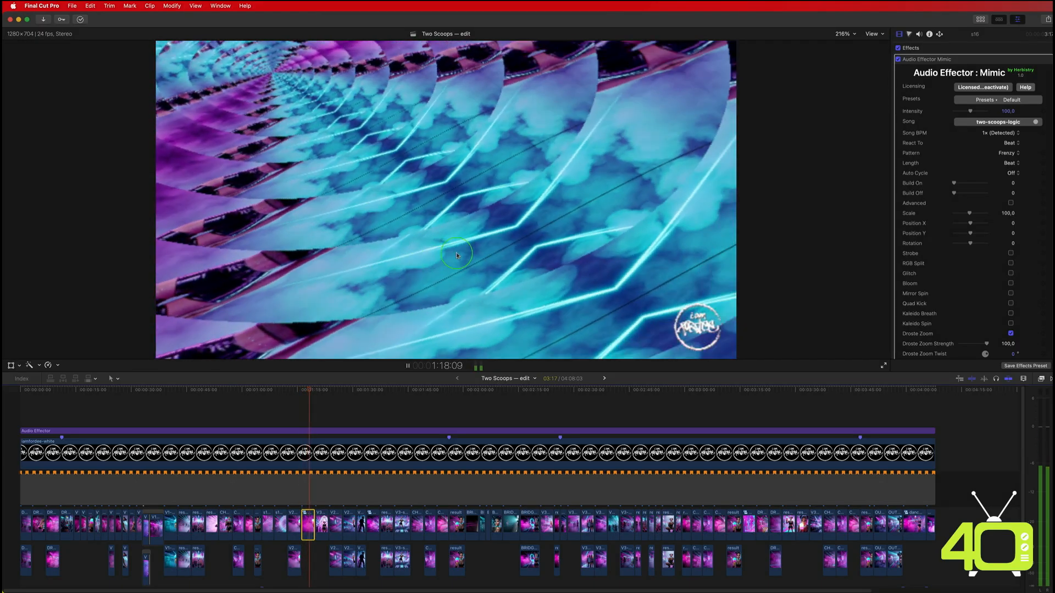
{"action": "key", "text": "space"}
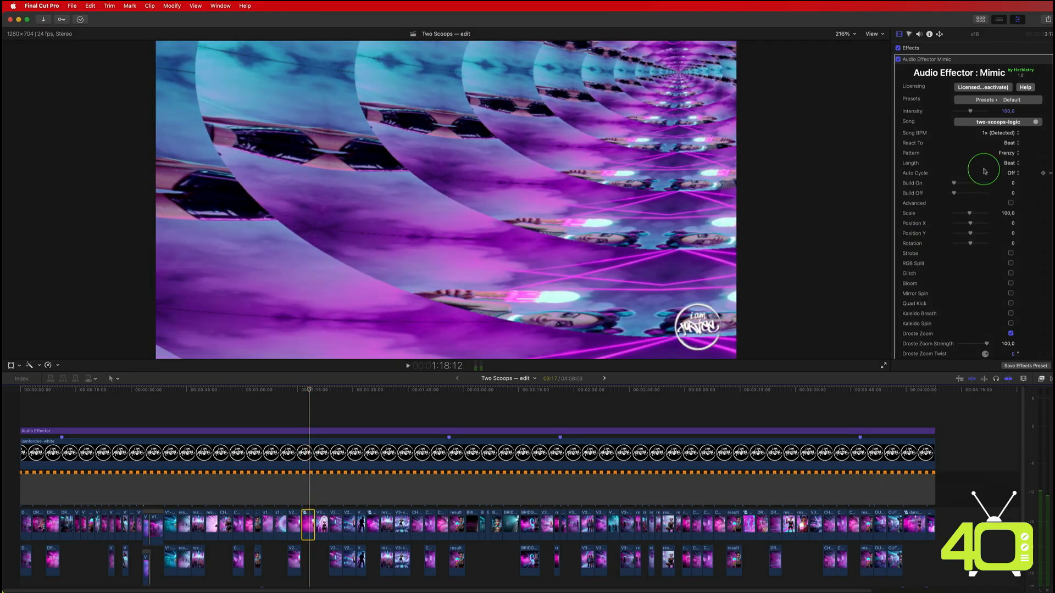
Step: Compare Mimic's Length at 1/4 Beat and Bar (4) on the s16 clip, playing each and settling on Beat
{"action": "left_click", "coordinate": [1015, 168]}
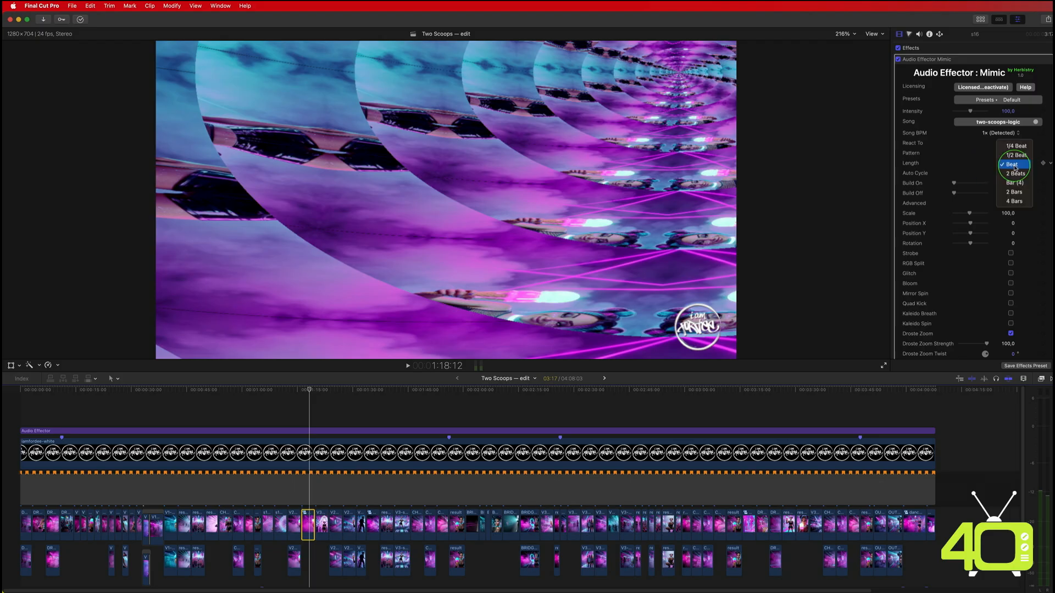
{"action": "left_click", "coordinate": [1012, 149]}
{"action": "key", "text": "j"}
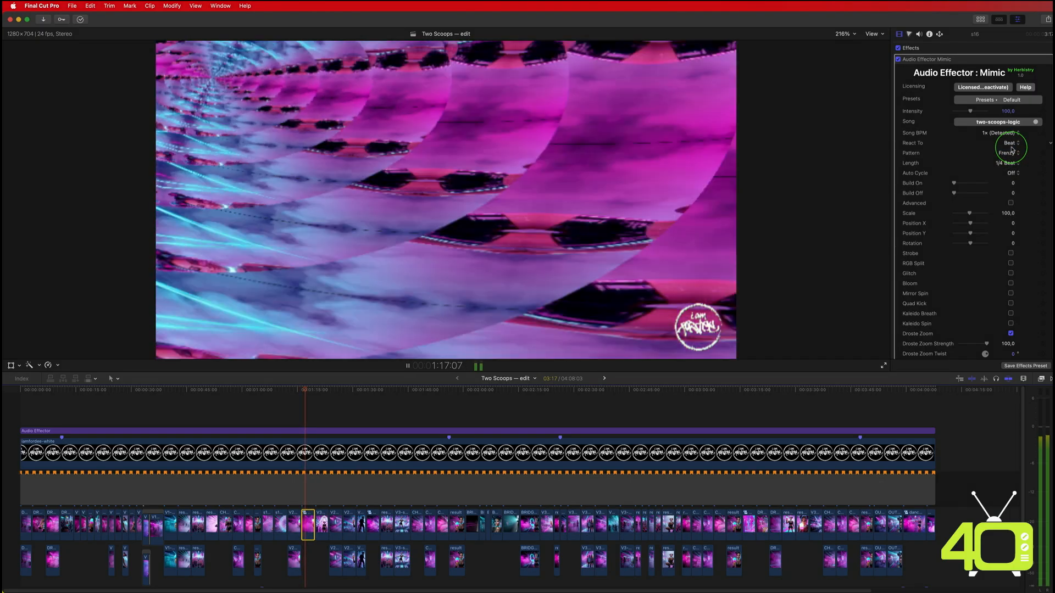
{"action": "left_click", "coordinate": [1003, 167]}
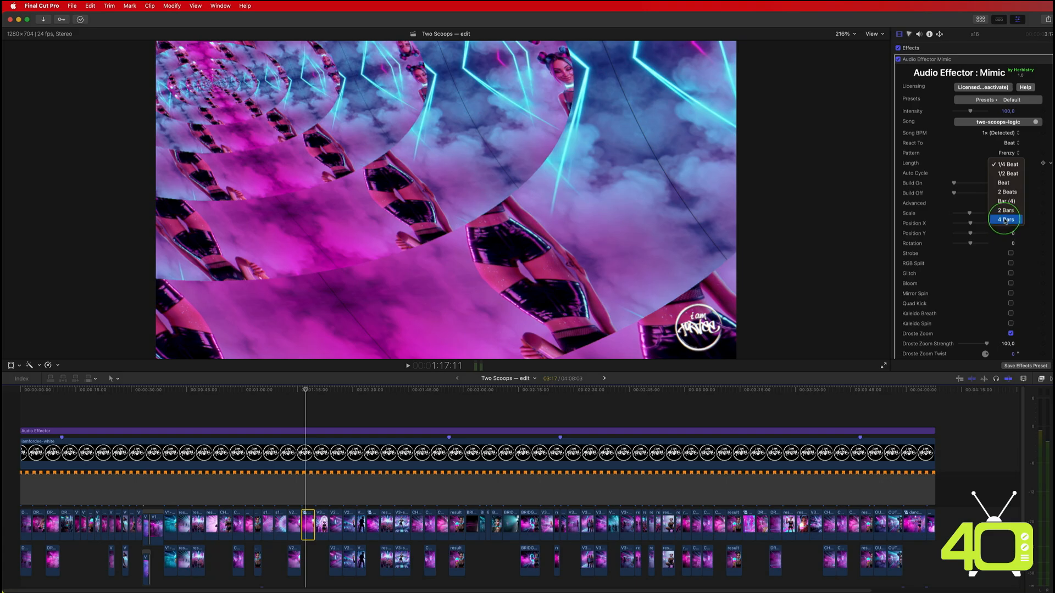
{"action": "left_click", "coordinate": [1006, 202]}
{"action": "key", "text": "j"}
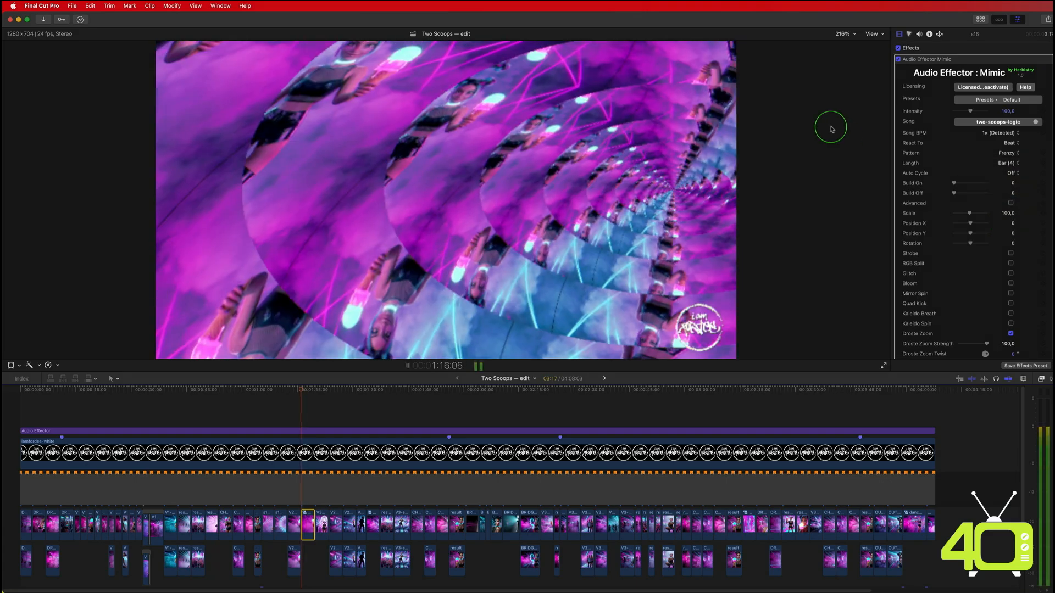
{"action": "key", "text": "l"}
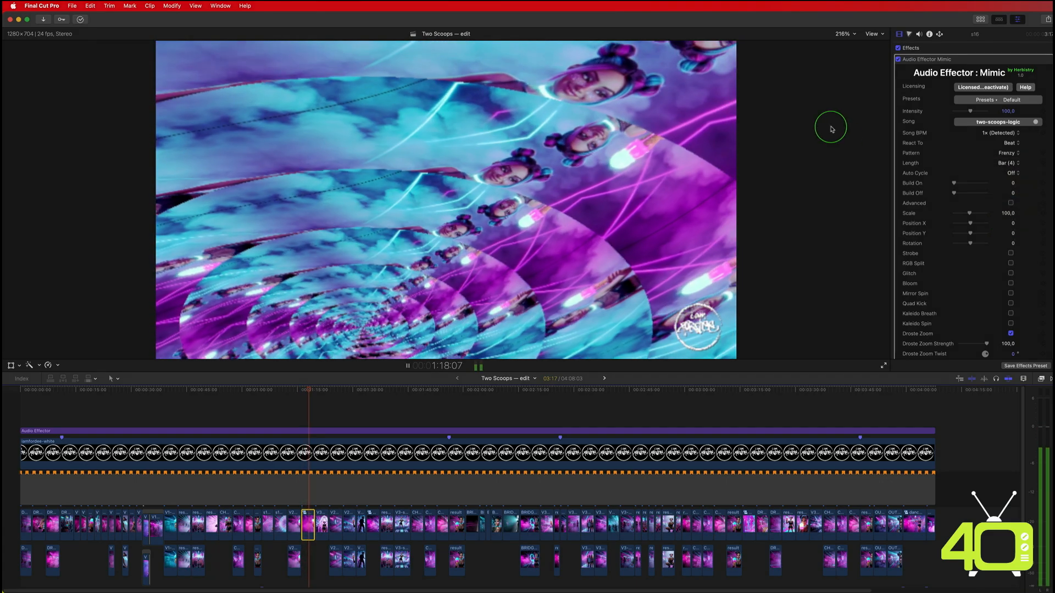
{"action": "key", "text": "k"}
{"action": "left_click", "coordinate": [1007, 163]}
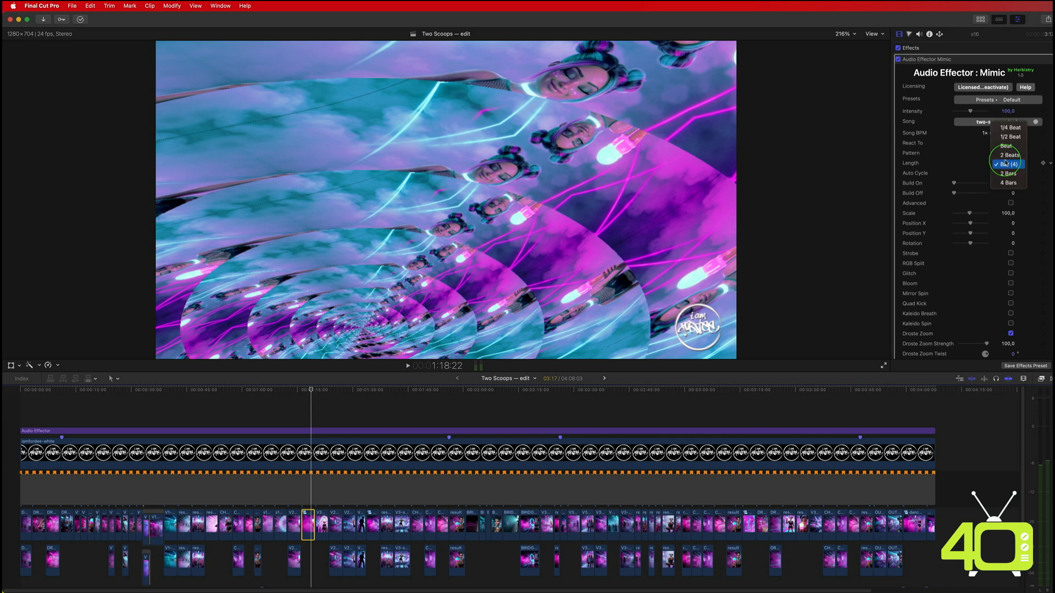
{"action": "left_click", "coordinate": [1006, 146]}
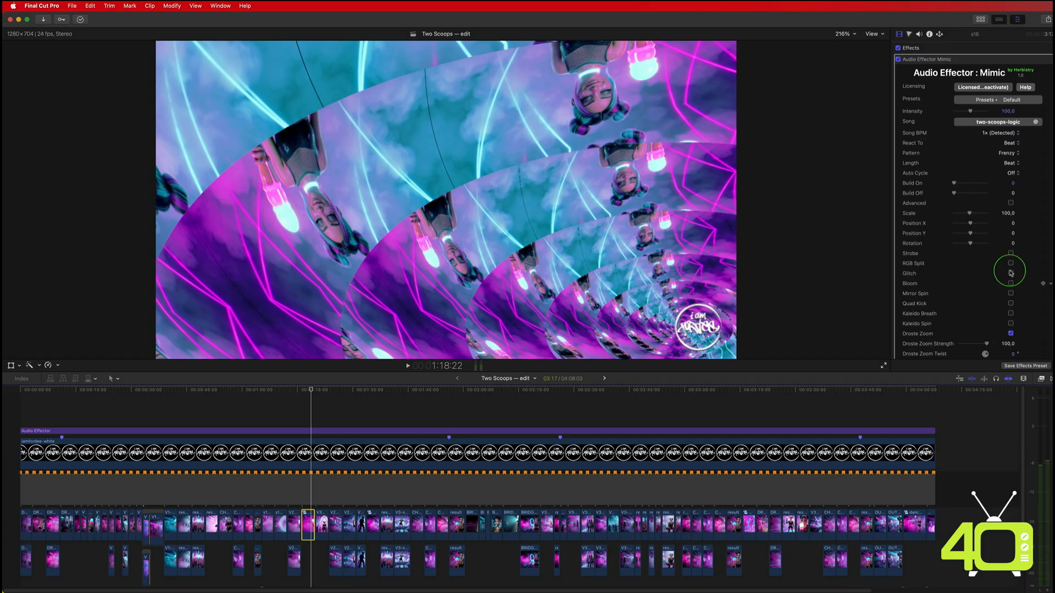
Step: Add Kaleido Spin, Kaleido Breath and Quad Kick to the s16 clip's Mimic effect and play the combination
{"action": "left_click", "coordinate": [1011, 324]}
{"action": "left_click", "coordinate": [1011, 314]}
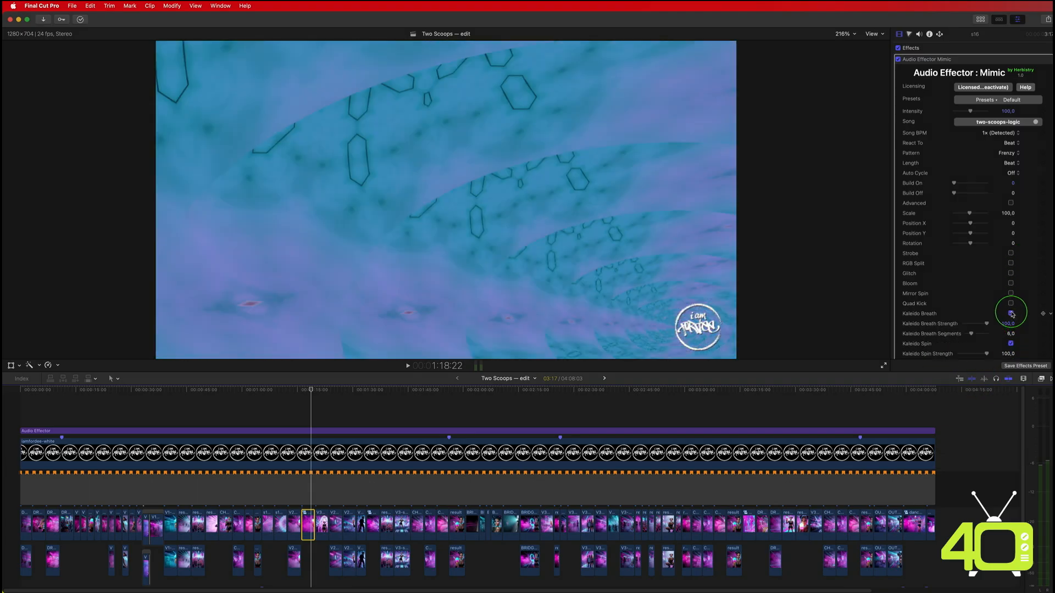
{"action": "left_click", "coordinate": [1011, 303]}
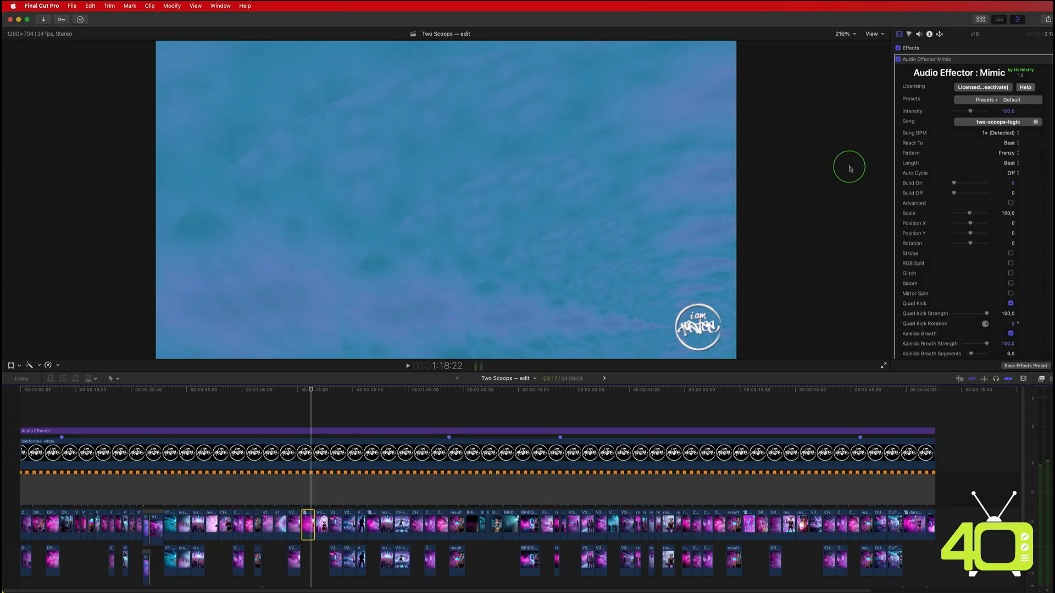
{"action": "key", "text": "space"}
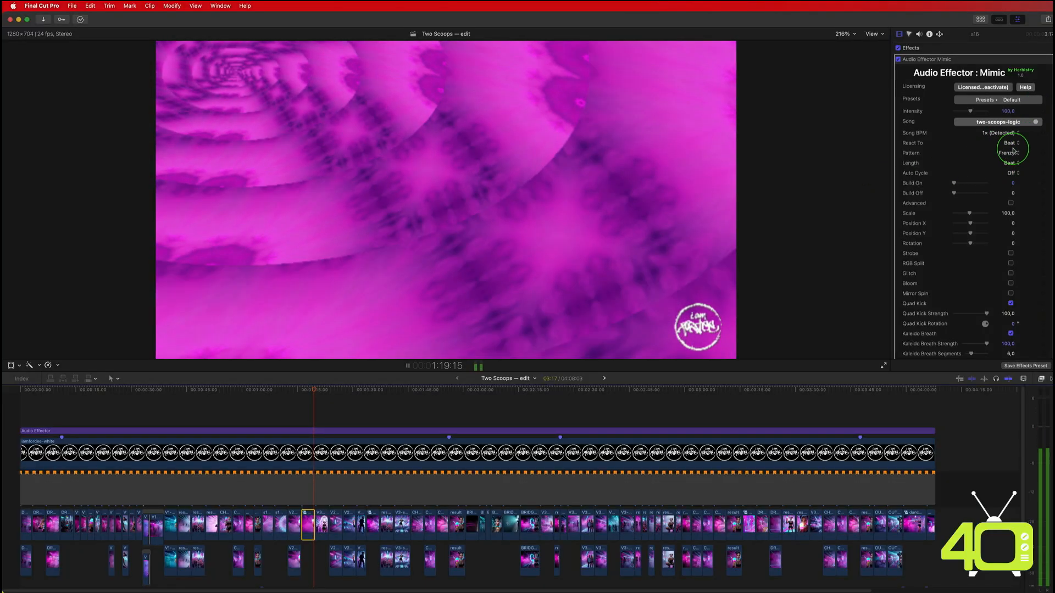
{"action": "key", "text": "space"}
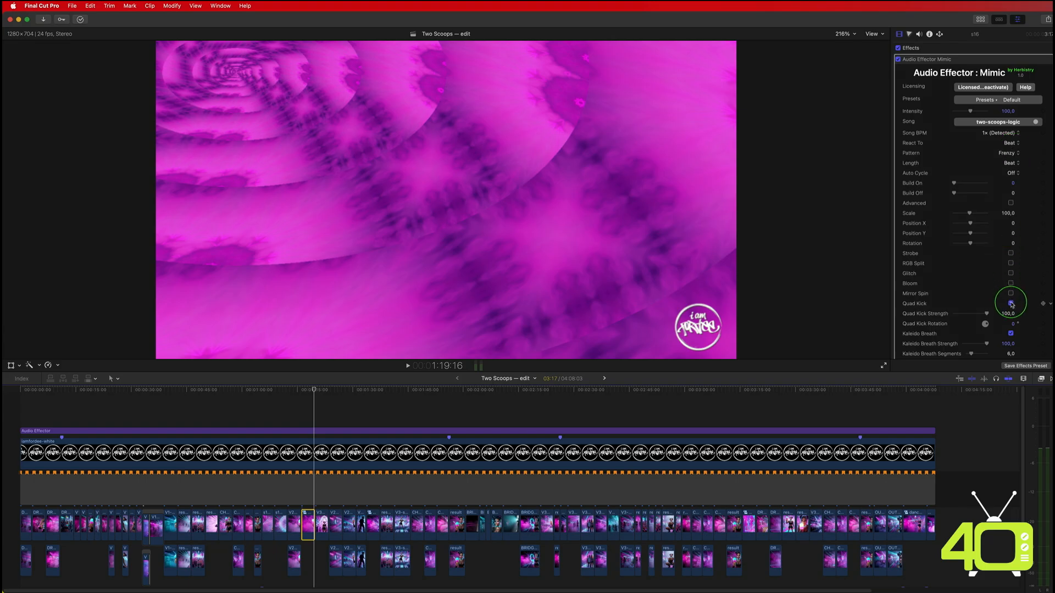
Step: Enable Classic Mimic in the s16 clip's Mimic effect
{"action": "scroll", "coordinate": [1011, 300], "scroll_direction": "down", "scroll_amount": 3}
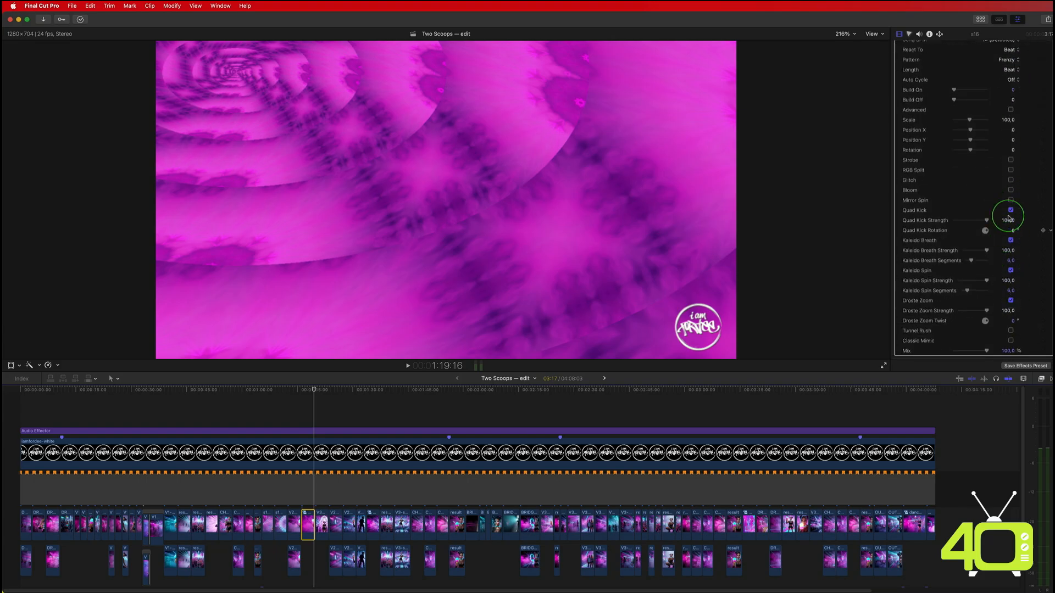
{"action": "left_click", "coordinate": [1011, 340]}
{"action": "scroll", "coordinate": [978, 250], "scroll_direction": "up", "scroll_amount": 3}
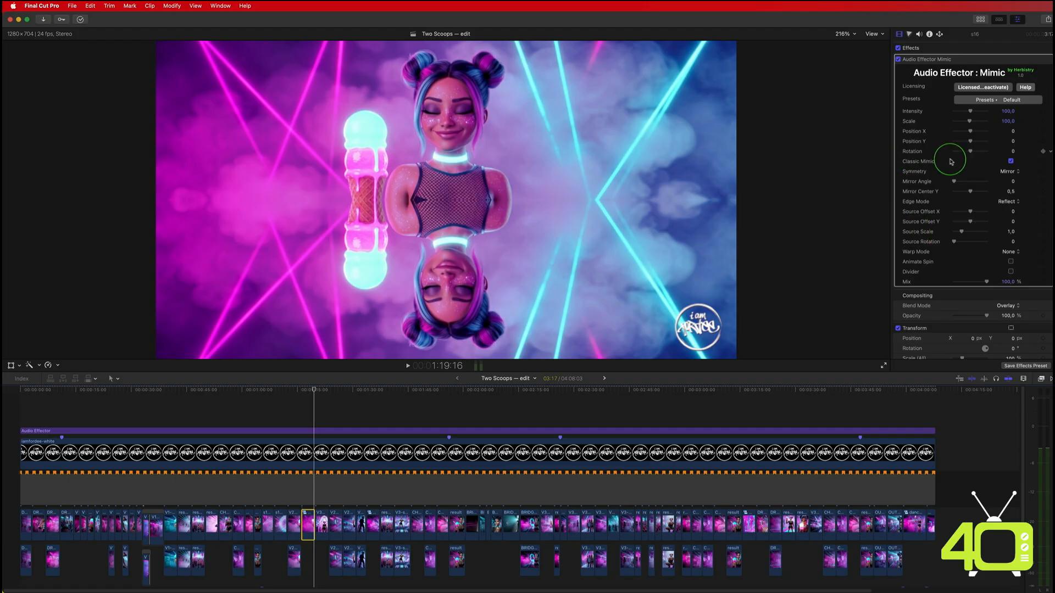
Step: Compare Classic Mimic's Quad and Kaleidoscope symmetries, trying Kaleidoscope with 7 segments, and return Symmetry to Mirror
{"action": "left_click", "coordinate": [1013, 172]}
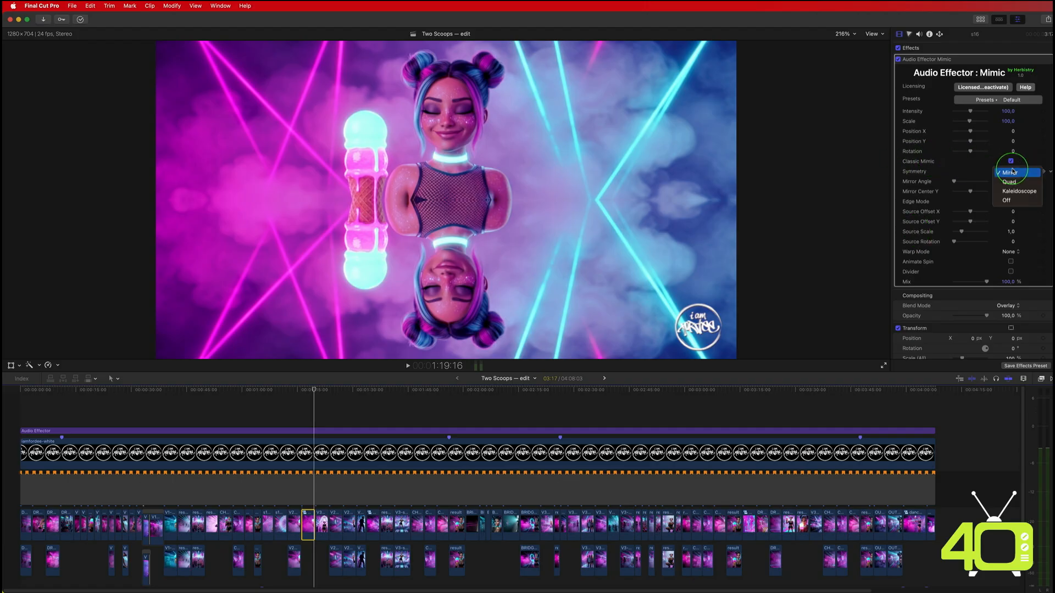
{"action": "left_click", "coordinate": [1006, 182]}
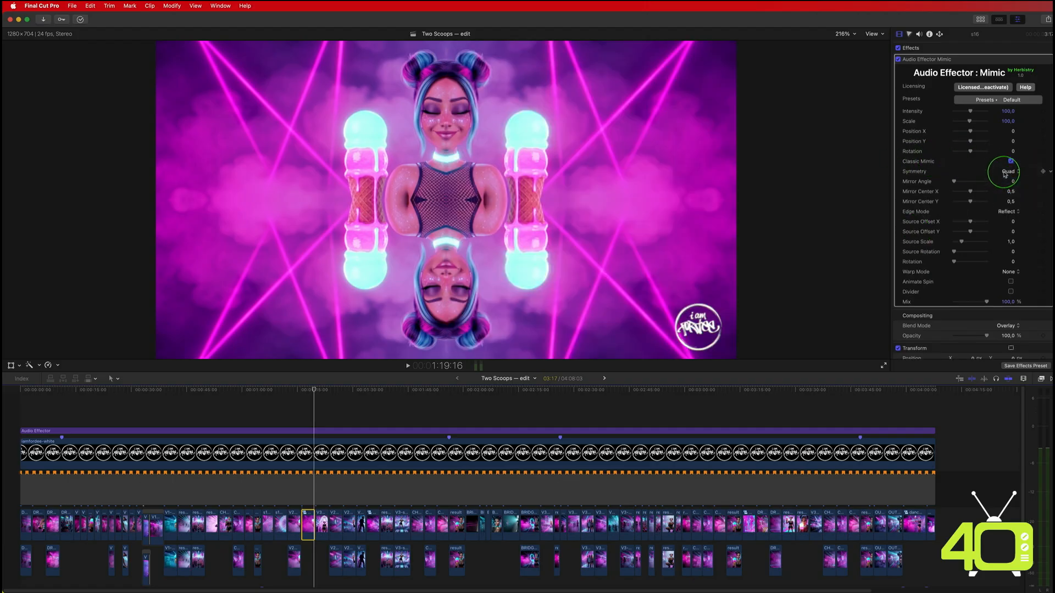
{"action": "left_click", "coordinate": [1008, 171]}
{"action": "left_click", "coordinate": [1003, 182]}
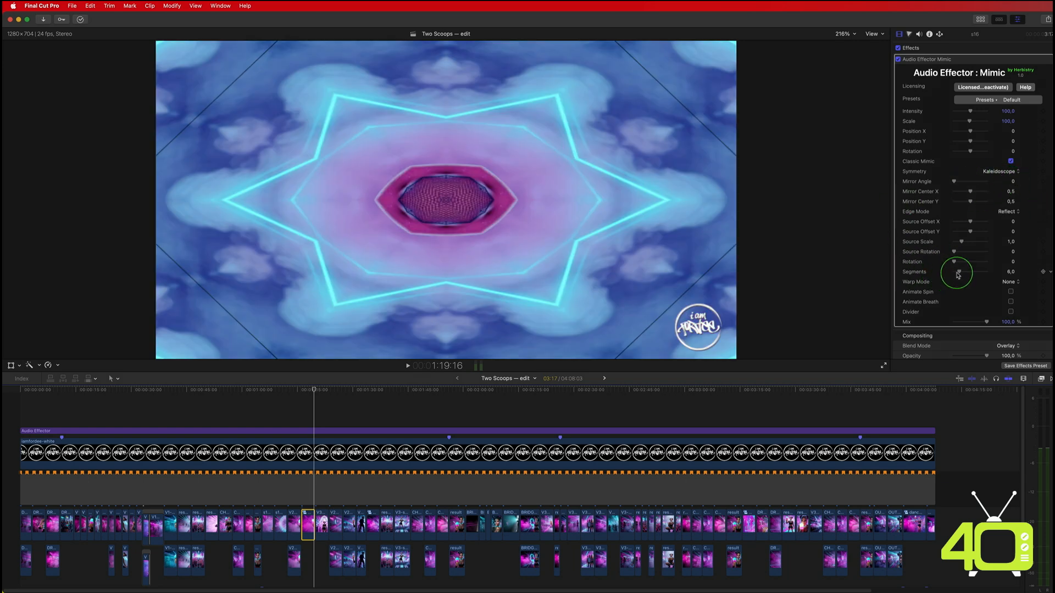
{"action": "mouse_move", "coordinate": [959, 273]}
{"action": "left_mouse_down"}
{"action": "mouse_move", "coordinate": [968, 275]}
{"action": "mouse_move", "coordinate": [960, 272]}
{"action": "left_mouse_up"}
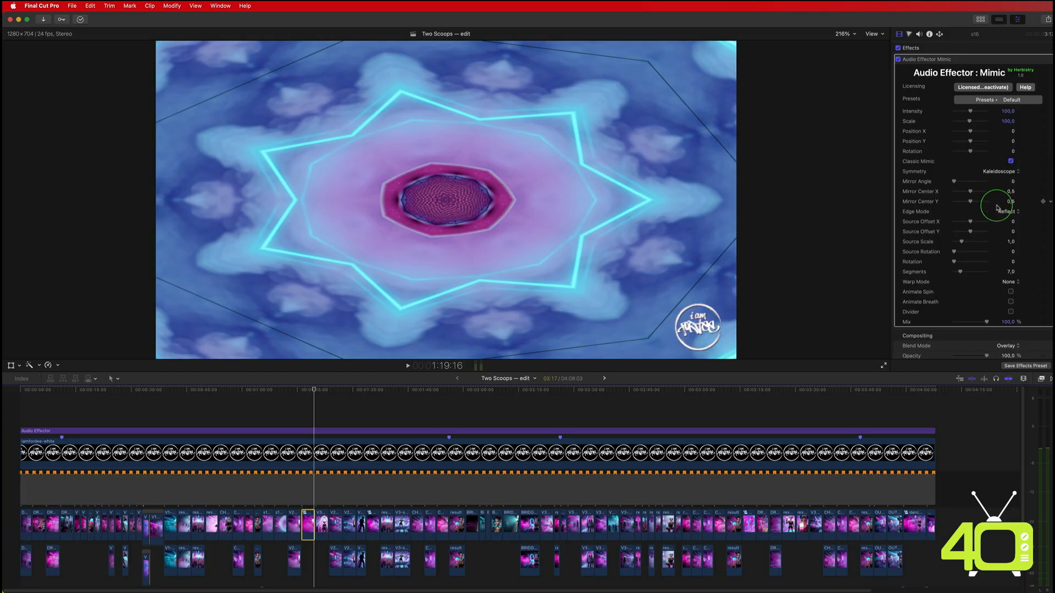
{"action": "left_click", "coordinate": [990, 172]}
{"action": "left_click", "coordinate": [1013, 133]}
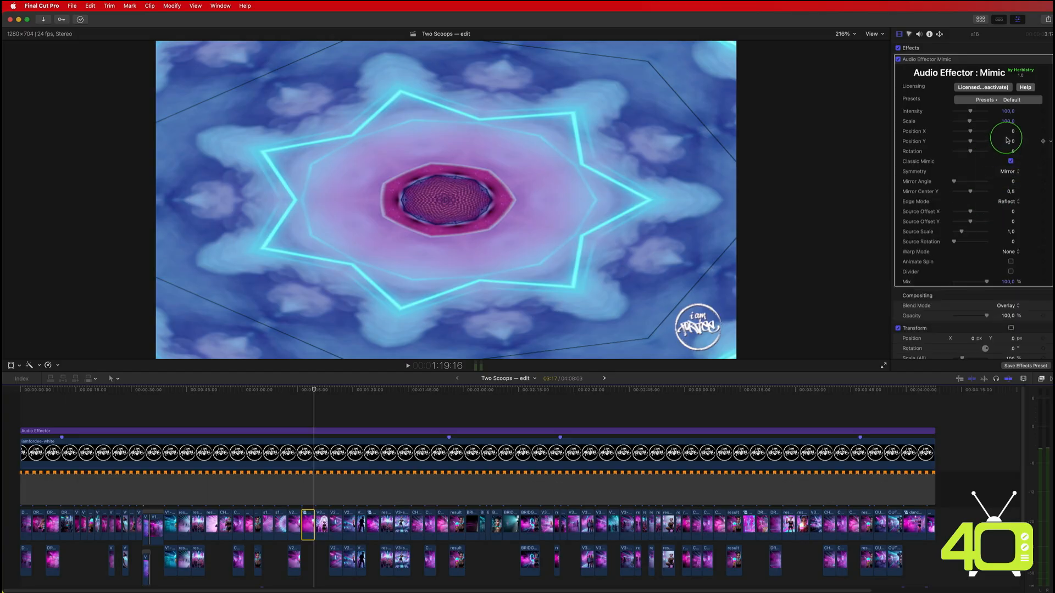
Step: Shift the mirrored s16 image with Position X at 0,22 and set Mirror Angle to 90
{"action": "left_click", "coordinate": [1013, 132]}
{"action": "type", "text": "0,22"}
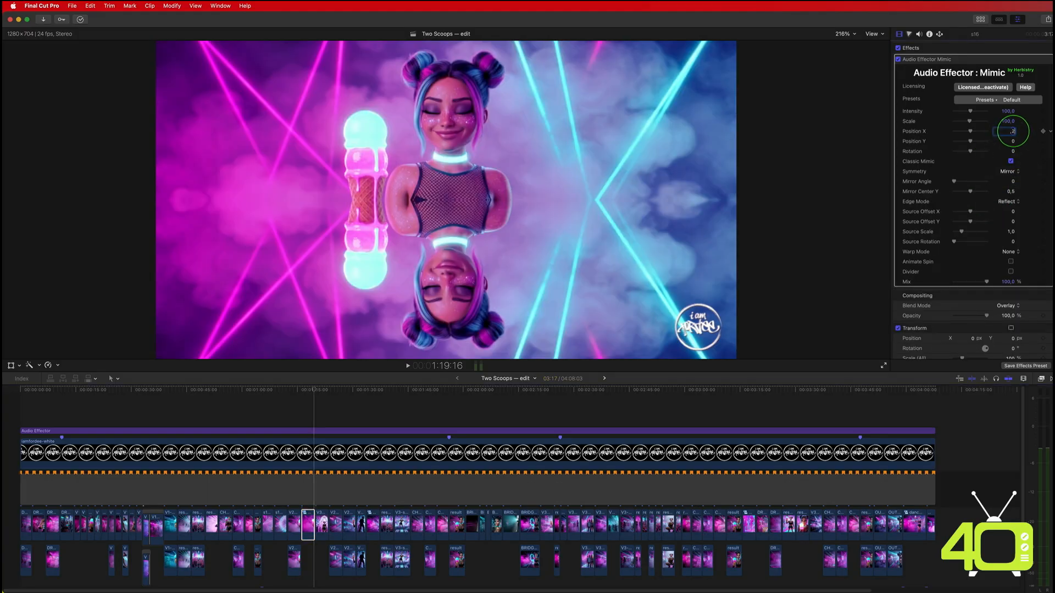
{"action": "left_click", "coordinate": [1012, 182]}
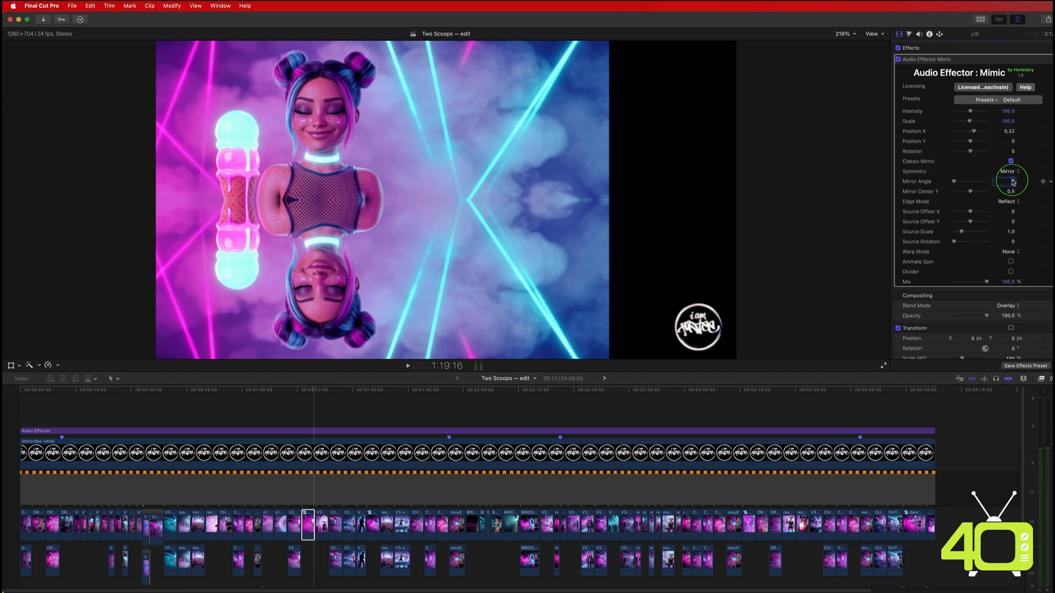
{"action": "type", "text": "90"}
{"action": "key", "text": "Return"}
{"action": "left_click", "coordinate": [411, 121]}
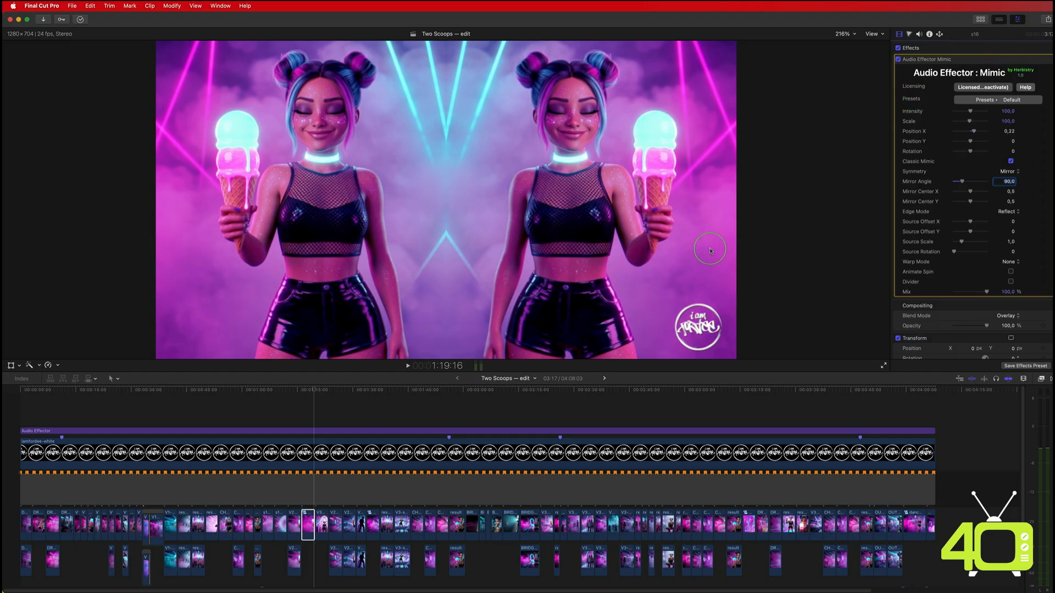
{"action": "mouse_move", "coordinate": [985, 60]}
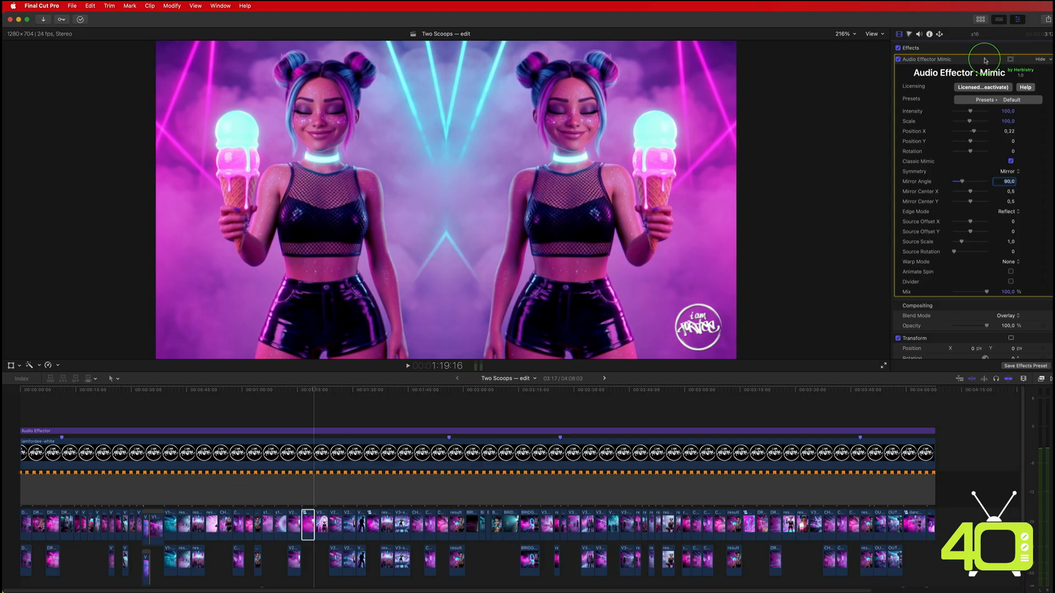